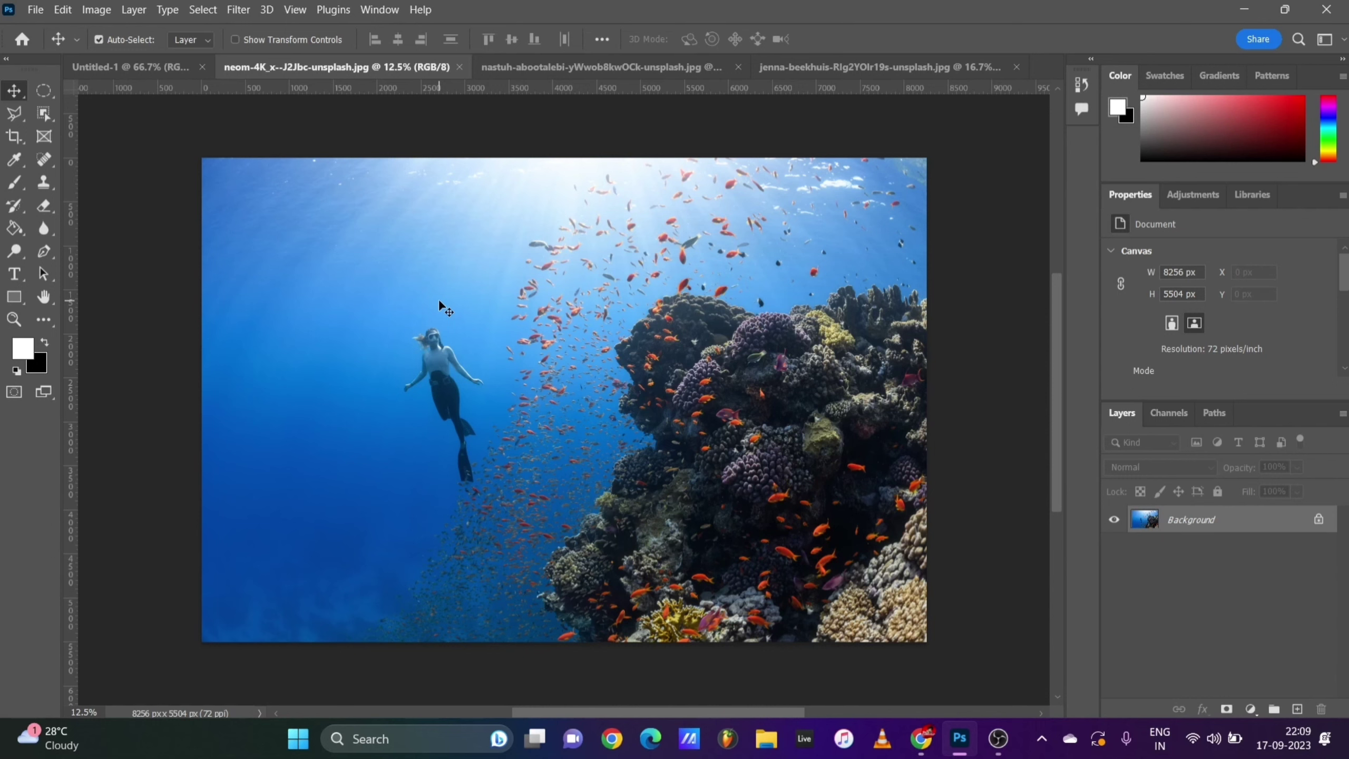
# Crop the underwater photo around the diver to about 5072 x 3808 px, keeping the cropped pixels.
pyautogui.click(14, 136)
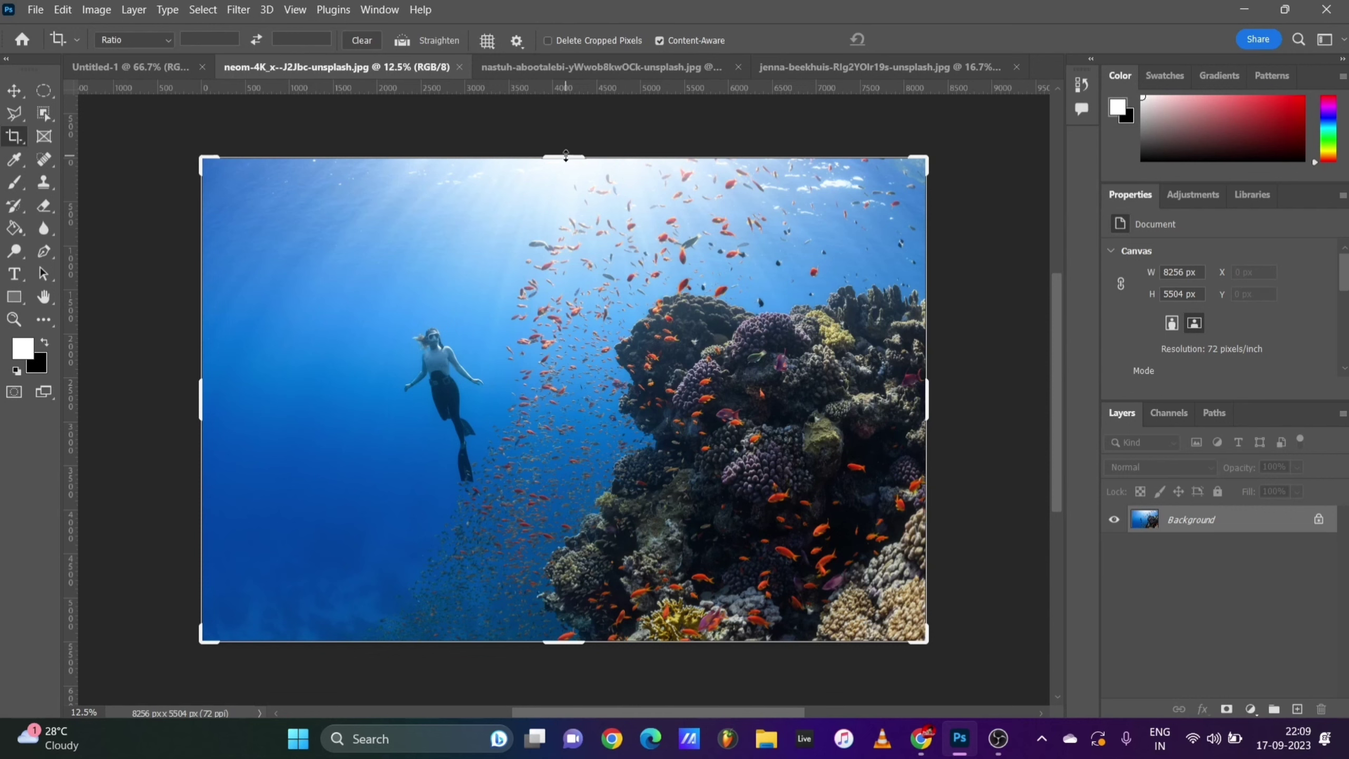
pyautogui.moveTo(565, 155); pyautogui.dragTo(564, 228)
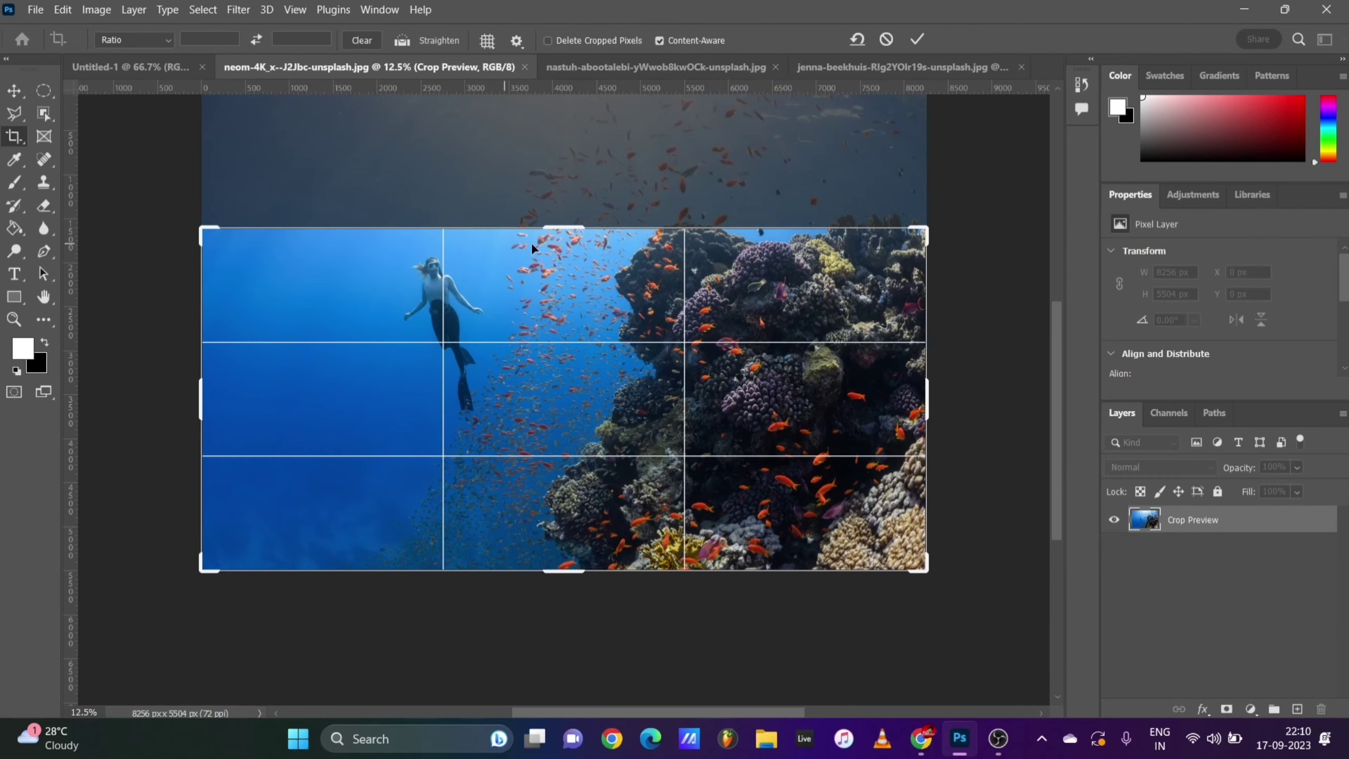
pyautogui.moveTo(563, 228); pyautogui.dragTo(564, 256)
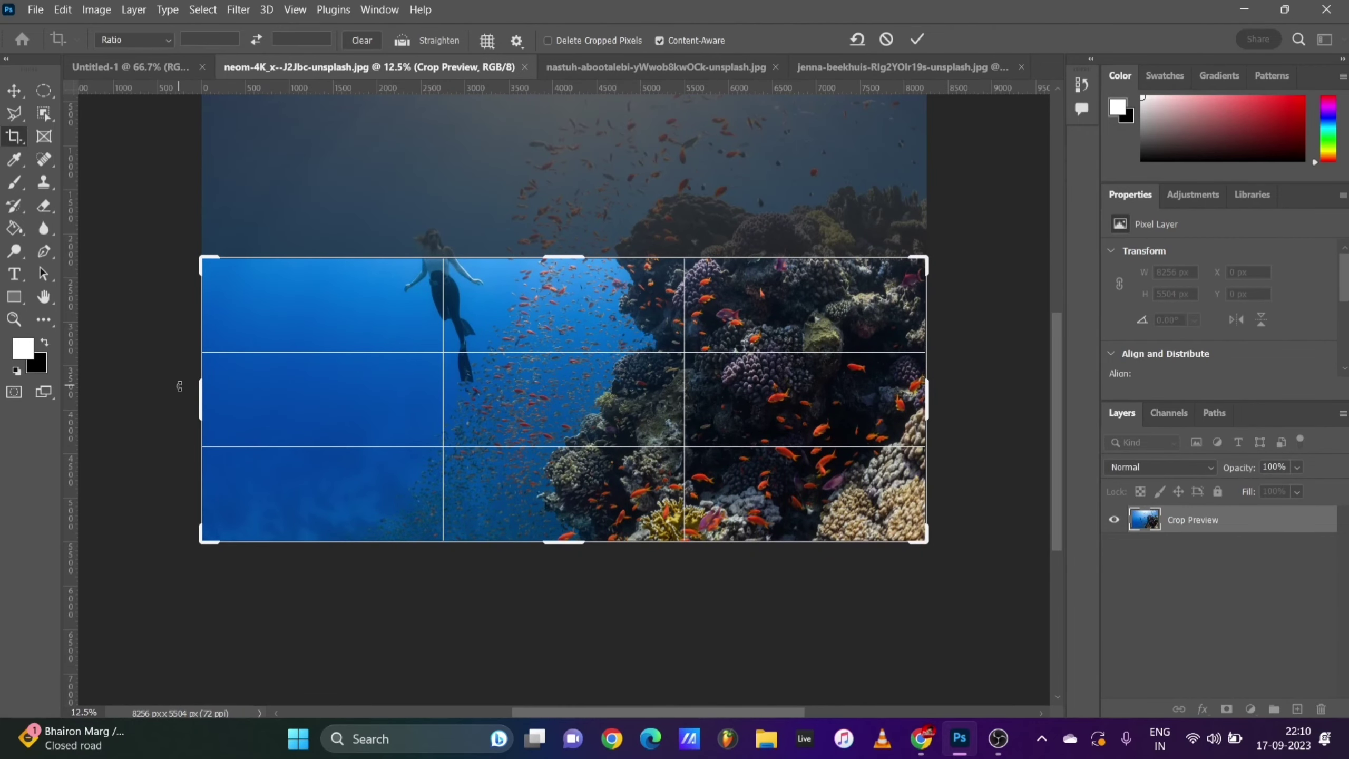
pyautogui.moveTo(202, 395); pyautogui.dragTo(281, 399)
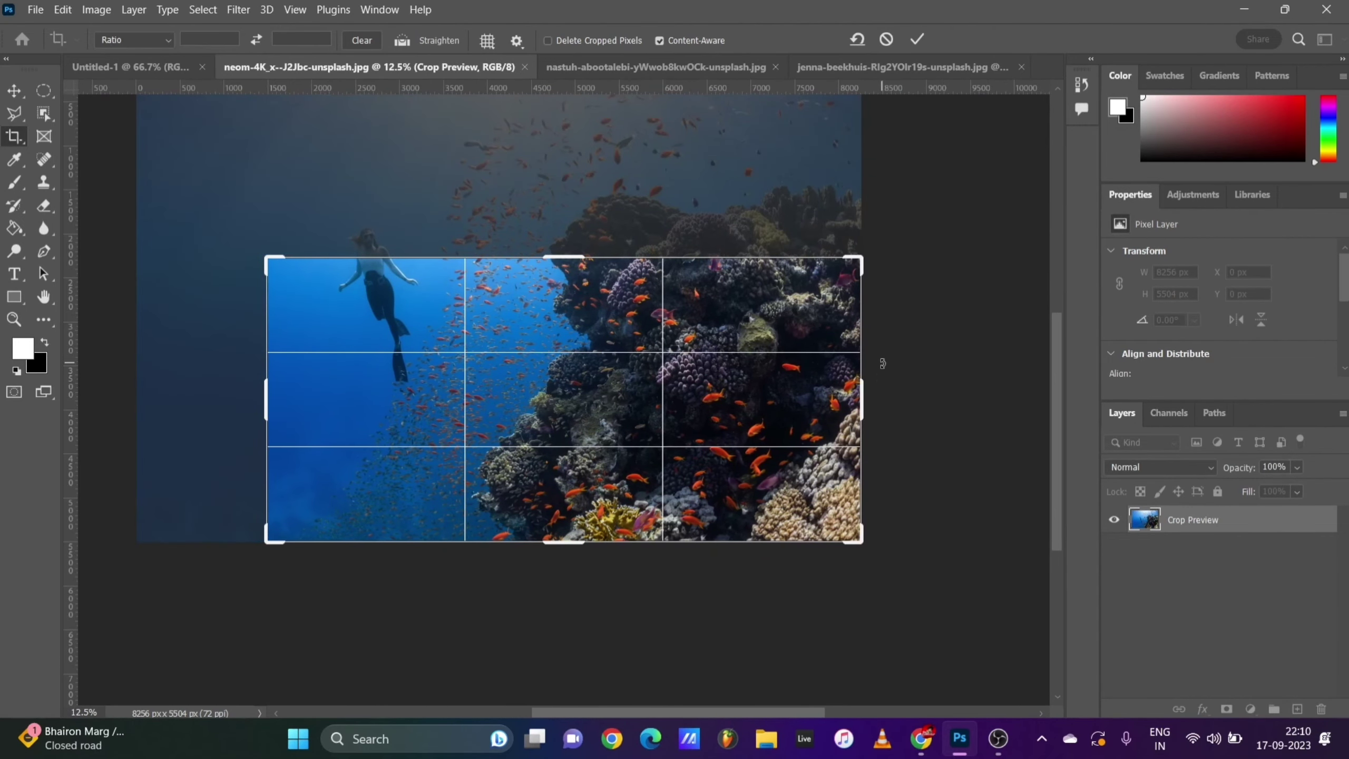
pyautogui.moveTo(866, 397); pyautogui.dragTo(788, 396)
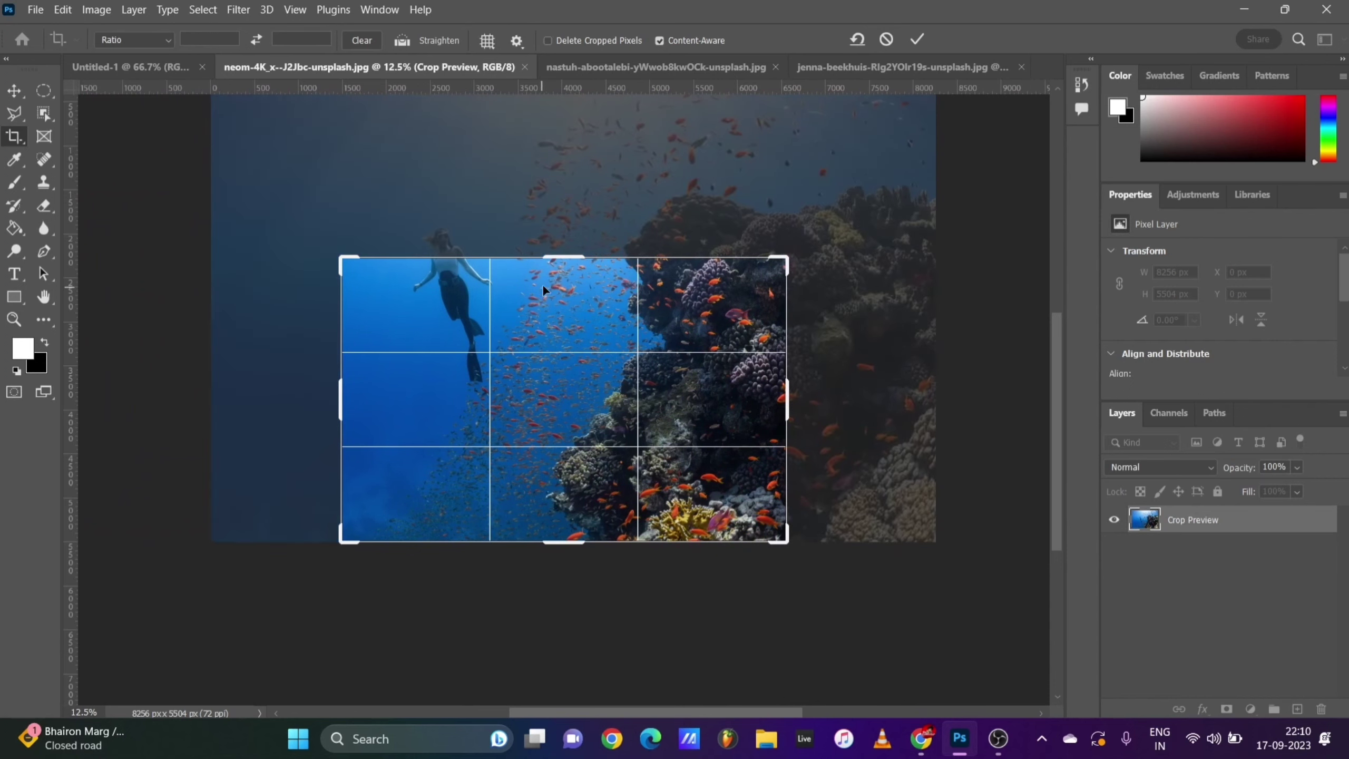
pyautogui.moveTo(562, 248); pyautogui.dragTo(563, 233)
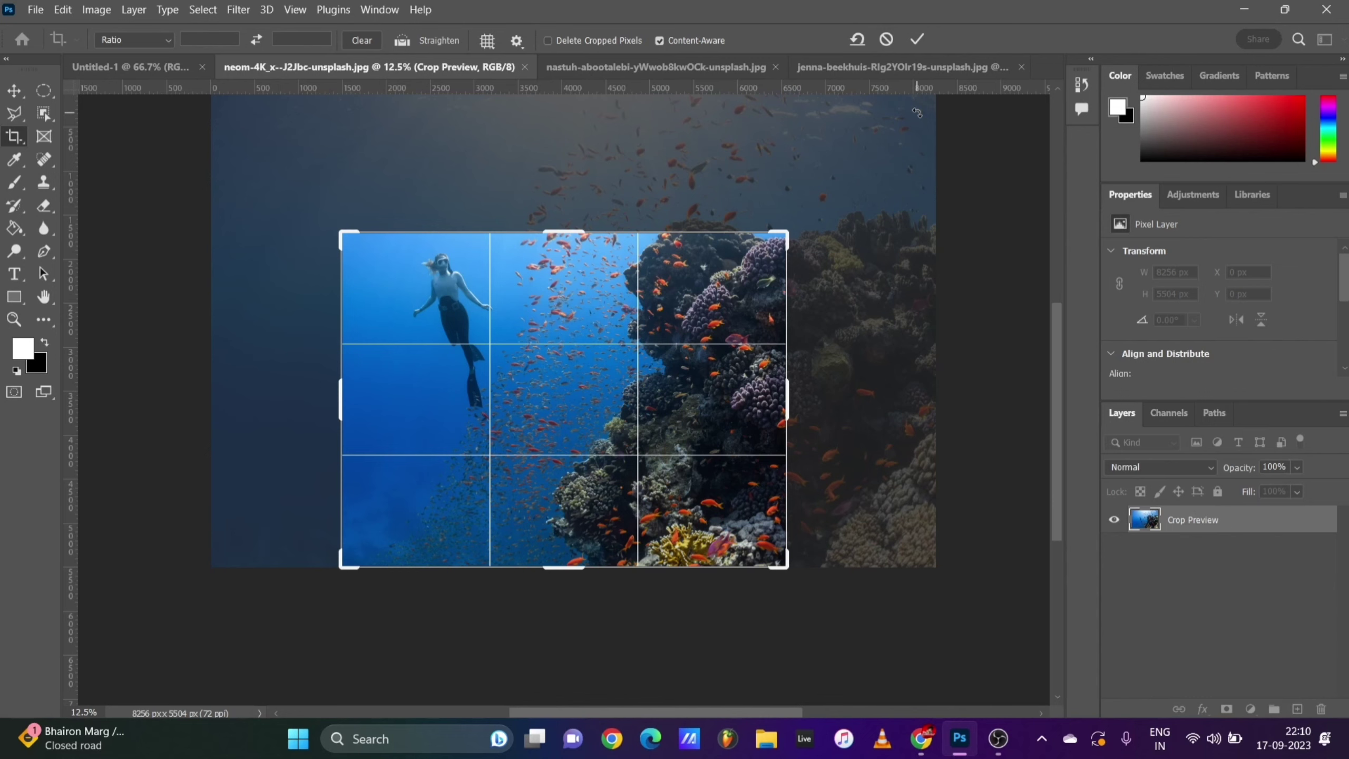
pyautogui.click(919, 39)
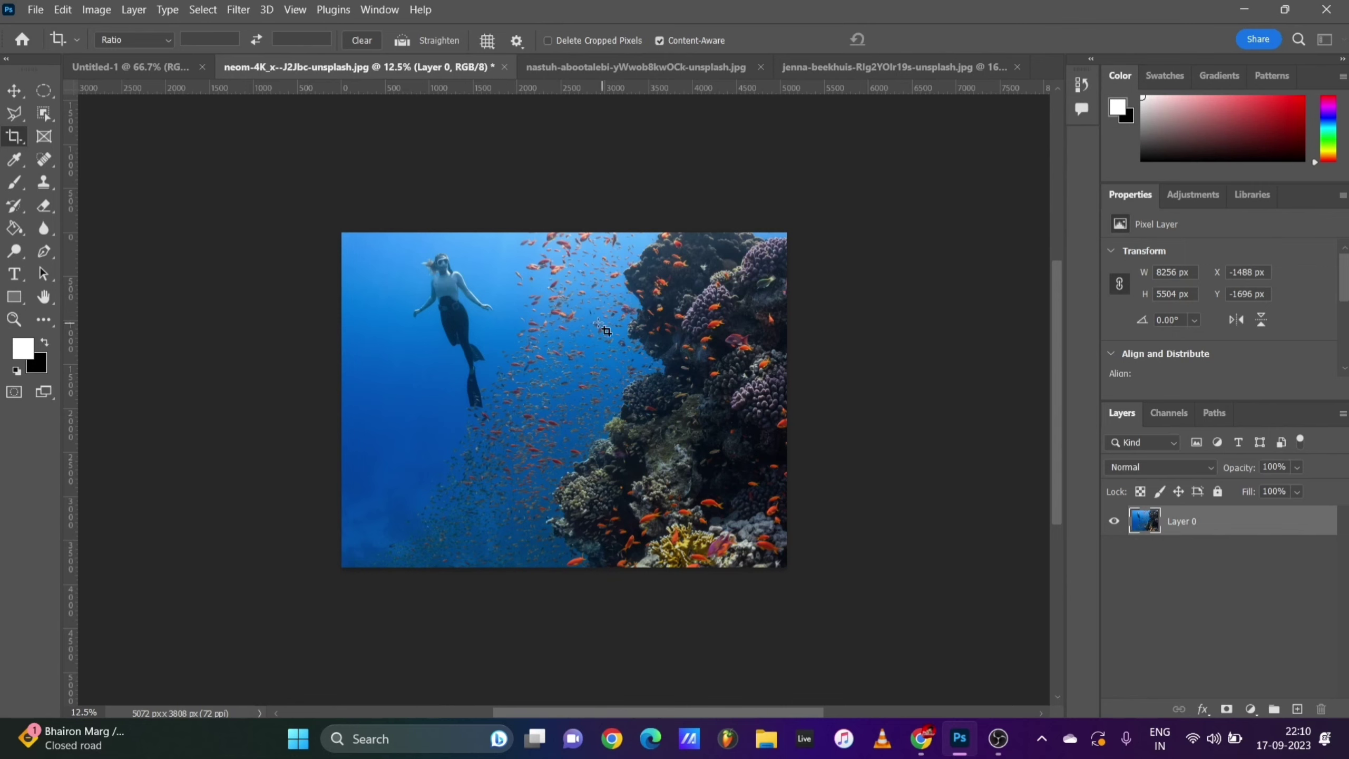
# Select a rectangular area of about 2416 x 2337 px around the diver and delete its pixels.
pyautogui.rightClick(18, 121)
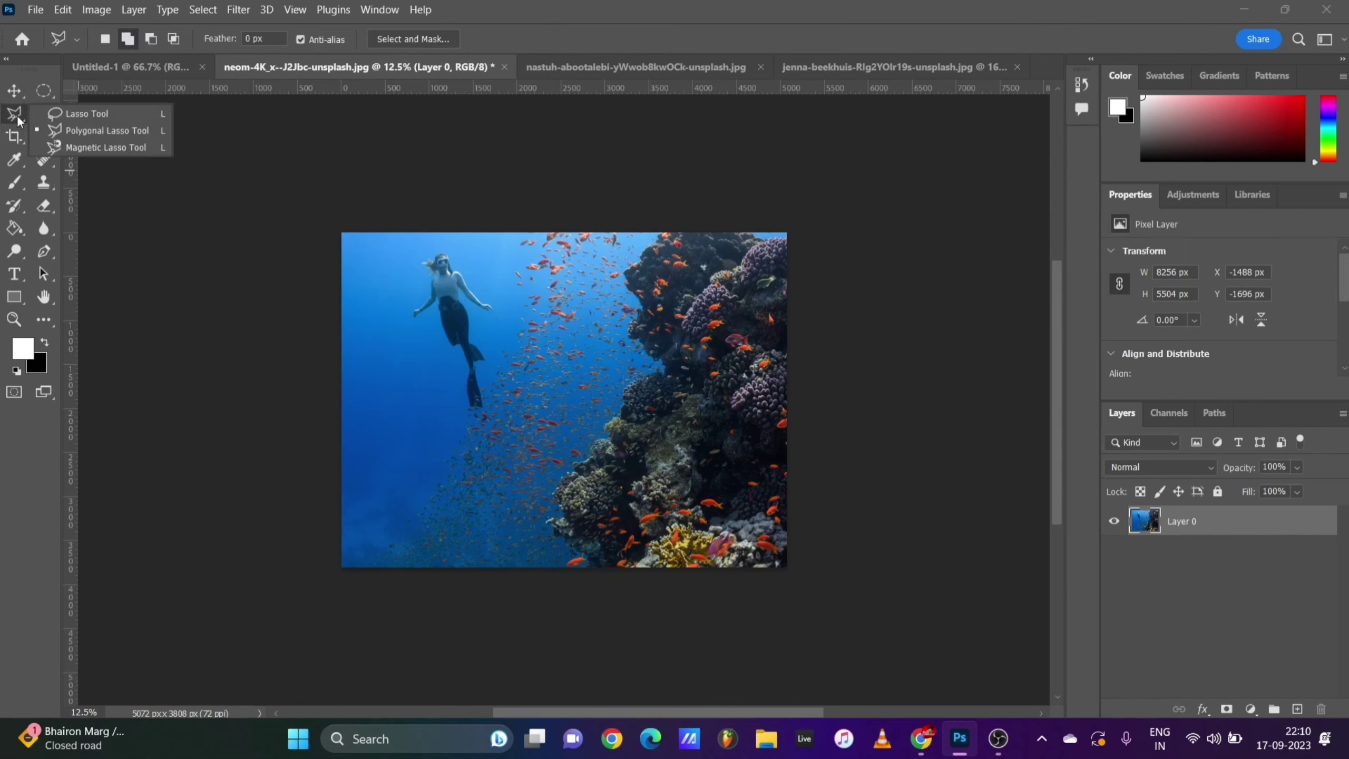
pyautogui.click(37, 92)
pyautogui.rightClick(39, 93)
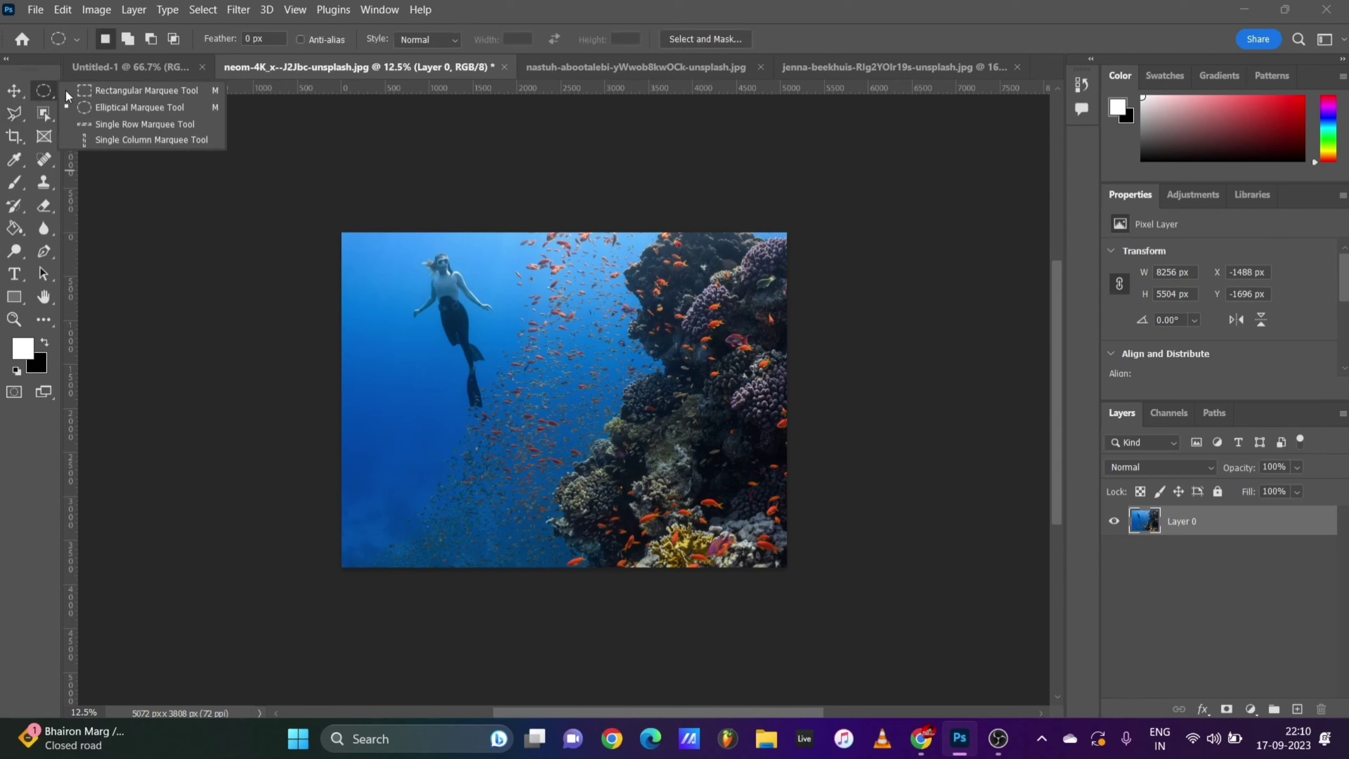
pyautogui.click(90, 89)
pyautogui.moveTo(357, 247); pyautogui.dragTo(568, 449)
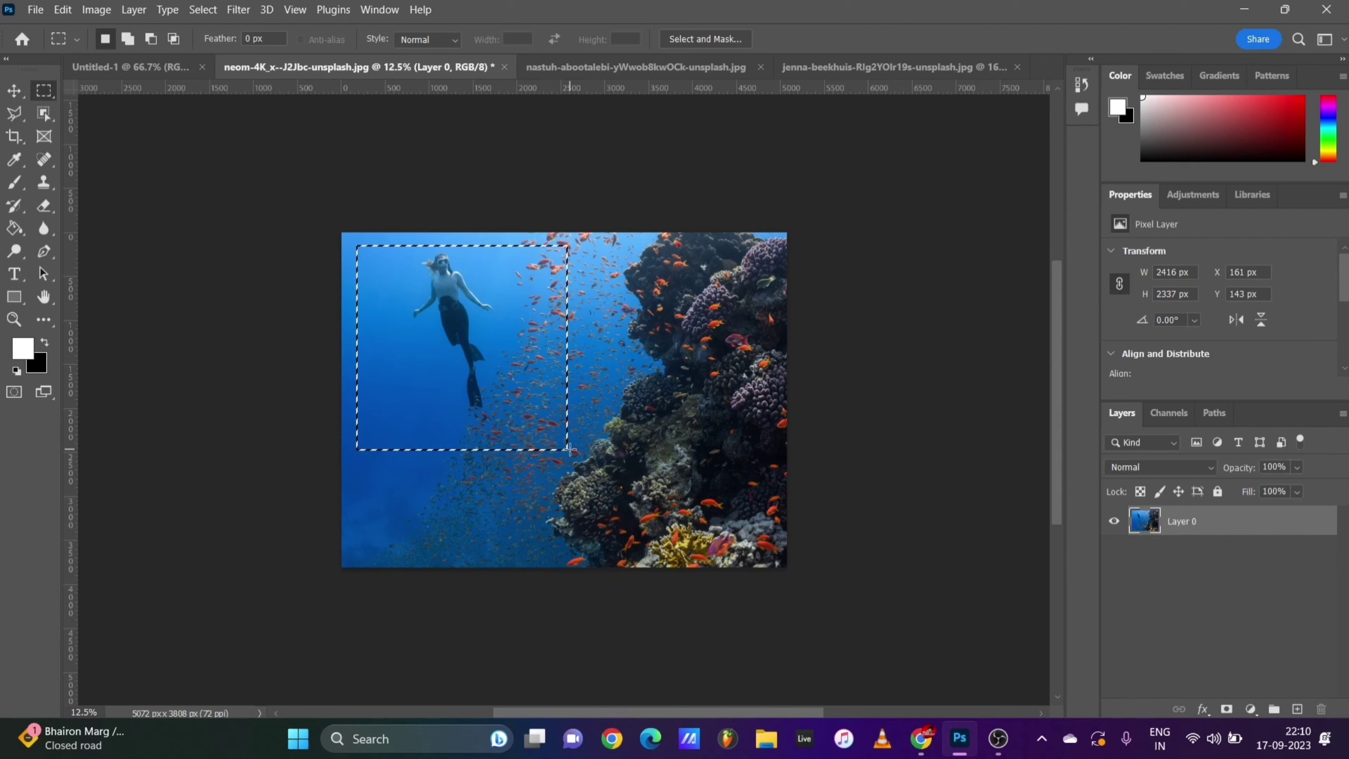
pyautogui.press('Delete')
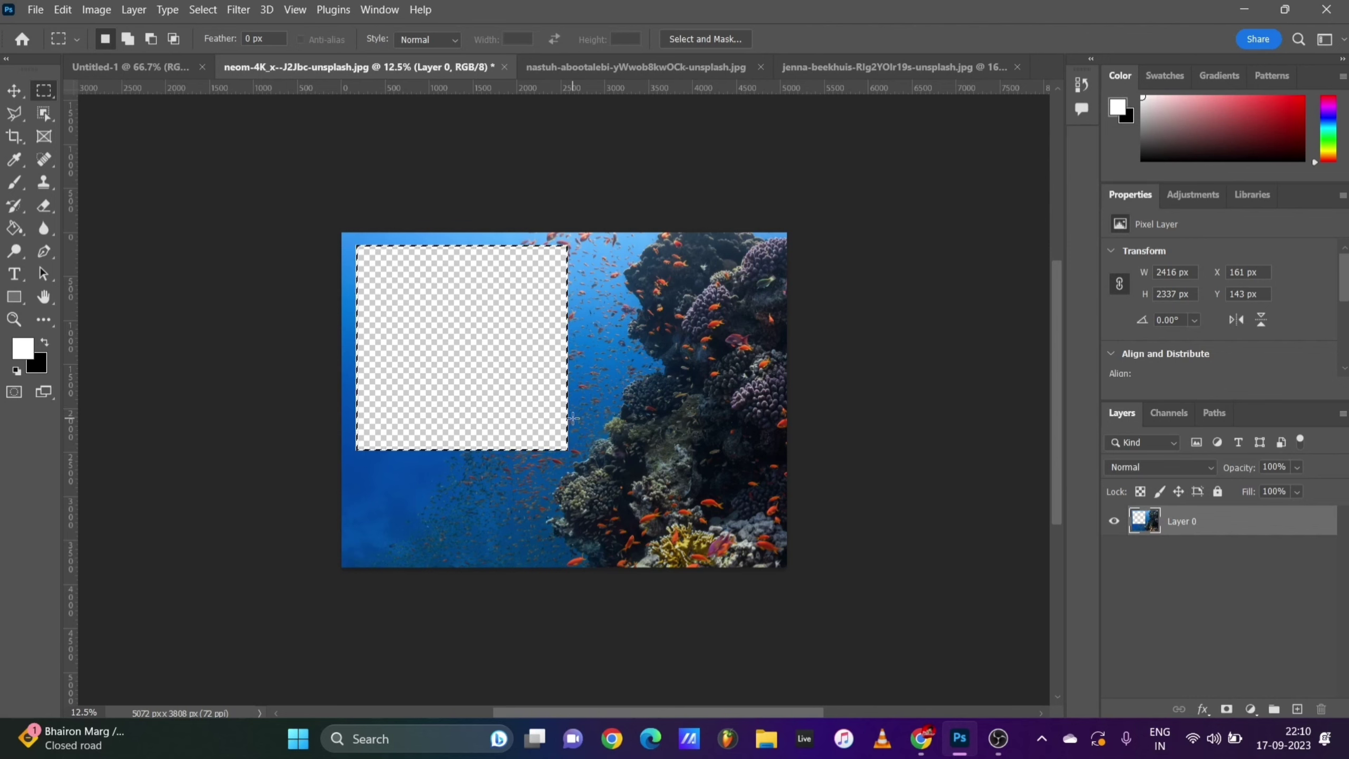
# Undo the deletion of the selected area and clear the selection.
pyautogui.hotkey('ctrl', 'z')
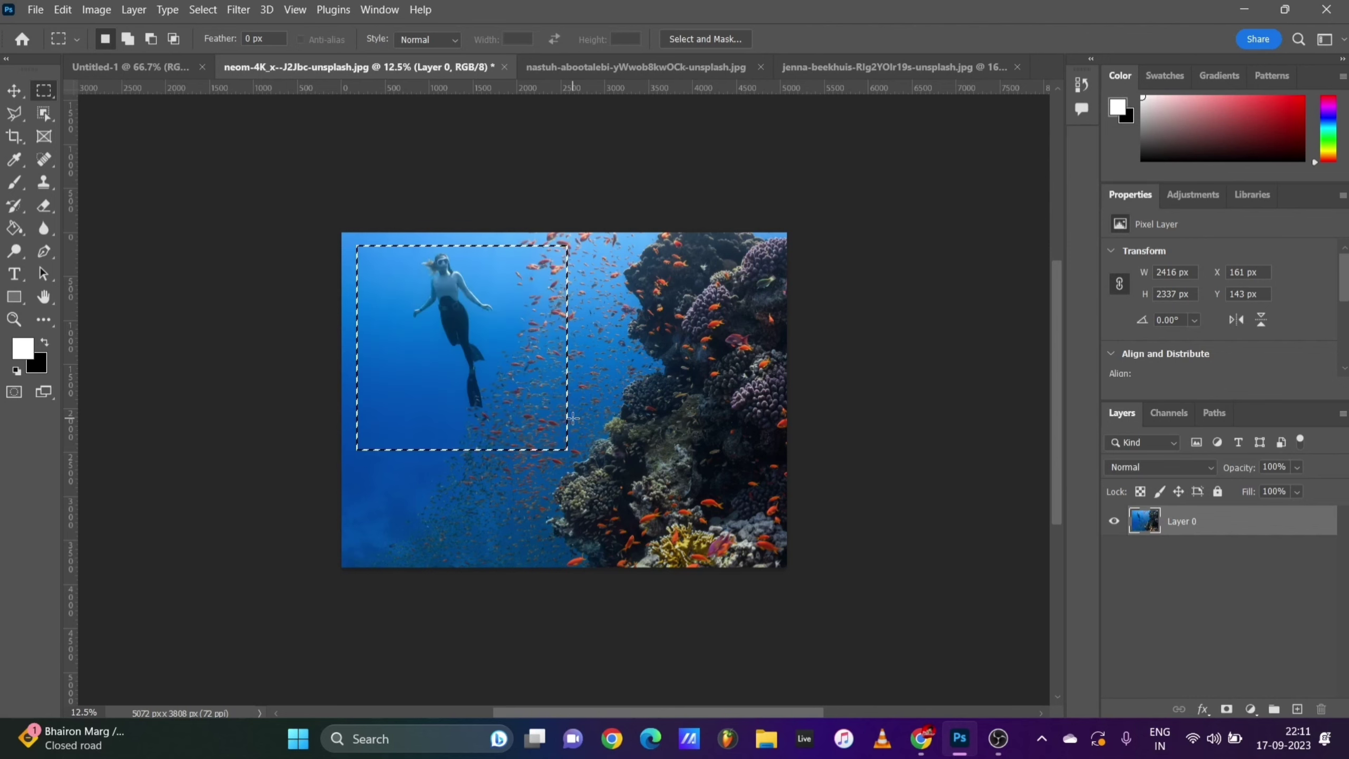
pyautogui.hotkey('ctrl', 'd')
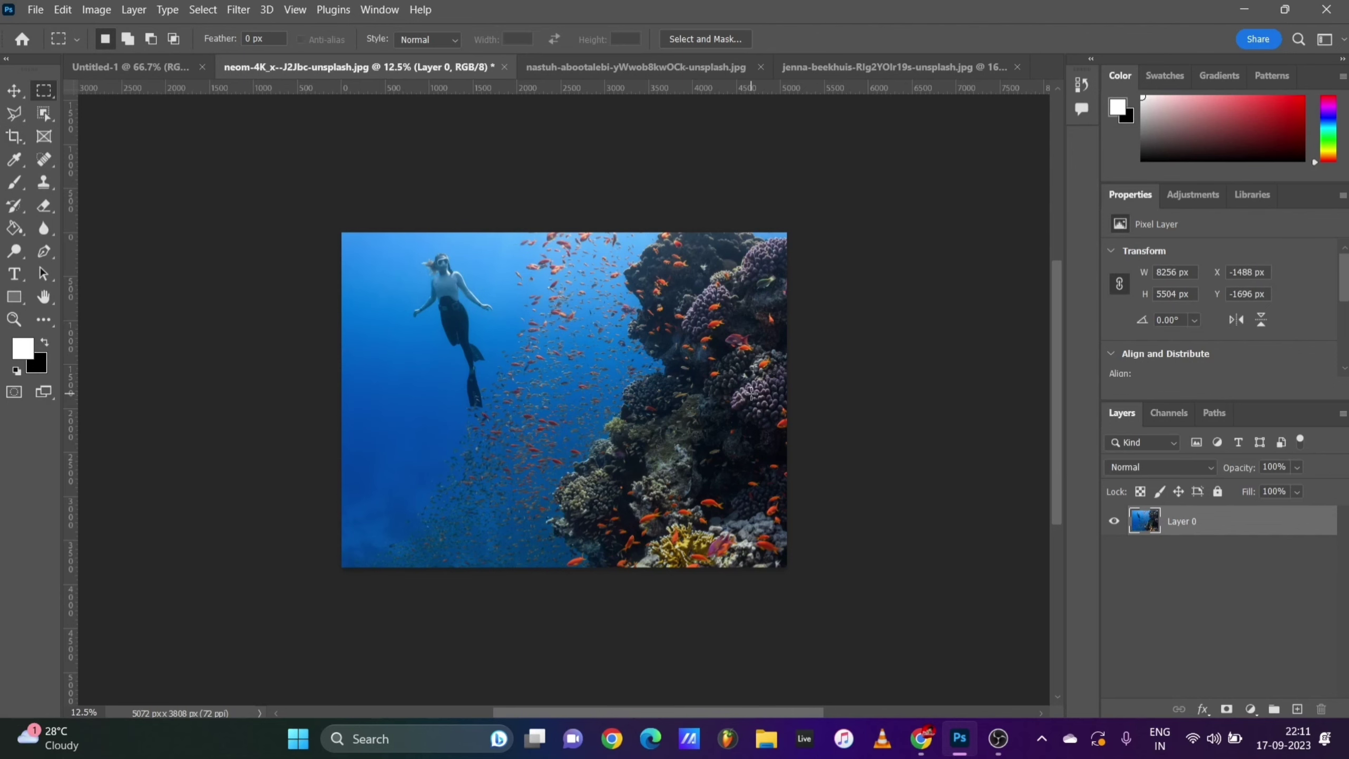
# Expand the crop upward and to both sides to recover hidden parts of the photo, to about 7616 x 5040 px.
pyautogui.click(14, 136)
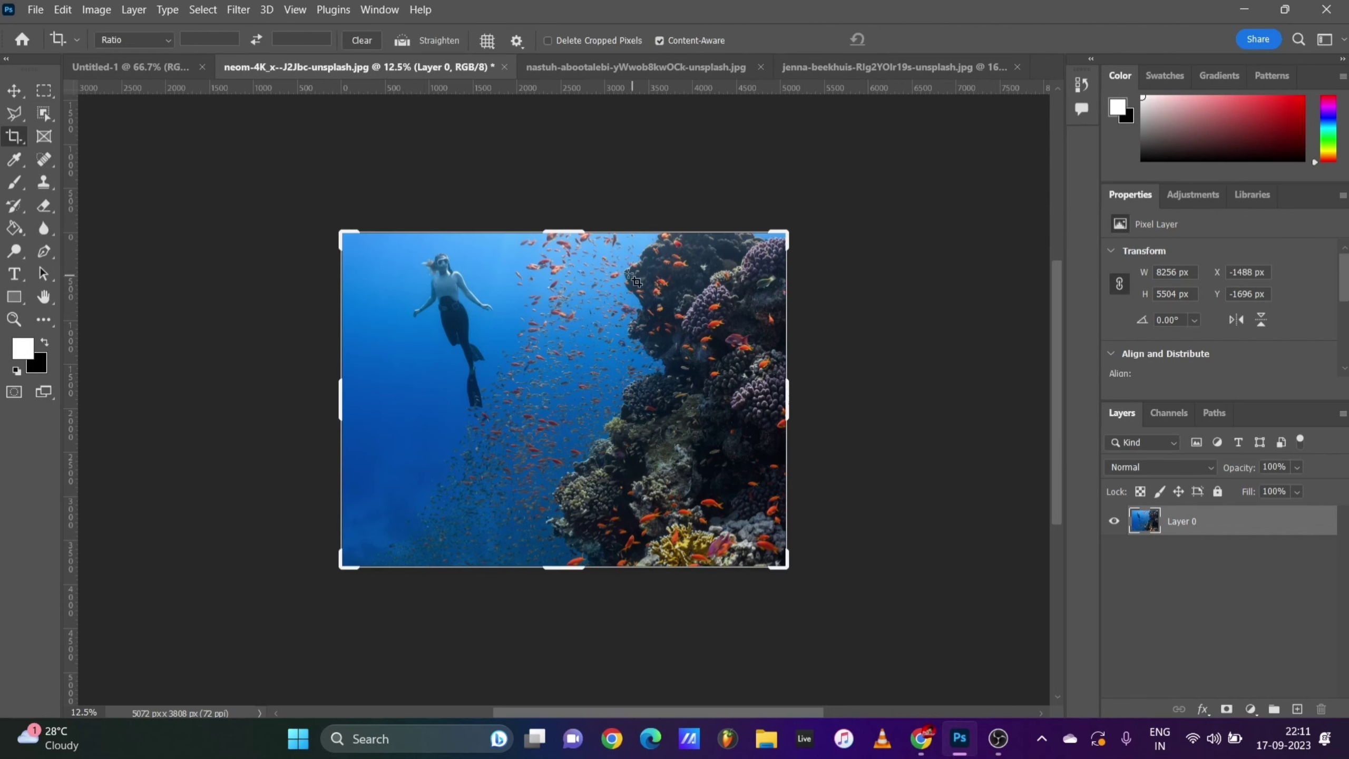
pyautogui.moveTo(566, 232); pyautogui.dragTo(572, 176)
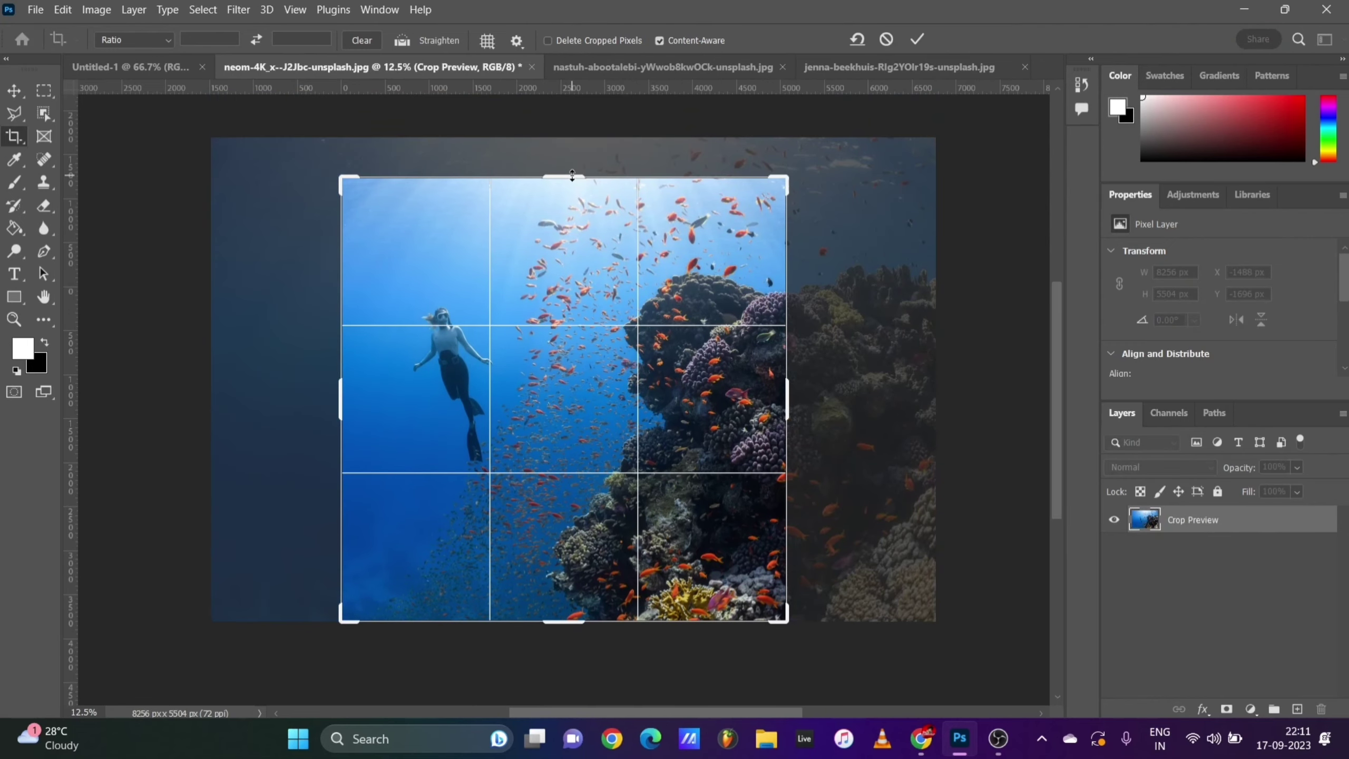
pyautogui.moveTo(787, 388); pyautogui.dragTo(839, 391)
pyautogui.moveTo(287, 398); pyautogui.dragTo(221, 400)
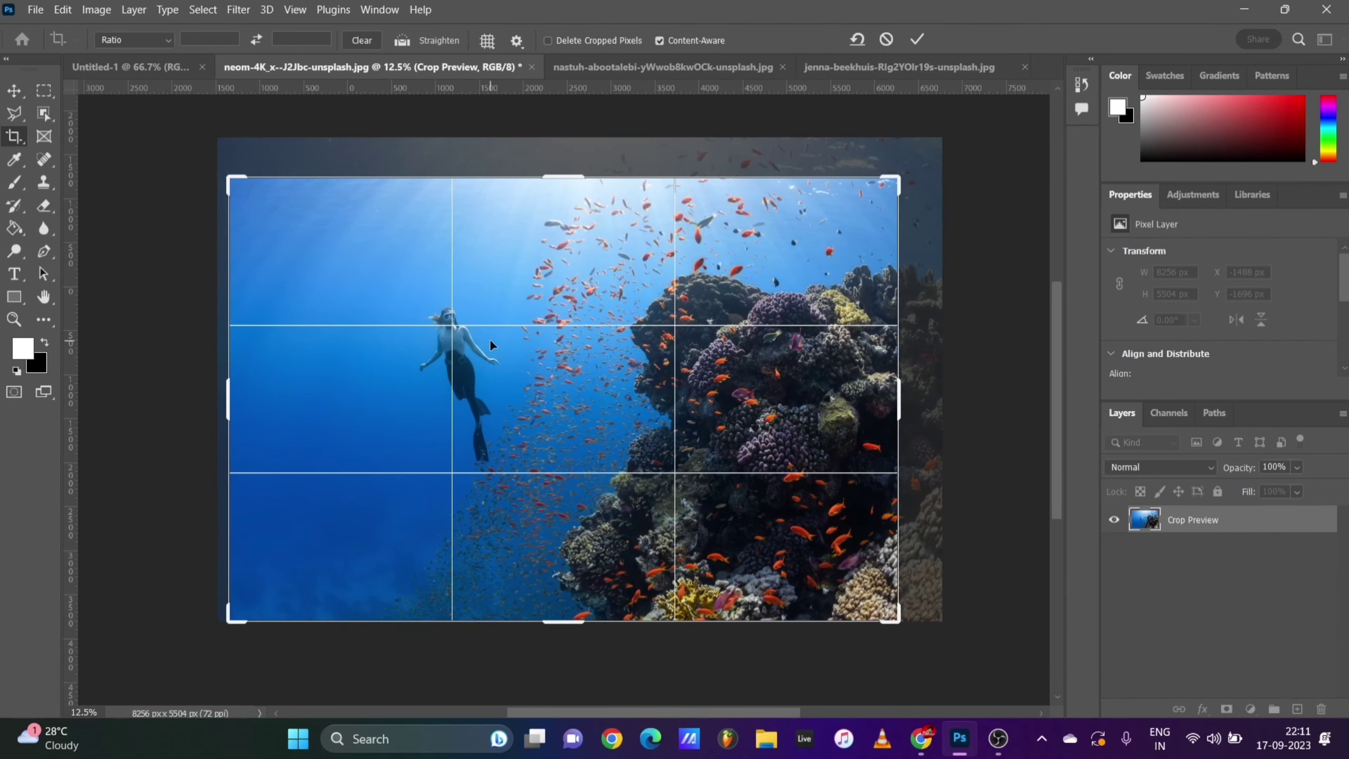
pyautogui.press('Return')
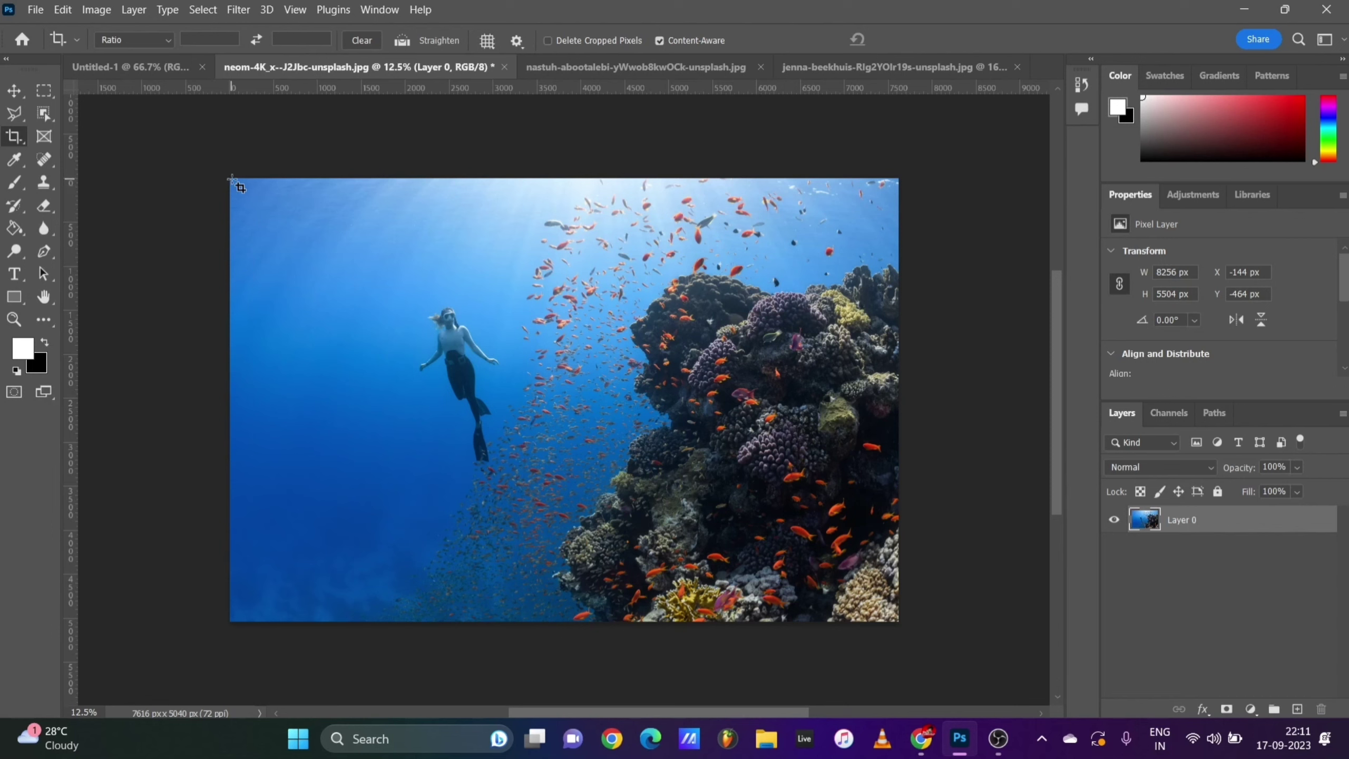
# Crop all four sides around the diver to about 4768 x 4088 px, with Delete Cropped Pixels enabled.
pyautogui.moveTo(229, 179); pyautogui.dragTo(929, 631)
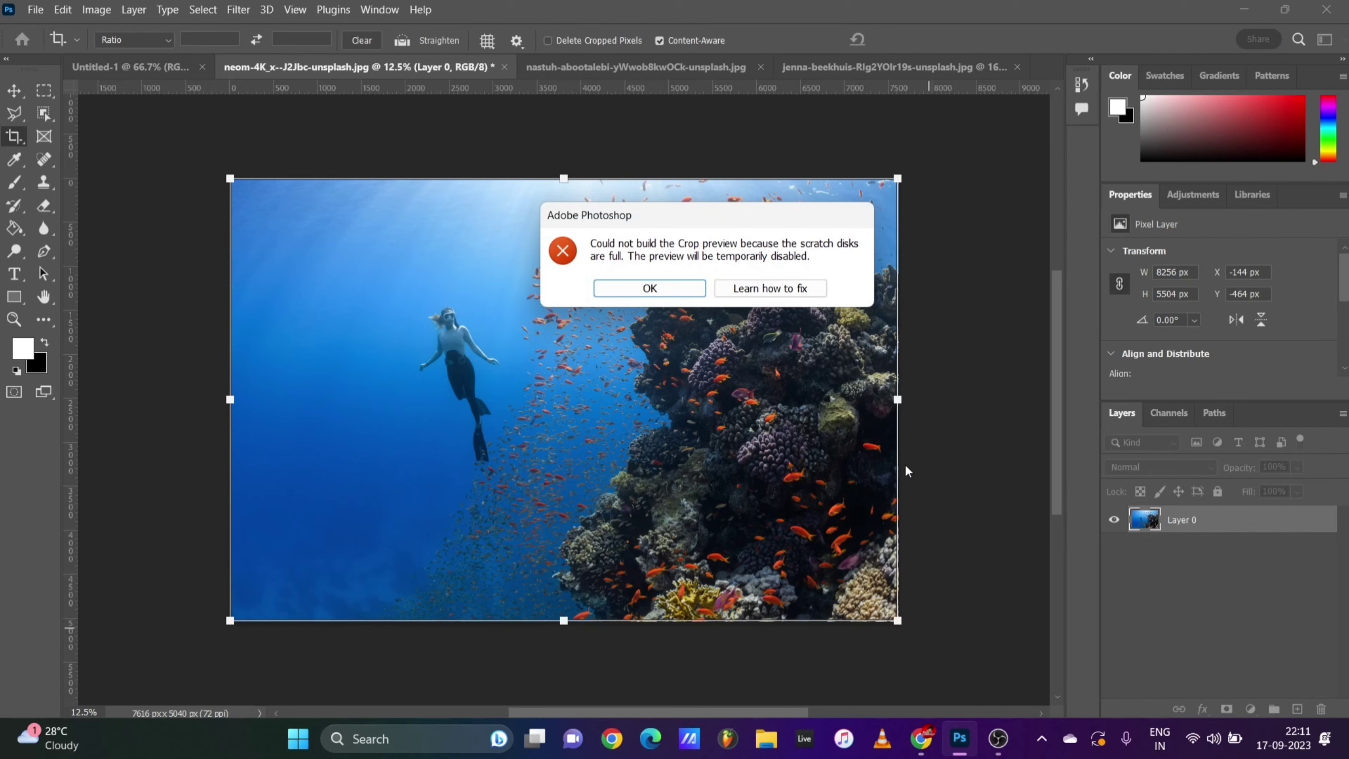
pyautogui.click(676, 293)
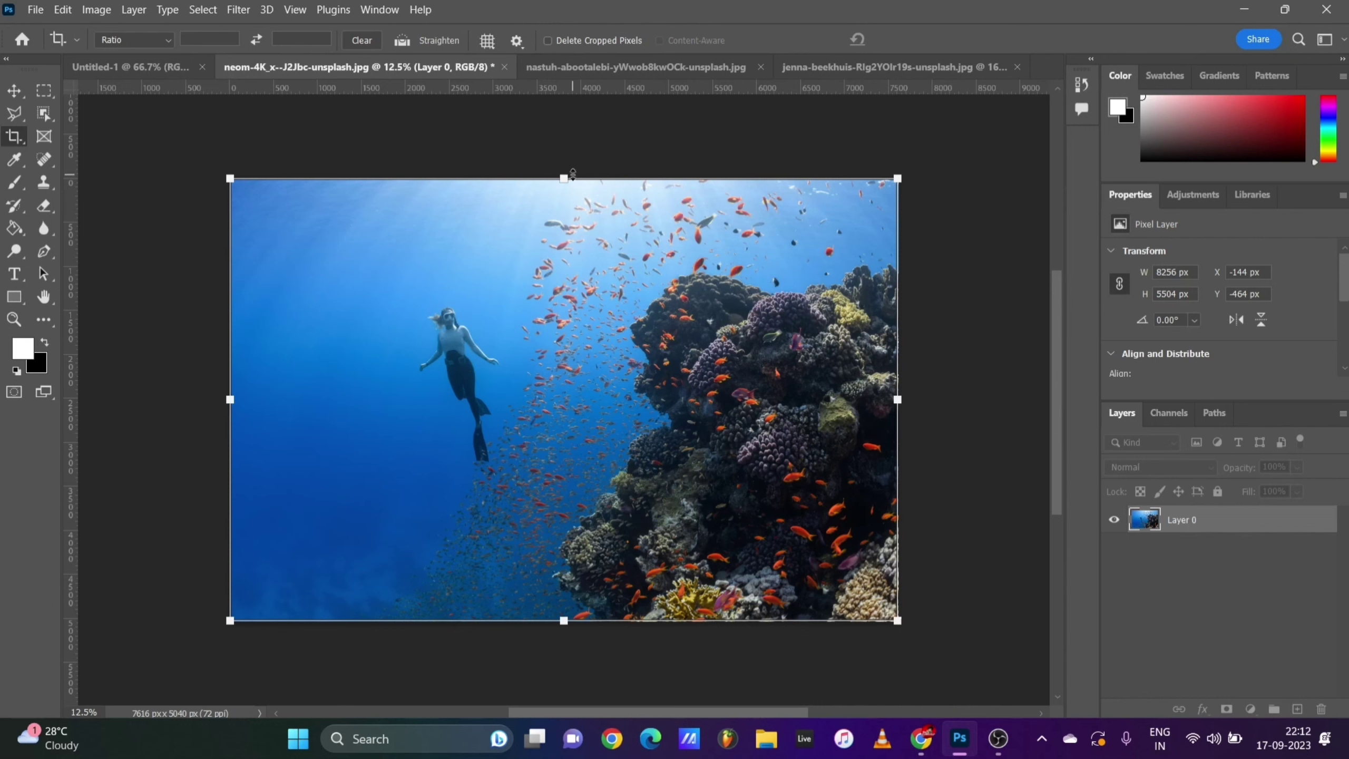
pyautogui.moveTo(563, 179); pyautogui.dragTo(560, 226)
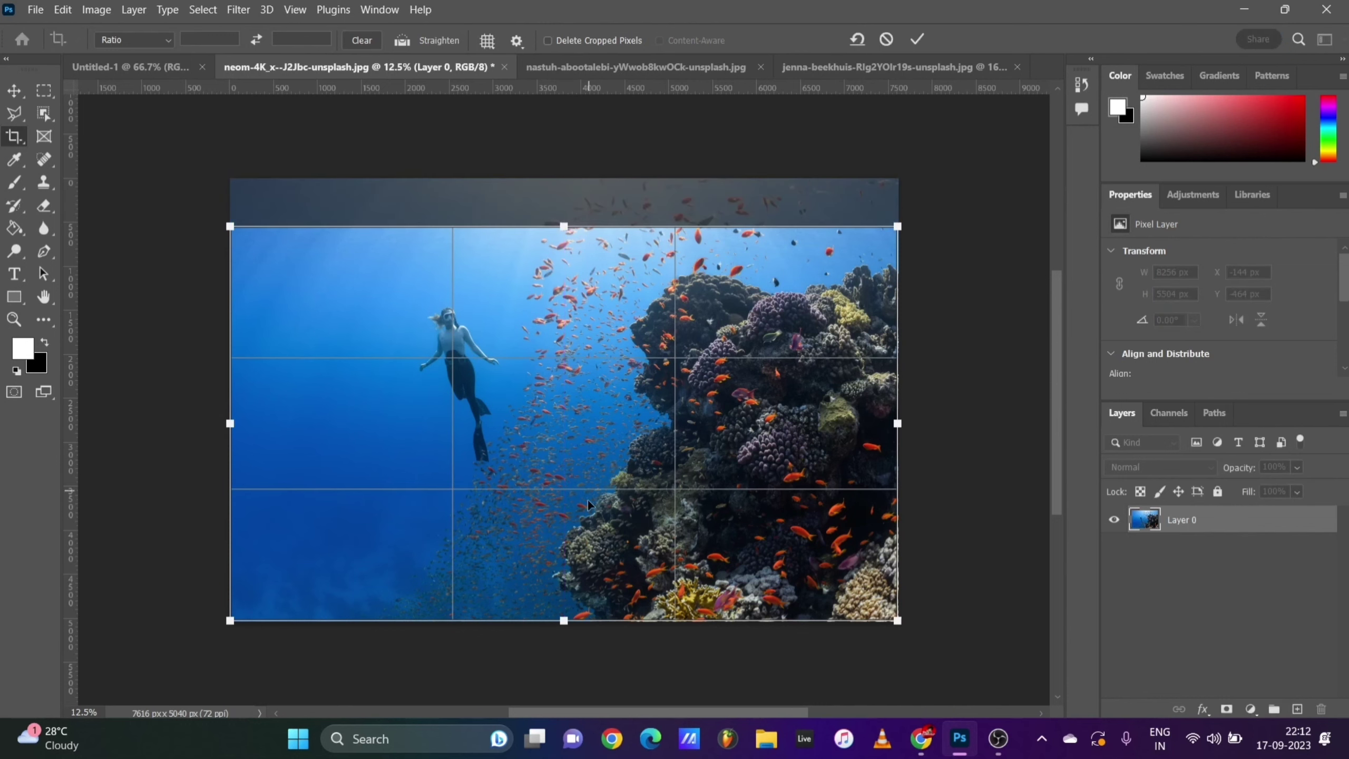
pyautogui.moveTo(897, 424); pyautogui.dragTo(698, 444)
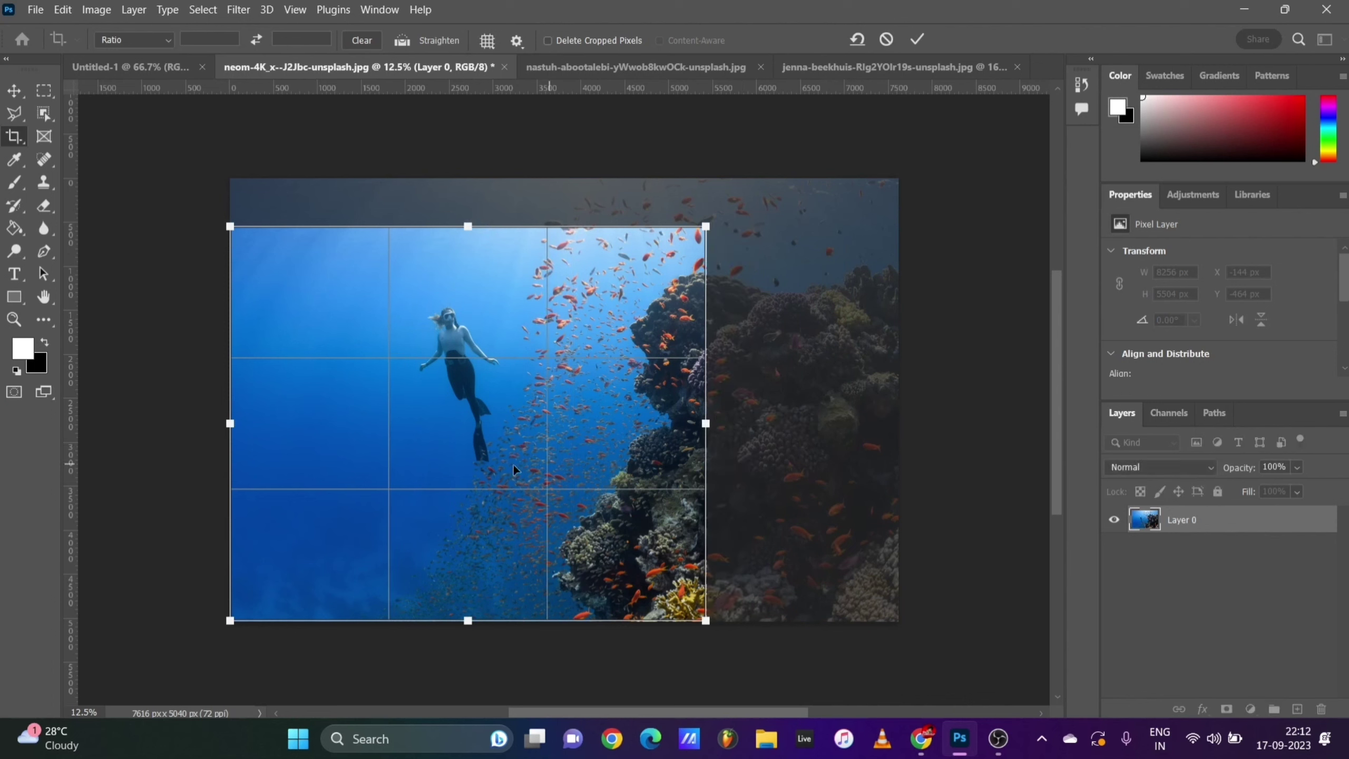
pyautogui.moveTo(230, 424); pyautogui.dragTo(287, 436)
pyautogui.moveTo(496, 620); pyautogui.dragTo(495, 585)
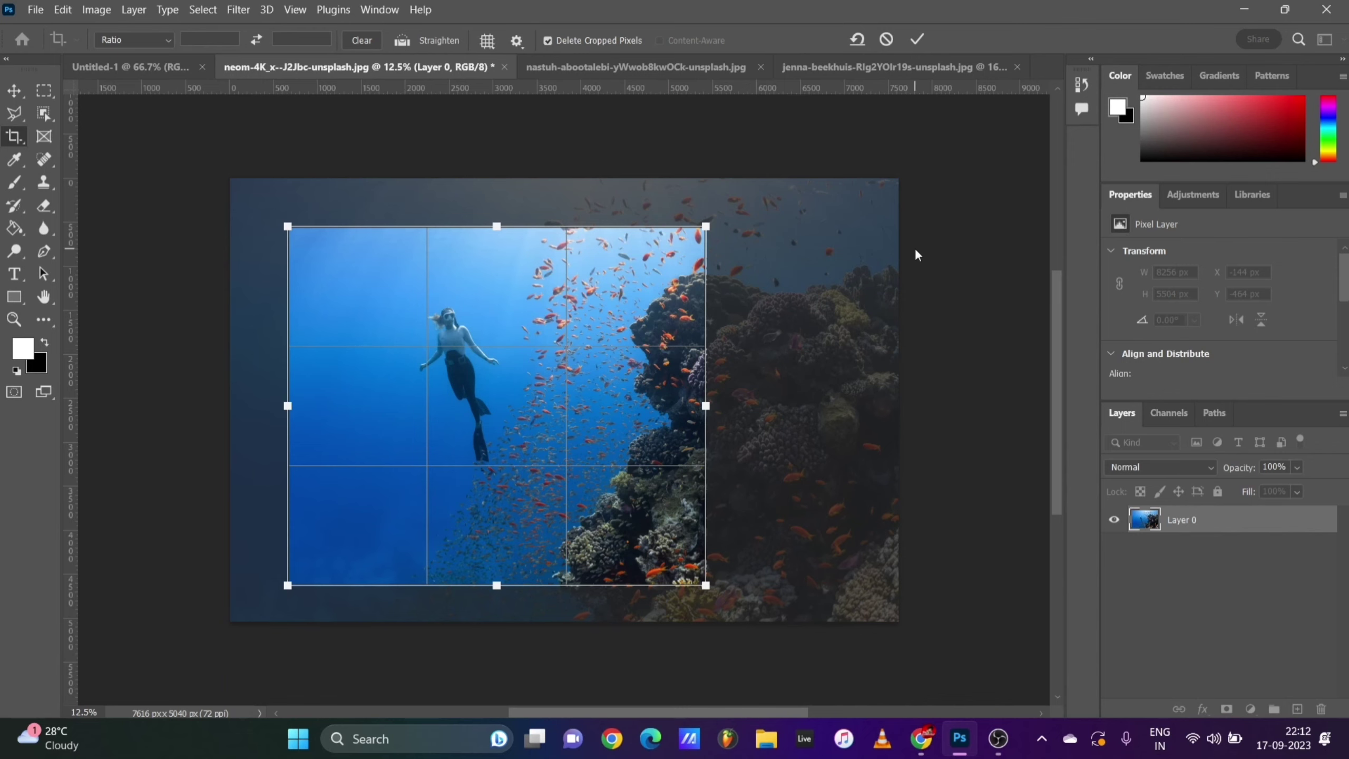
pyautogui.click(925, 37)
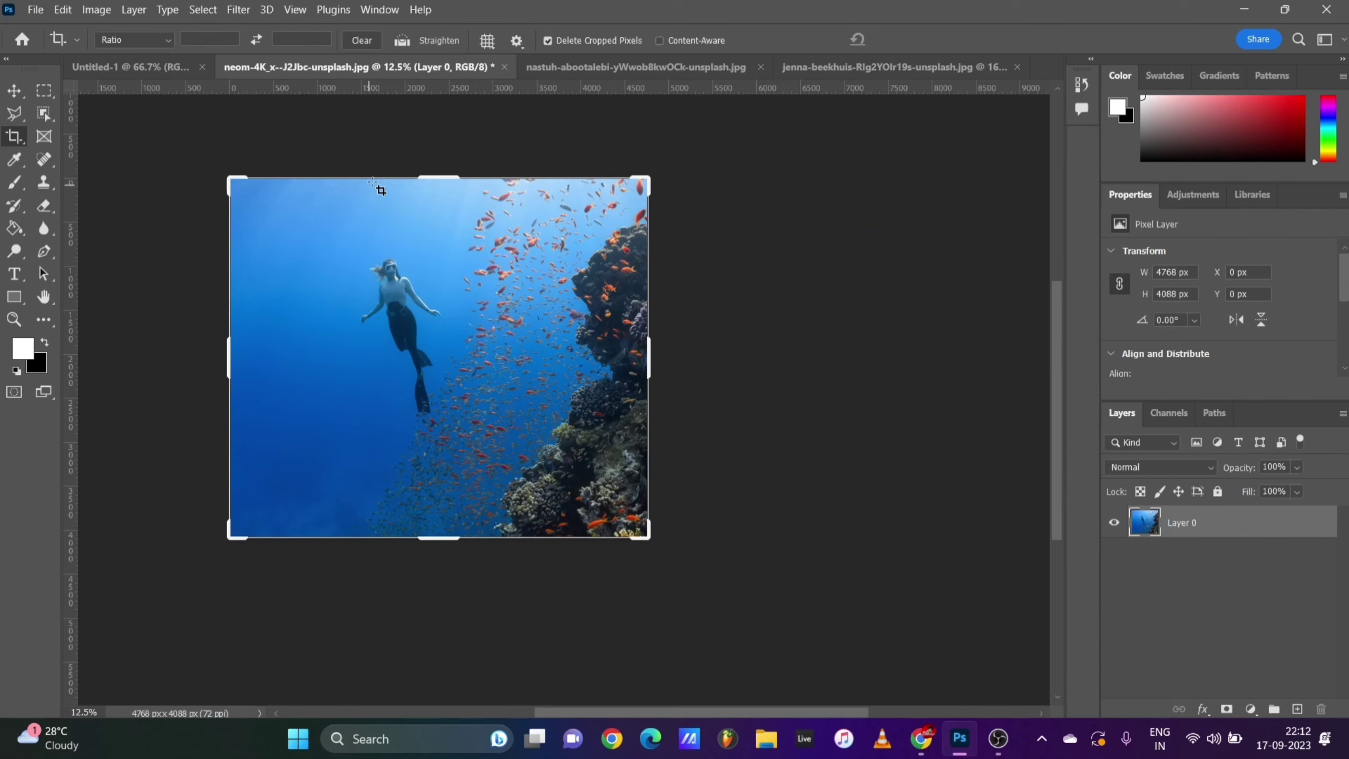
# Extend the crop beyond the photo's top and right edges to about 6592 x 5288 px.
pyautogui.moveTo(432, 178)
pyautogui.mouseDown()
pyautogui.moveTo(463, 124)
pyautogui.moveTo(453, 129)
pyautogui.mouseUp()
pyautogui.moveTo(653, 359); pyautogui.dragTo(725, 364)
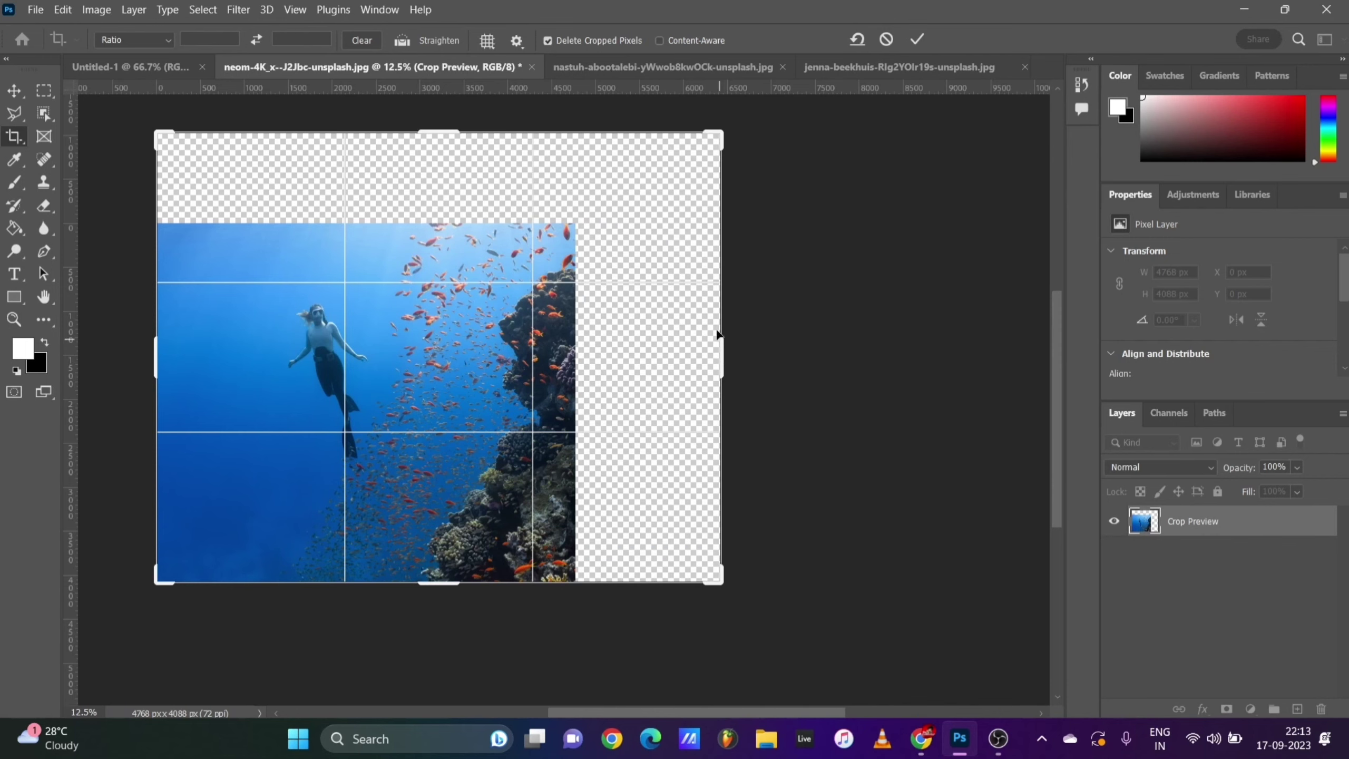
pyautogui.moveTo(451, 127); pyautogui.dragTo(452, 122)
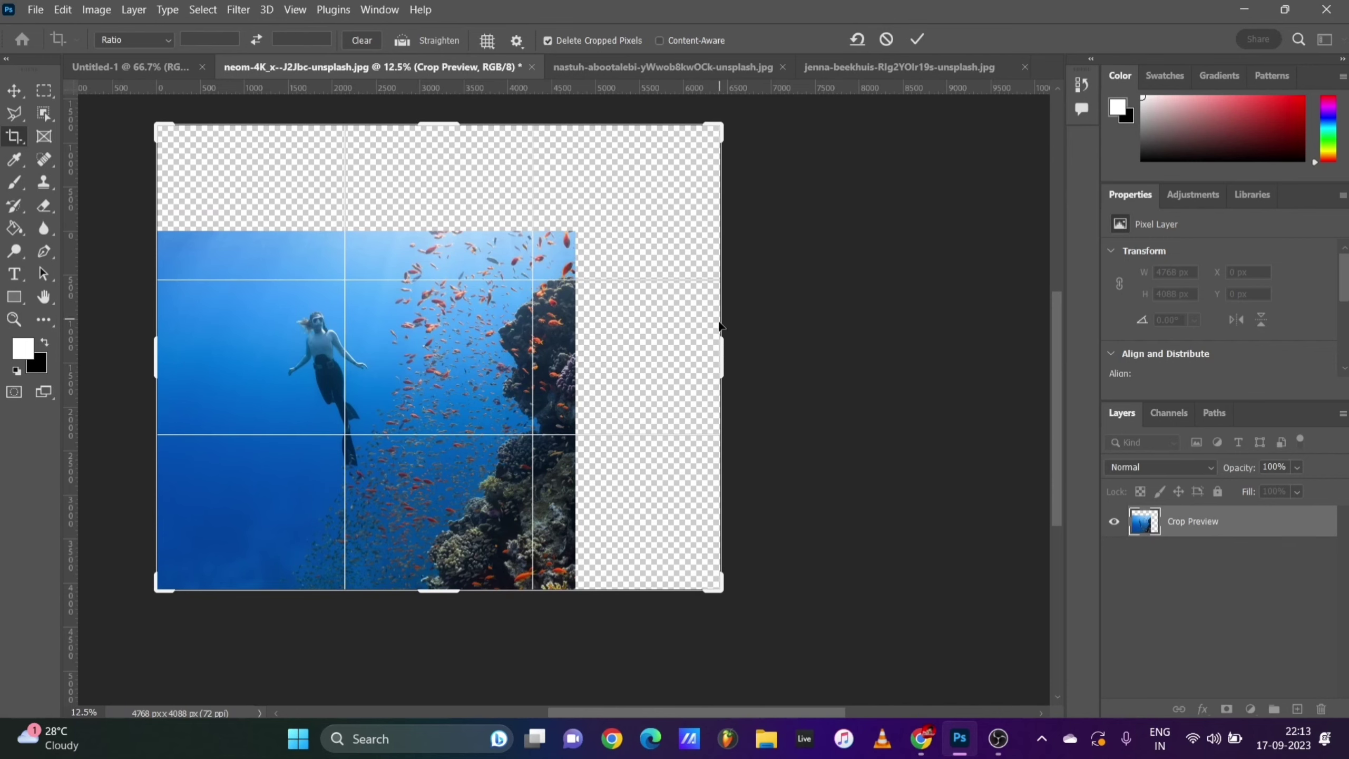
pyautogui.moveTo(721, 349)
pyautogui.mouseDown()
pyautogui.moveTo(801, 369)
pyautogui.moveTo(731, 372)
pyautogui.mouseUp()
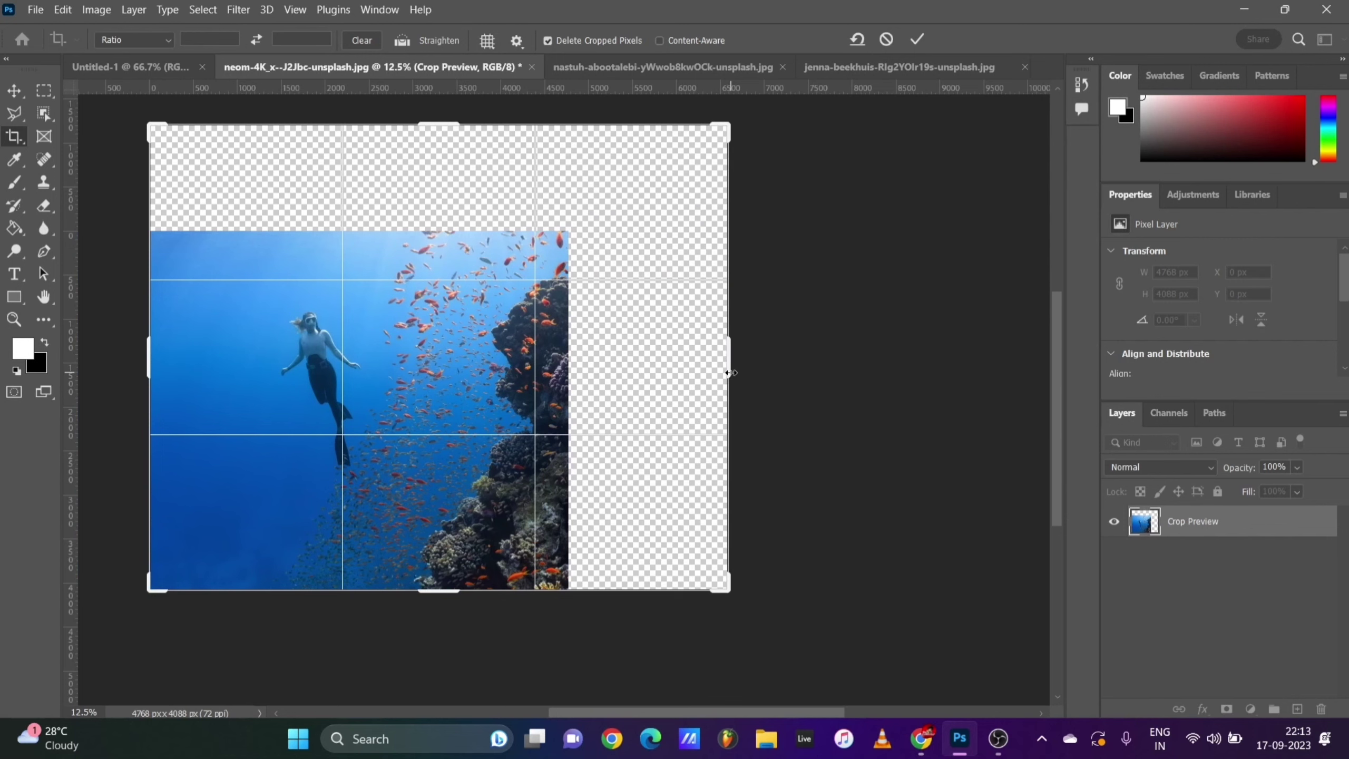
pyautogui.click(917, 39)
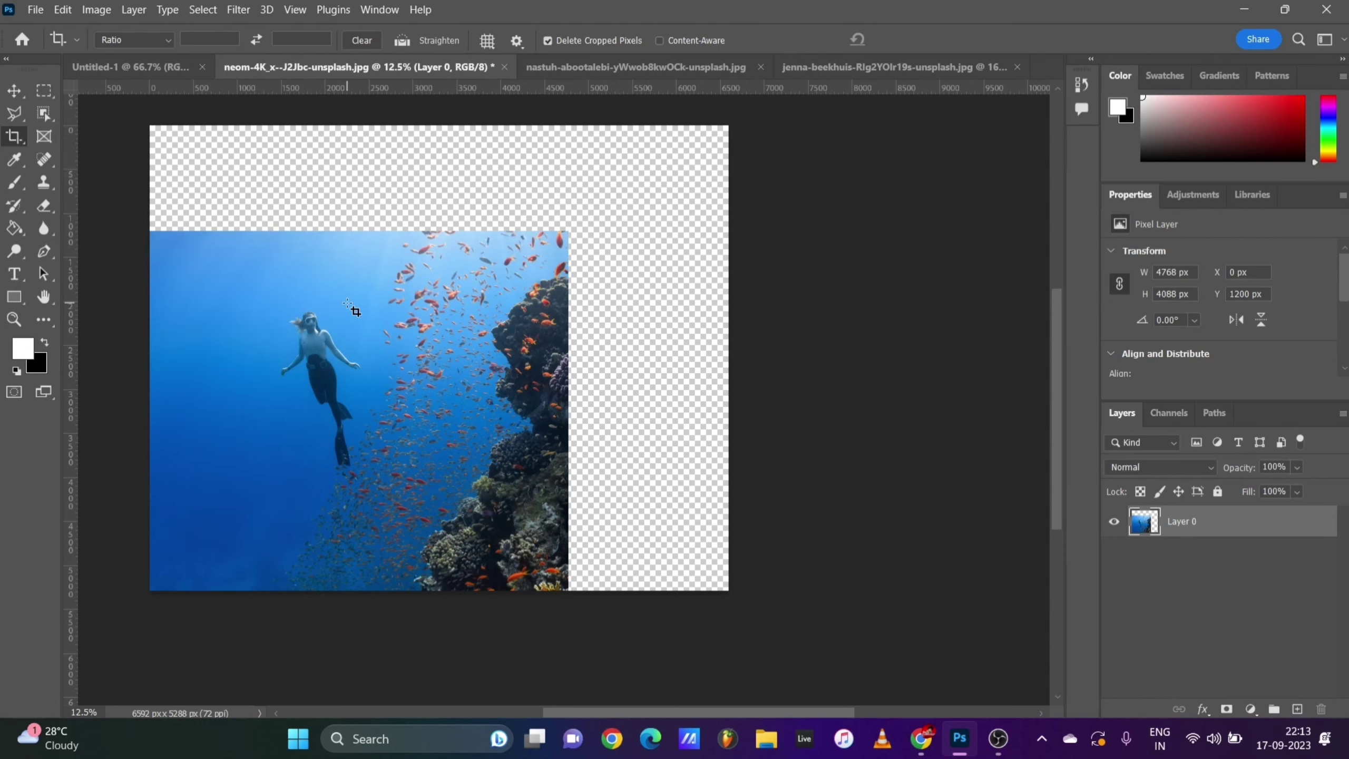
# Undo all the crops back to the full photo and revert the document to its saved version.
pyautogui.hotkey('ctrl', 'z')
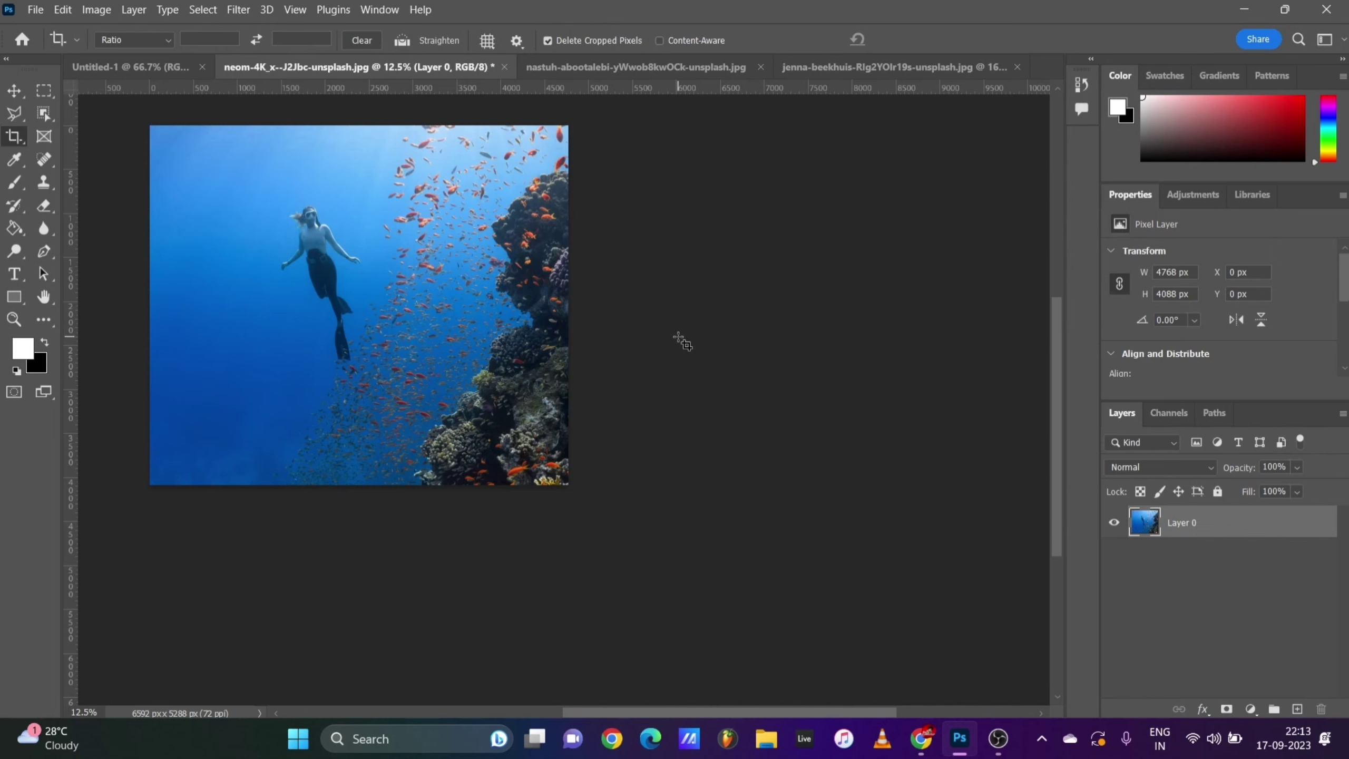
pyautogui.hotkey('ctrl', 'z')
pyautogui.hotkey('ctrl', 'z')
pyautogui.hotkey('ctrl', 'z')
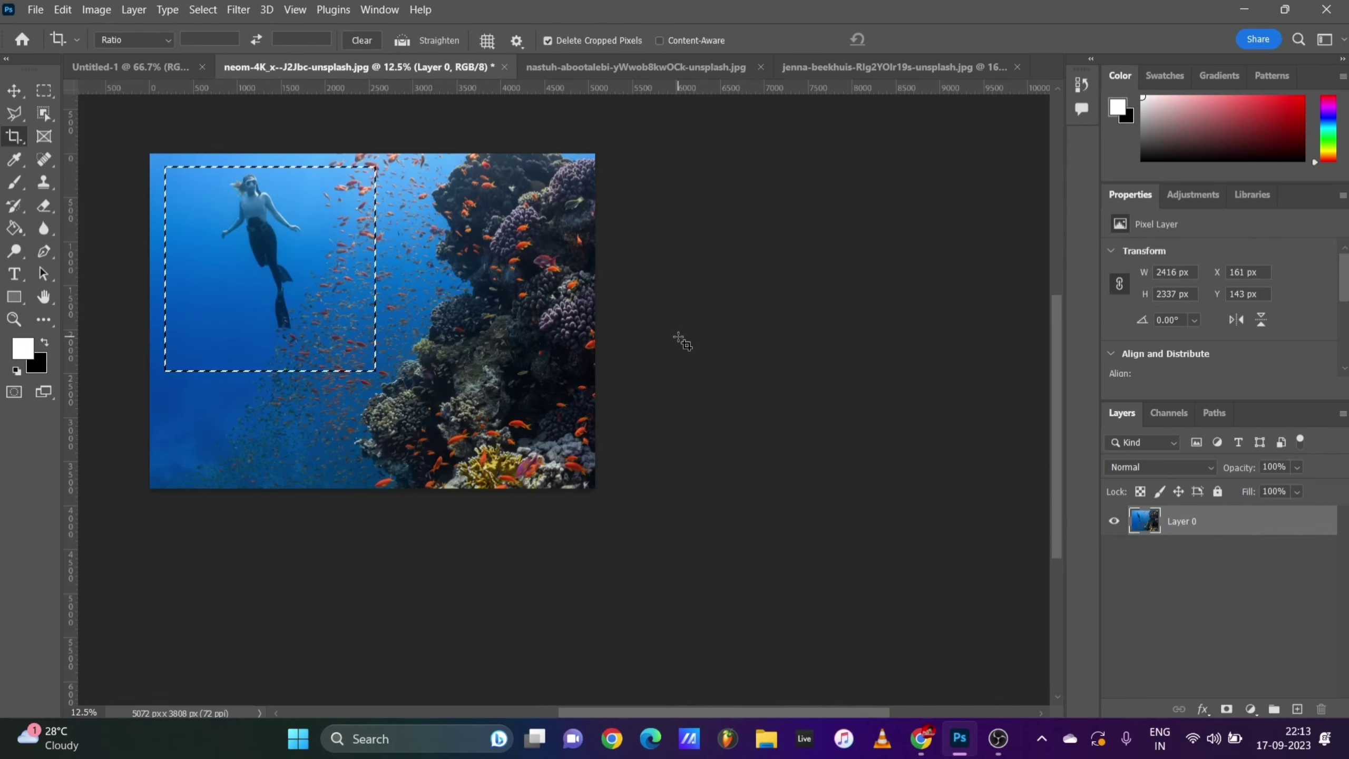
pyautogui.hotkey('ctrl', 'z')
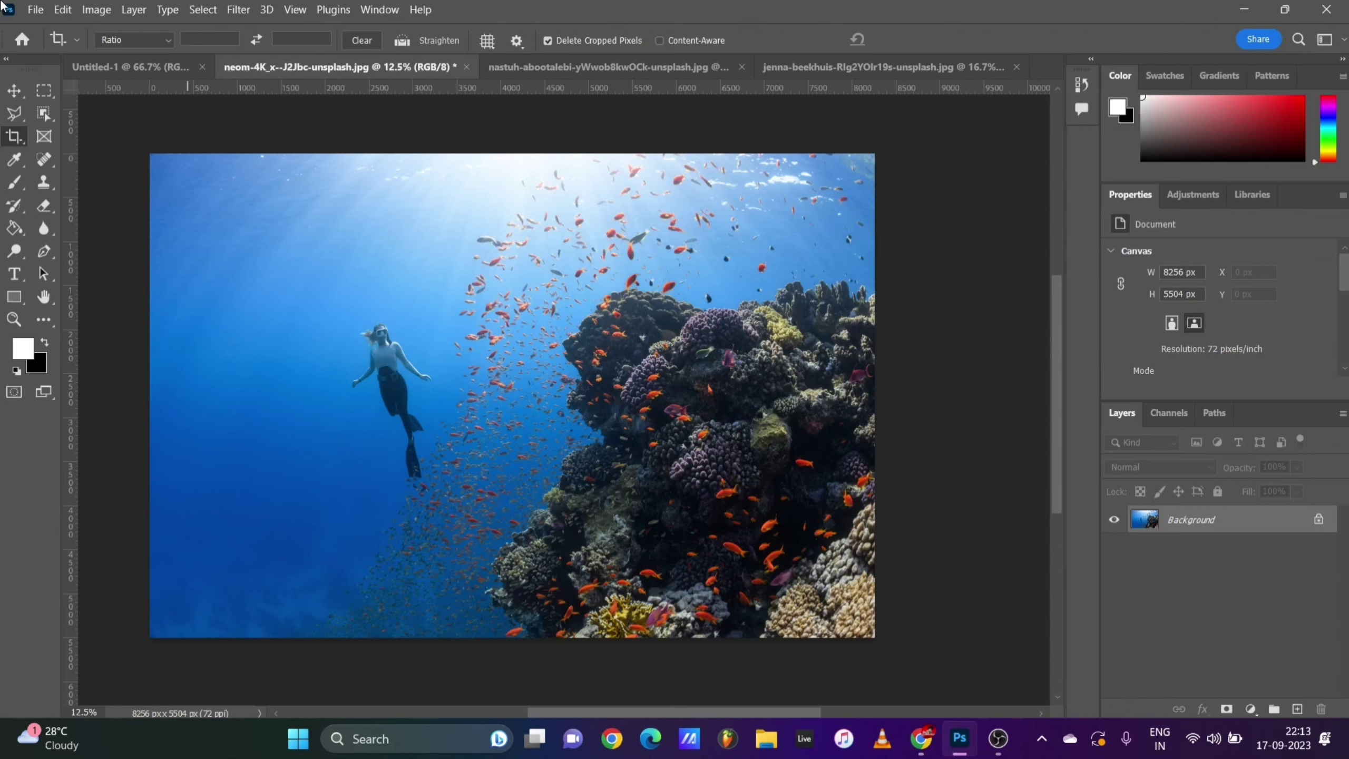
pyautogui.click(35, 10)
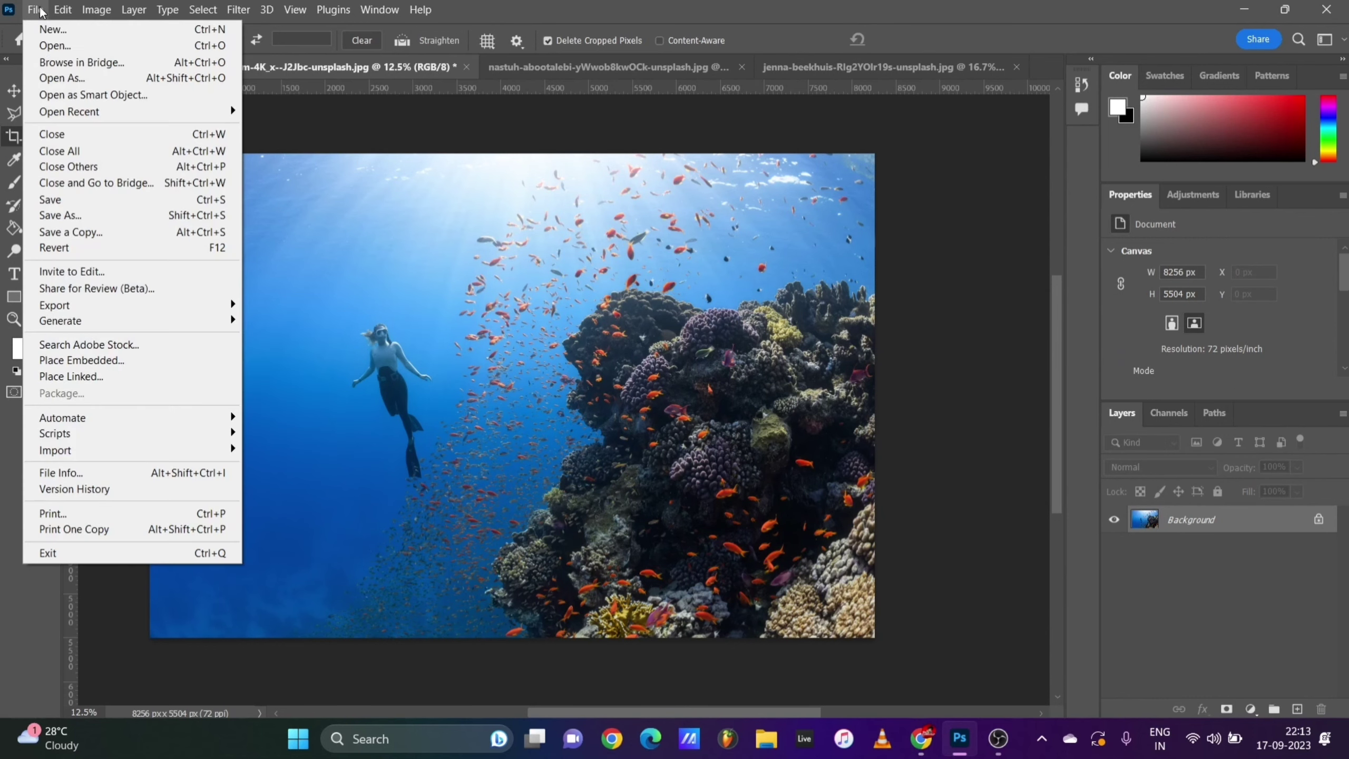
pyautogui.click(101, 249)
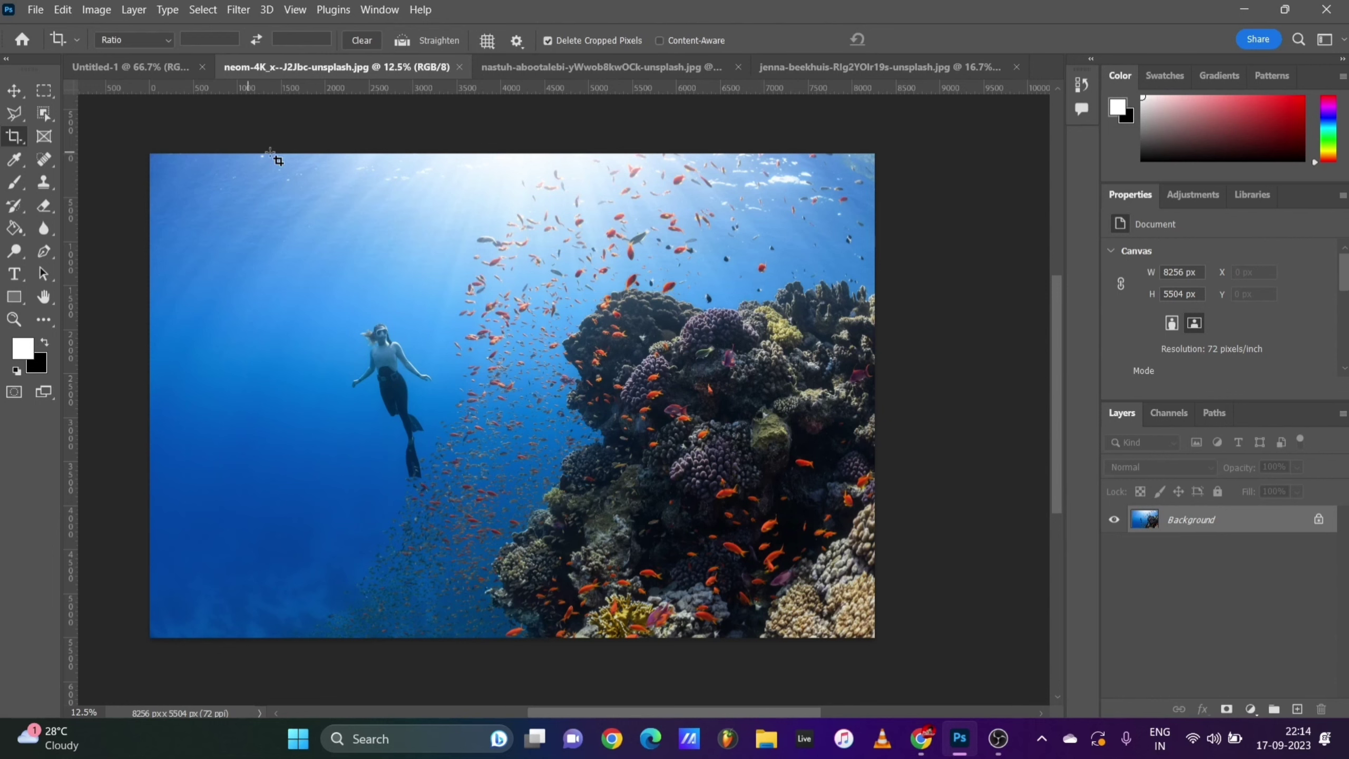
# Crop off the upper part of the photo to about 8256 x 3904 px, deleting the cropped pixels.
pyautogui.moveTo(151, 154); pyautogui.dragTo(557, 391)
pyautogui.moveTo(554, 155); pyautogui.dragTo(545, 227)
pyautogui.click(916, 40)
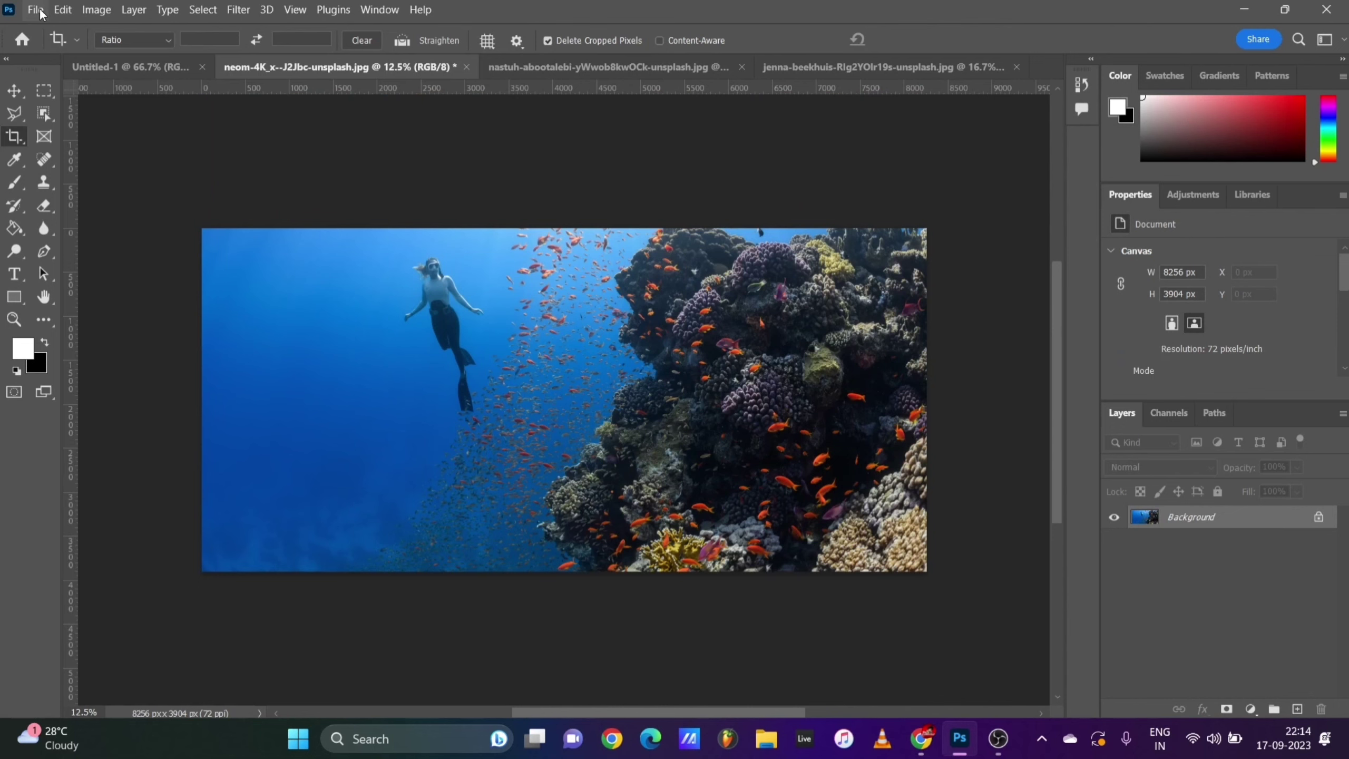
# Crop off the photo's left side to about 6784 x 3904 px, with Delete Cropped Pixels enabled.
pyautogui.moveTo(202, 230); pyautogui.dragTo(934, 585)
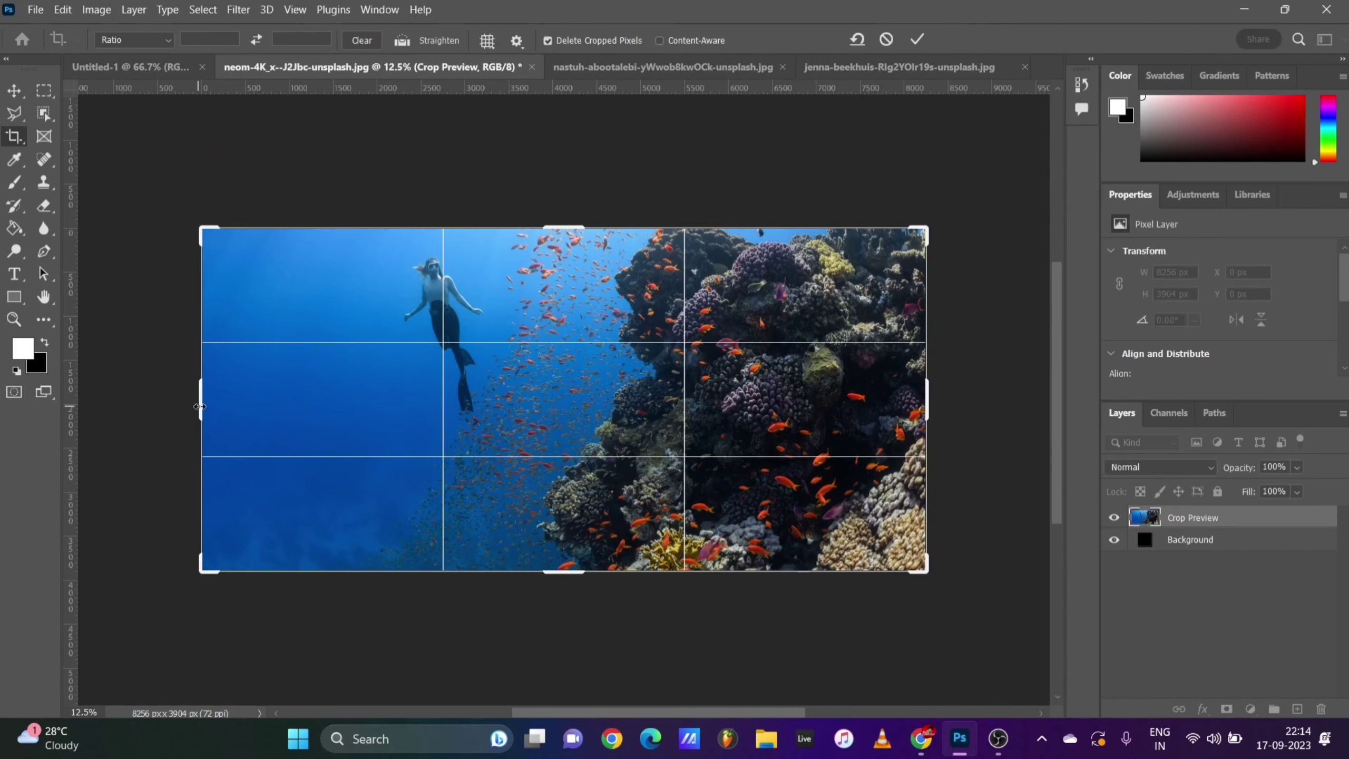
pyautogui.moveTo(201, 406); pyautogui.dragTo(265, 403)
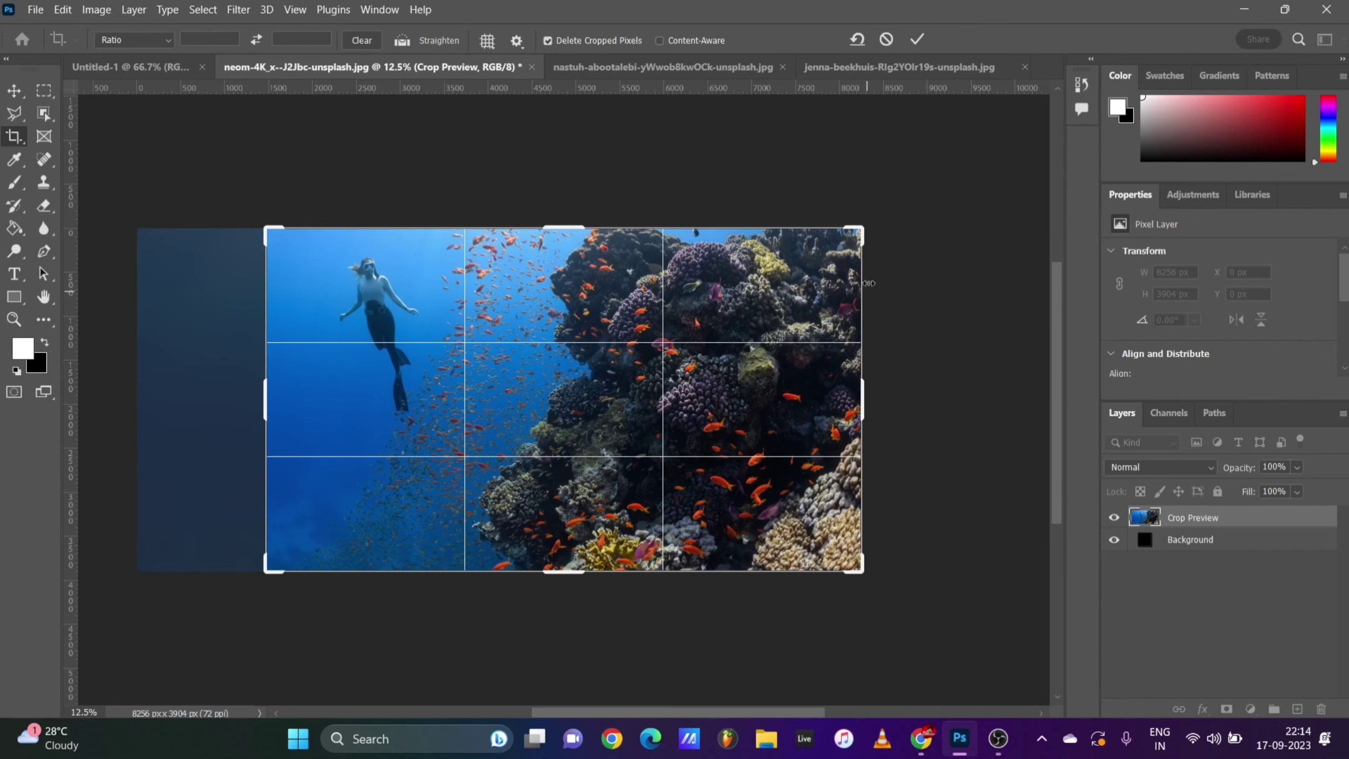
pyautogui.click(917, 39)
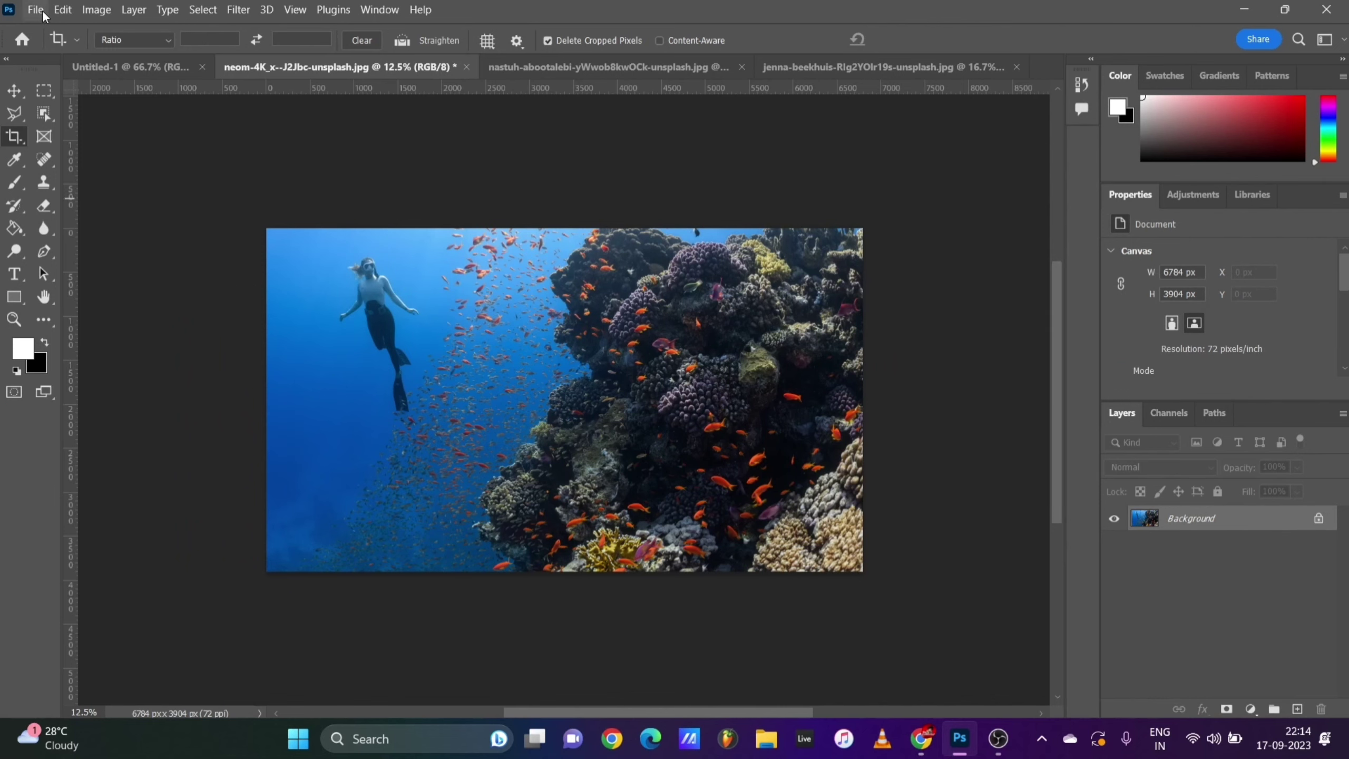
# Revert the underwater photo to its saved version.
pyautogui.click(62, 10)
pyautogui.moveTo(36, 13)
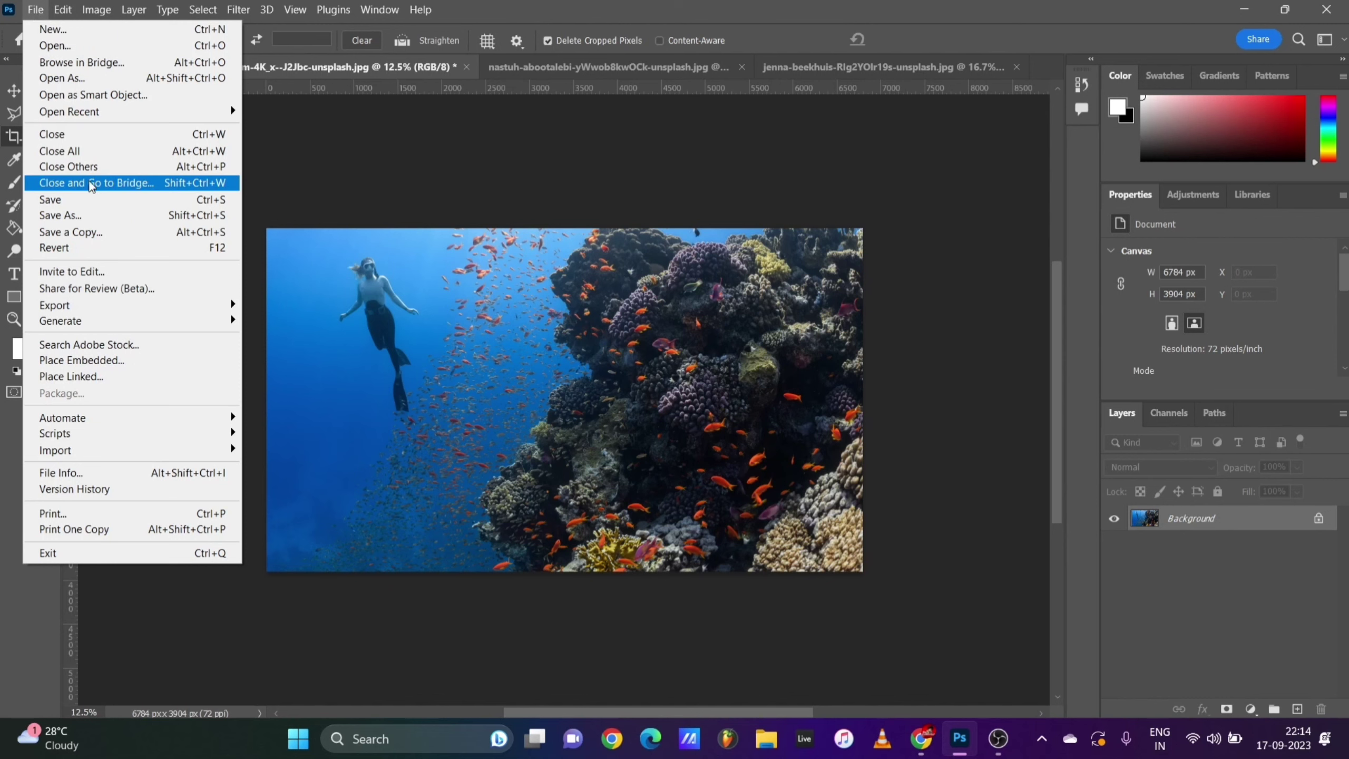
pyautogui.click(88, 246)
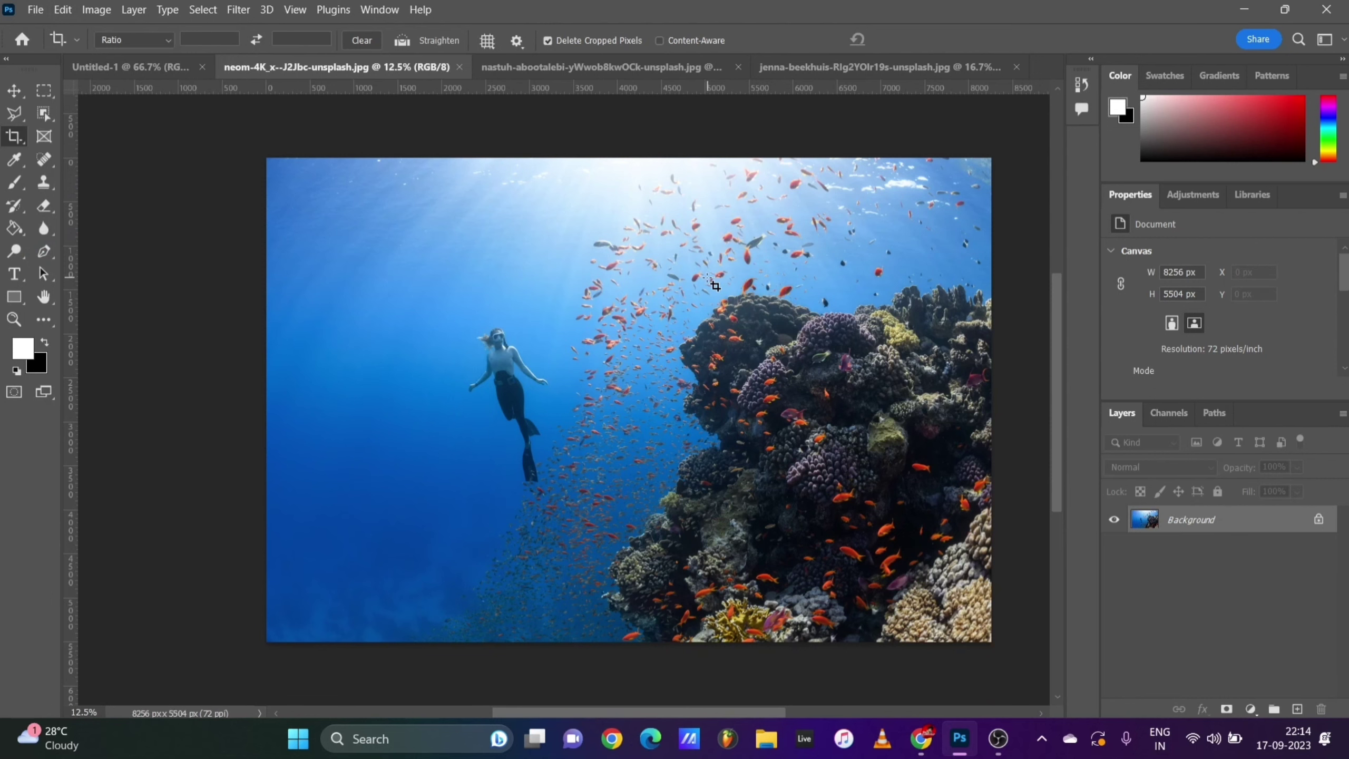
# Crop the photo inward from its upper-left corner to about 7104 x 4144 px, deleting the cropped pixels.
pyautogui.moveTo(266, 158); pyautogui.dragTo(1035, 686)
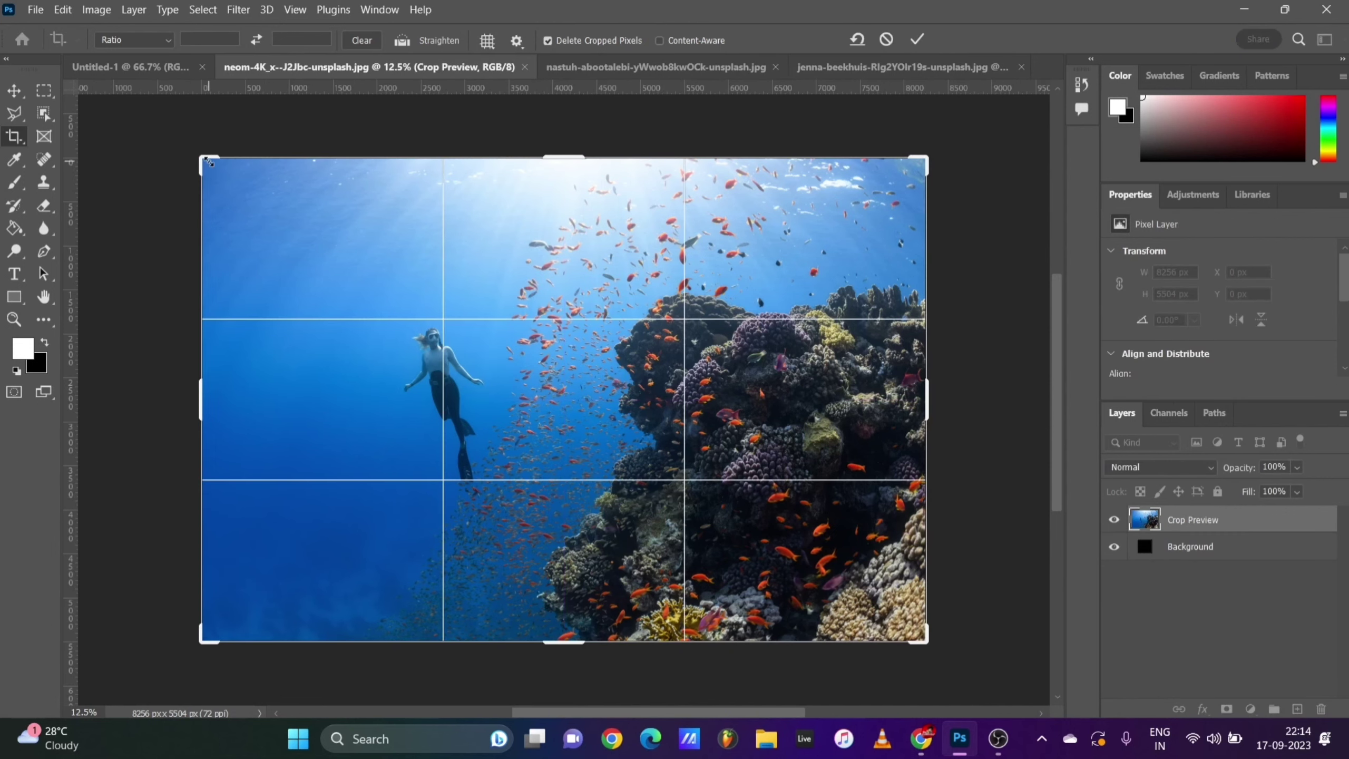
pyautogui.moveTo(211, 164); pyautogui.dragTo(251, 218)
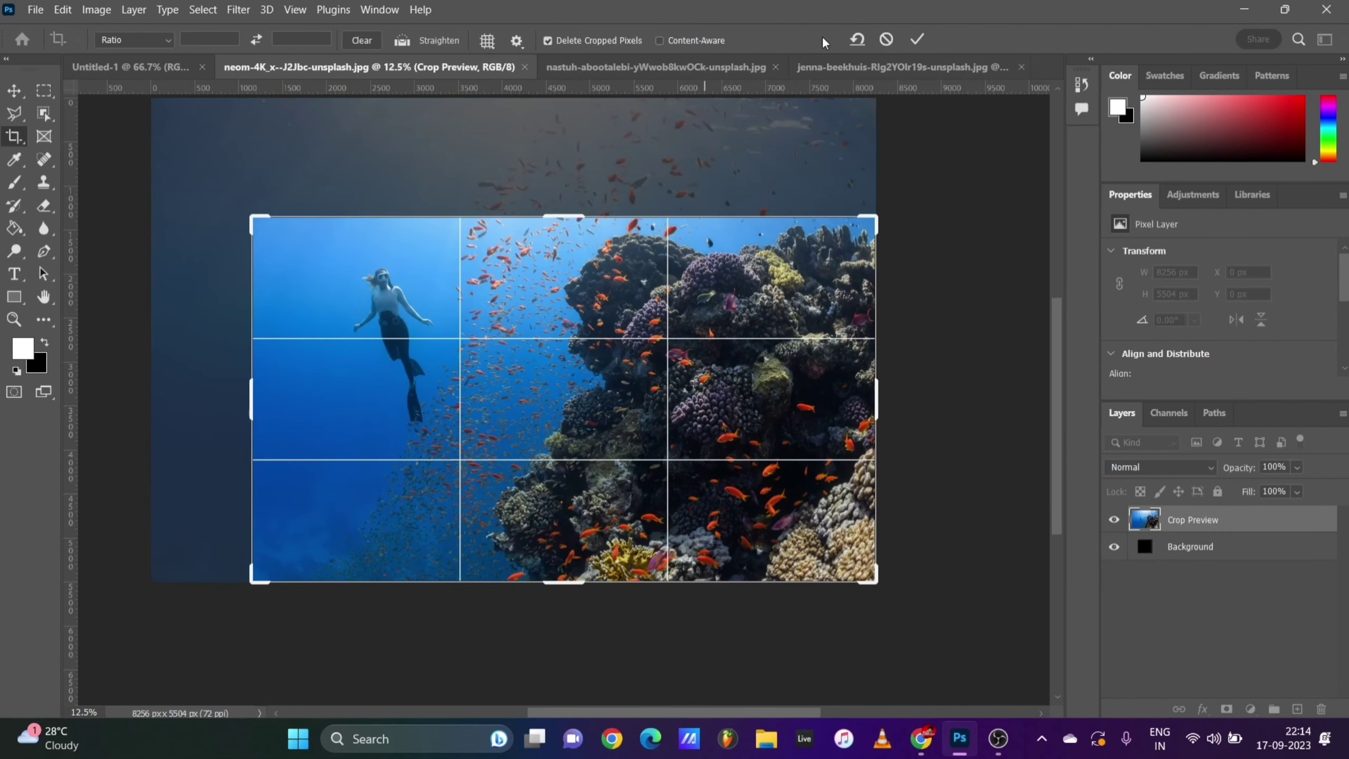
pyautogui.click(917, 39)
# Try saving the cropped photo, and undo the corner crop to restore the full image.
pyautogui.click(36, 9)
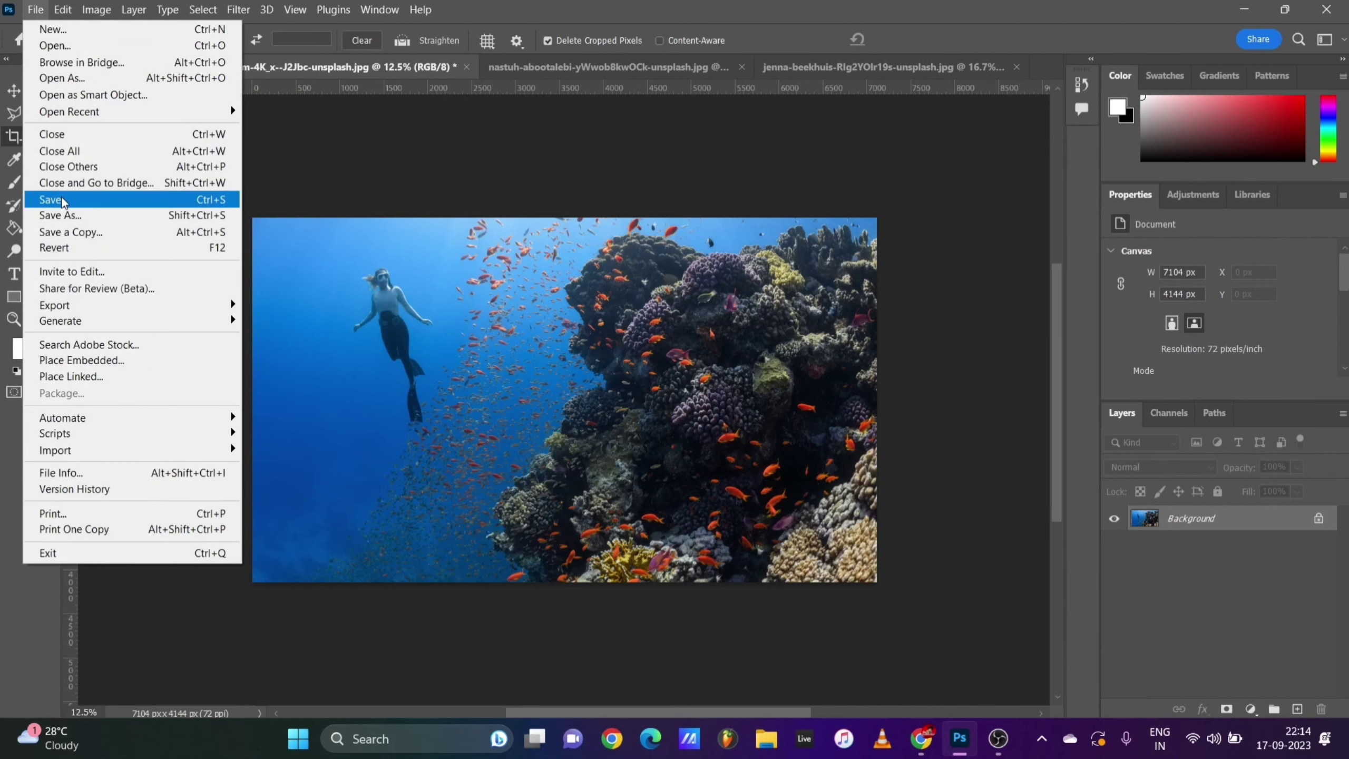
pyautogui.click(62, 200)
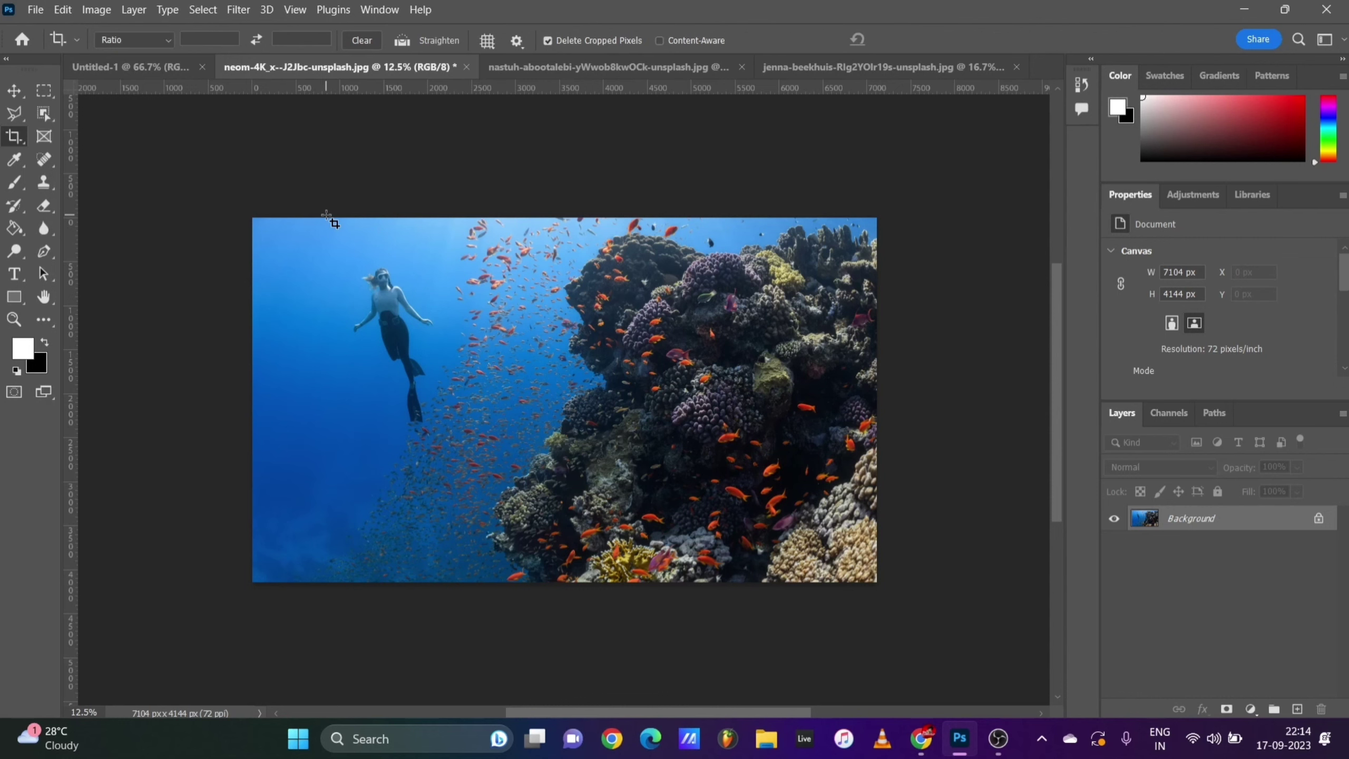
pyautogui.hotkey('ctrl', 'z')
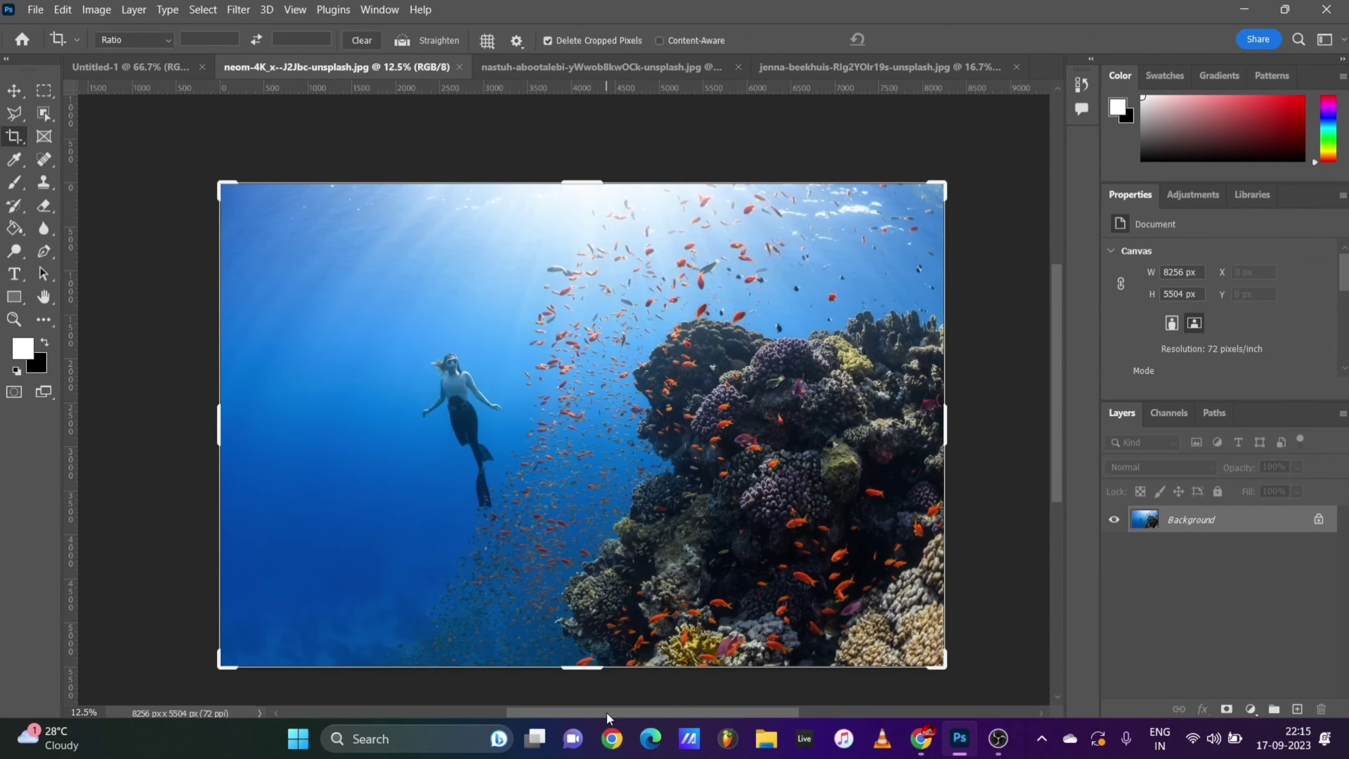
pyautogui.moveTo(607, 713); pyautogui.dragTo(608, 712)
pyautogui.scroll(-1, 960, 473)
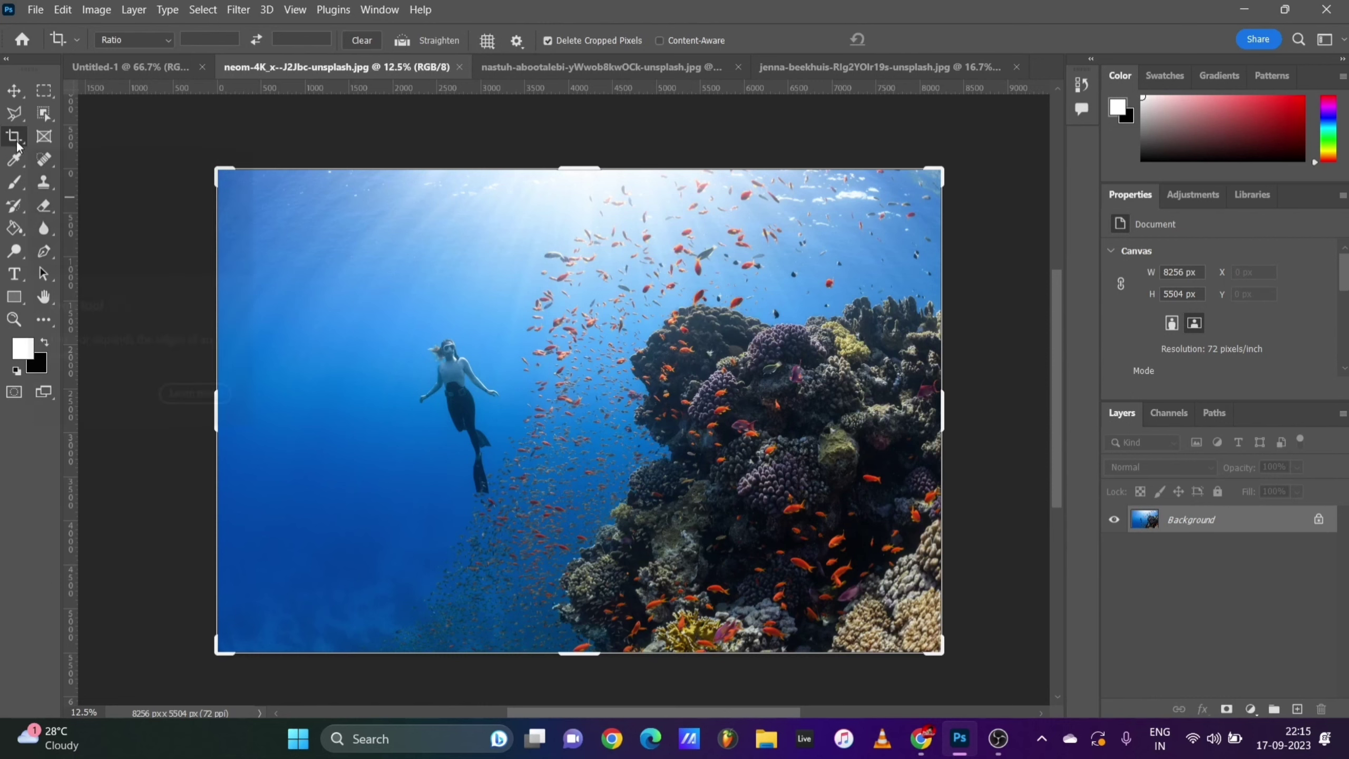
# Try resizing the crop box freely from its upper and left edges with the unconstrained Ratio preset.
pyautogui.click(156, 38)
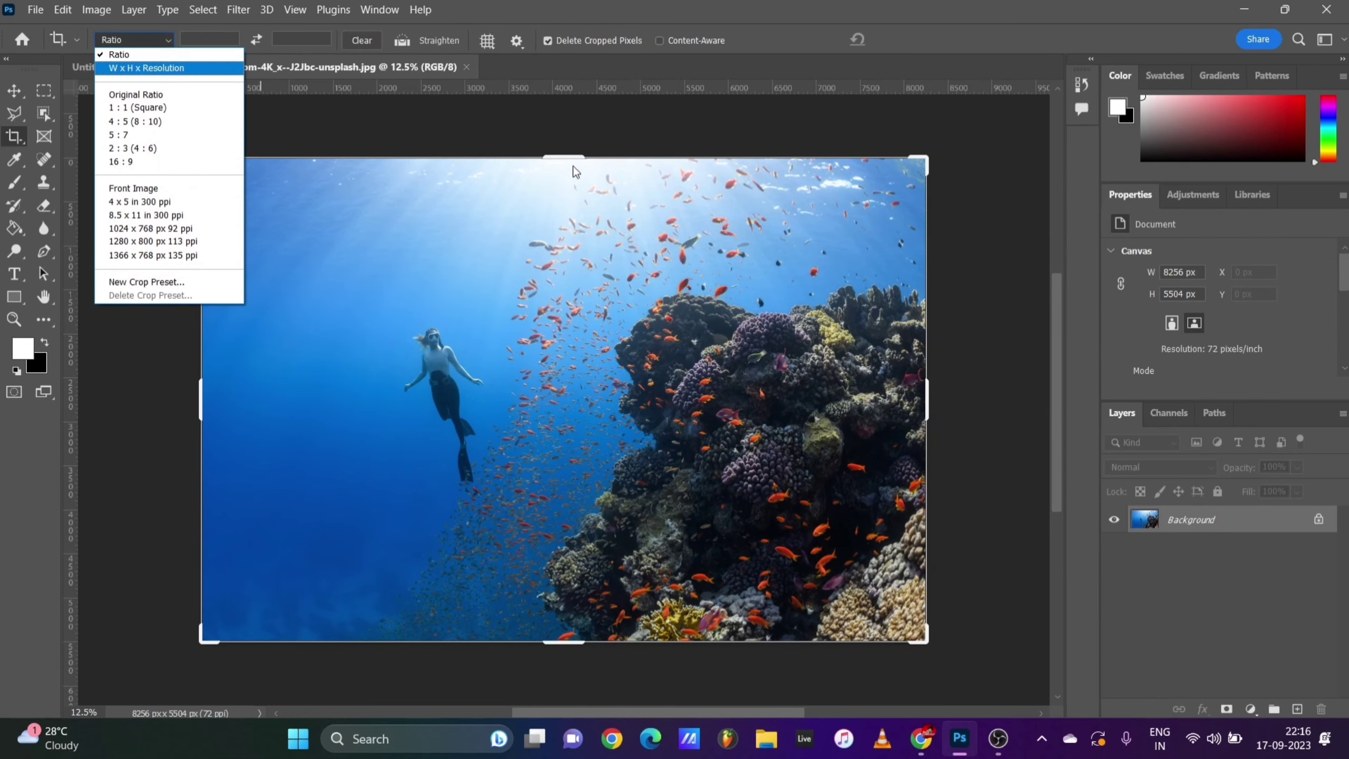
pyautogui.click(482, 140)
pyautogui.moveTo(565, 154); pyautogui.dragTo(565, 234)
pyautogui.moveTo(197, 391)
pyautogui.mouseDown()
pyautogui.moveTo(400, 301)
pyautogui.moveTo(338, 396)
pyautogui.moveTo(206, 397)
pyautogui.mouseUp()
pyautogui.moveTo(561, 233); pyautogui.dragTo(604, 156)
# Set the crop ratio to 1 : 1 (Square) and fit the square crop box around the diver.
pyautogui.click(157, 41)
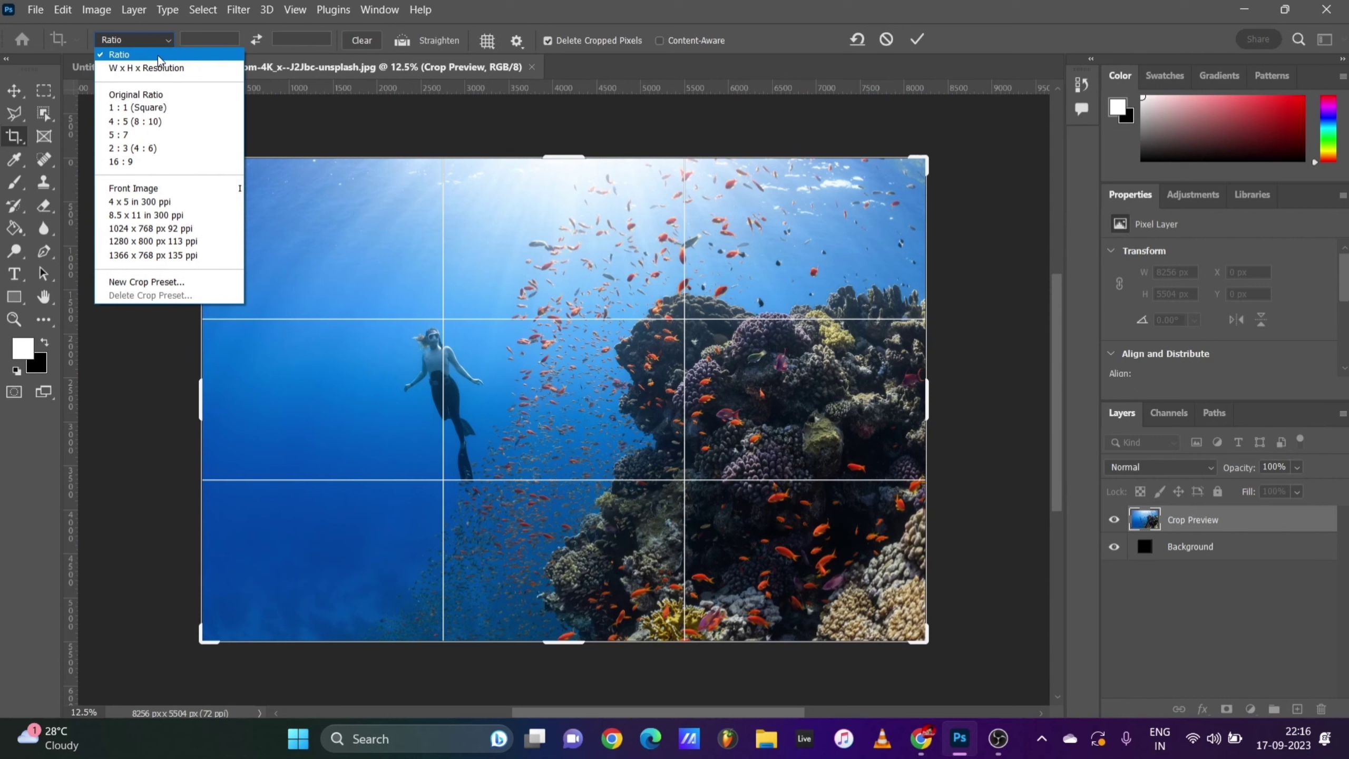
pyautogui.click(162, 110)
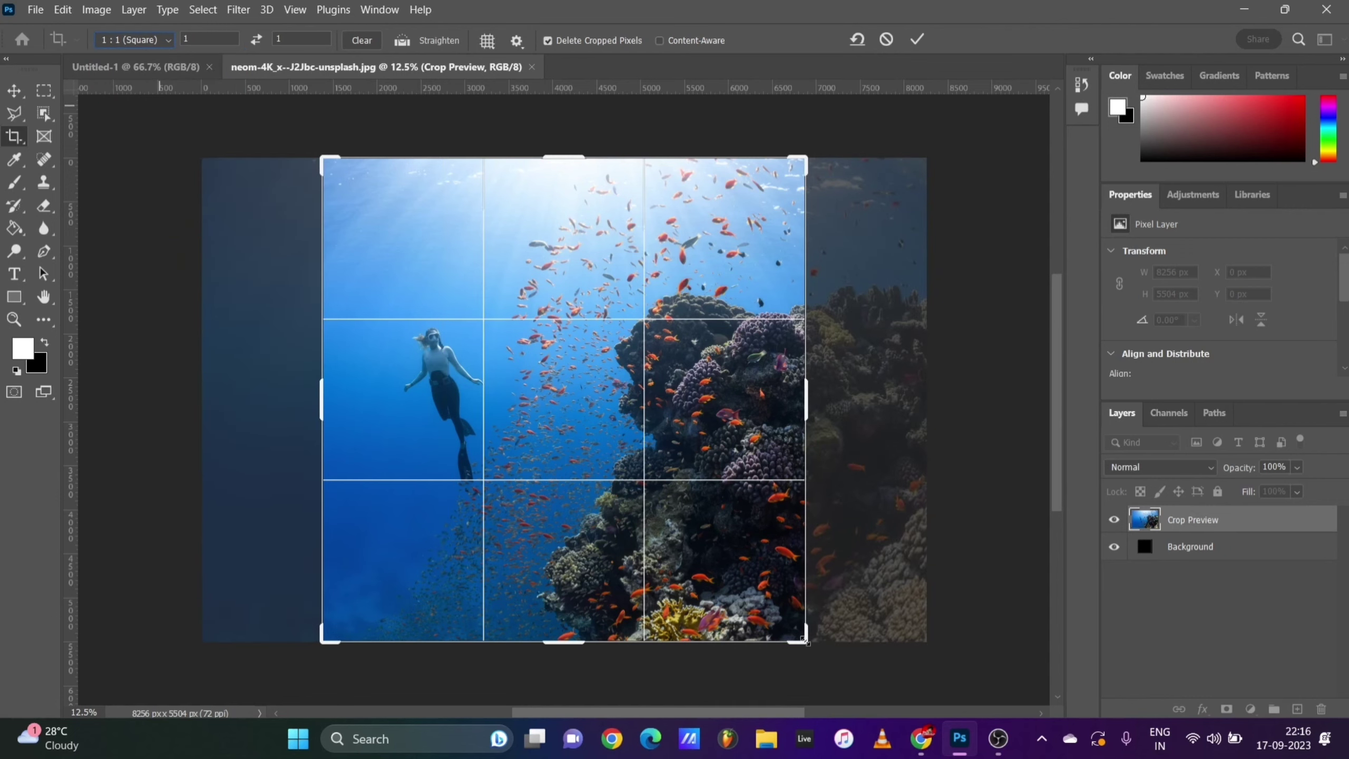
pyautogui.moveTo(797, 639); pyautogui.dragTo(778, 596)
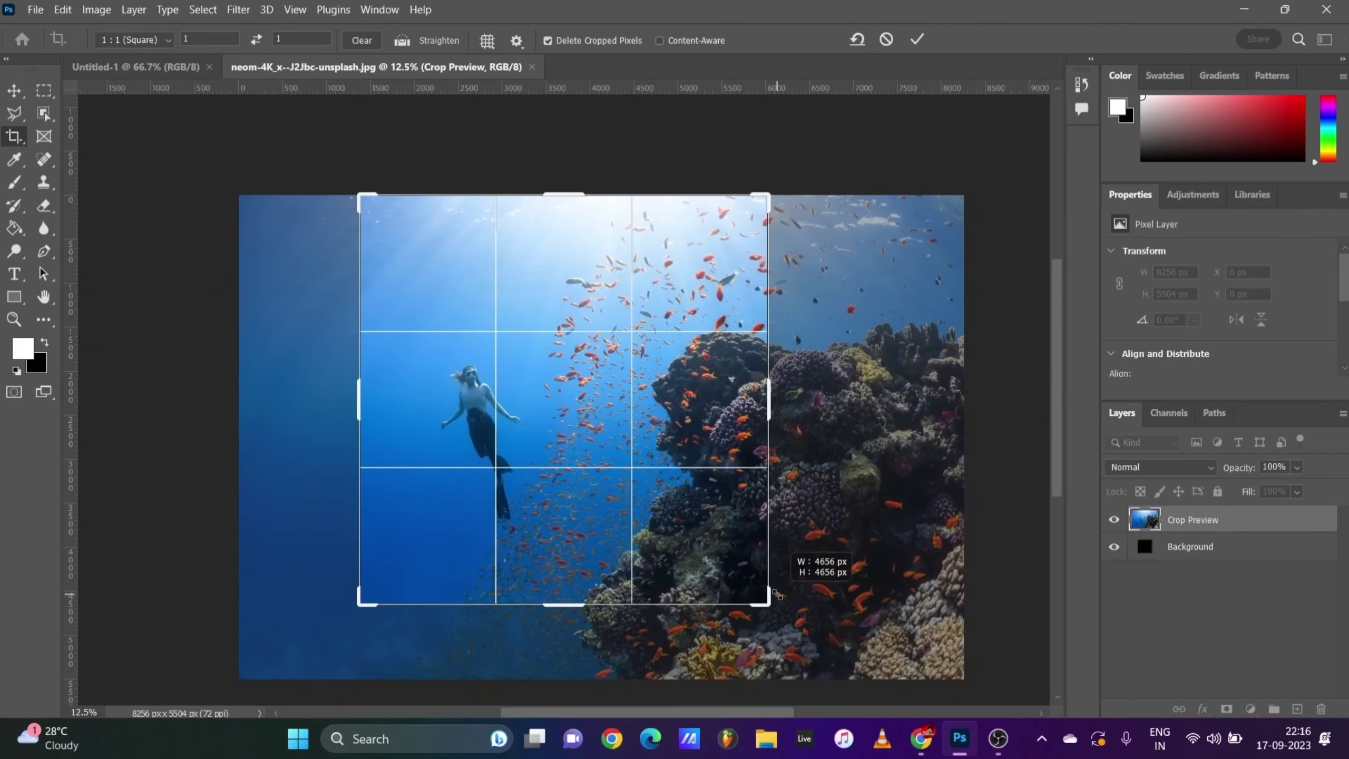
pyautogui.moveTo(772, 402); pyautogui.dragTo(669, 388)
pyautogui.moveTo(568, 390); pyautogui.dragTo(574, 360)
pyautogui.moveTo(669, 399)
pyautogui.mouseDown()
pyautogui.moveTo(737, 402)
pyautogui.moveTo(632, 391)
pyautogui.moveTo(662, 398)
pyautogui.mouseUp()
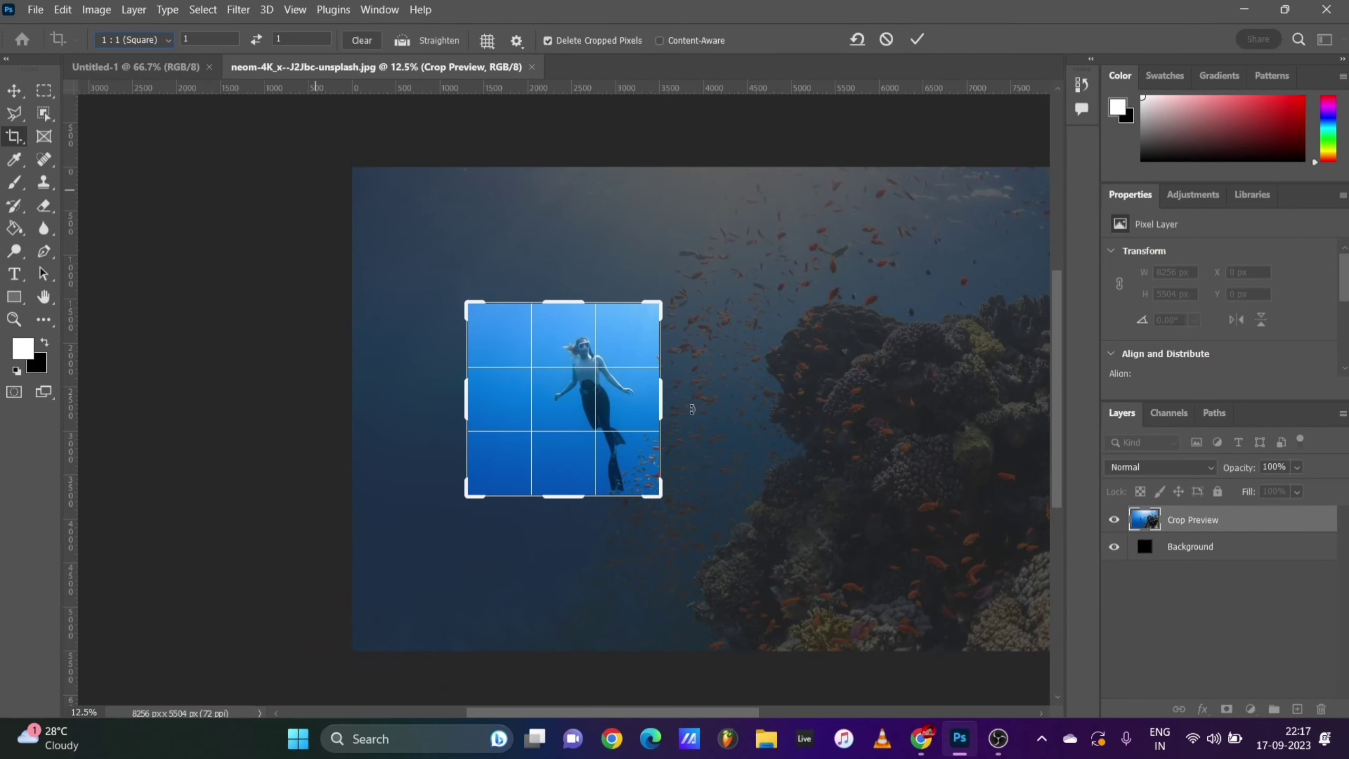
pyautogui.moveTo(661, 495)
pyautogui.mouseDown()
pyautogui.moveTo(674, 517)
pyautogui.moveTo(563, 401)
pyautogui.moveTo(706, 479)
pyautogui.moveTo(658, 484)
pyautogui.mouseUp()
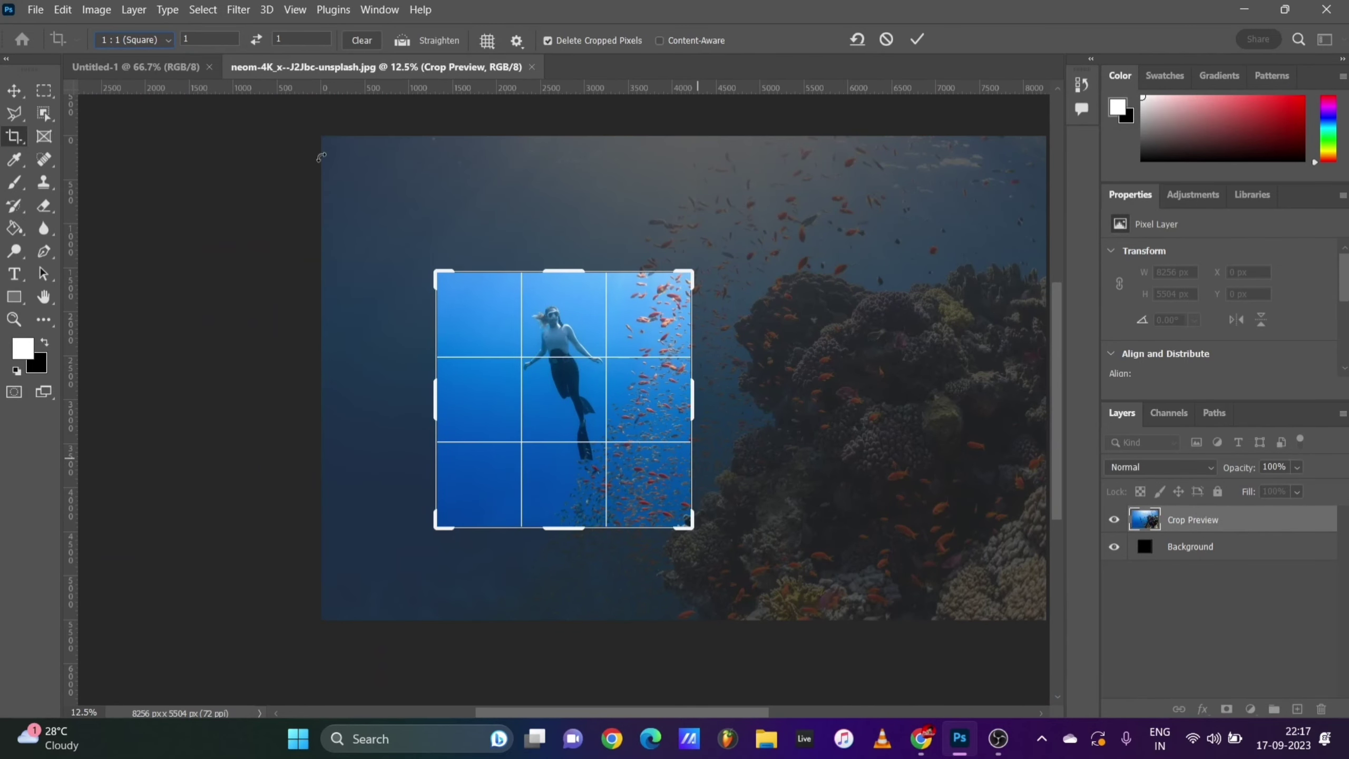
# Set the crop ratio to 4 : 5 (8 : 10) and fit the portrait crop box around the diver and nearby fish.
pyautogui.click(161, 42)
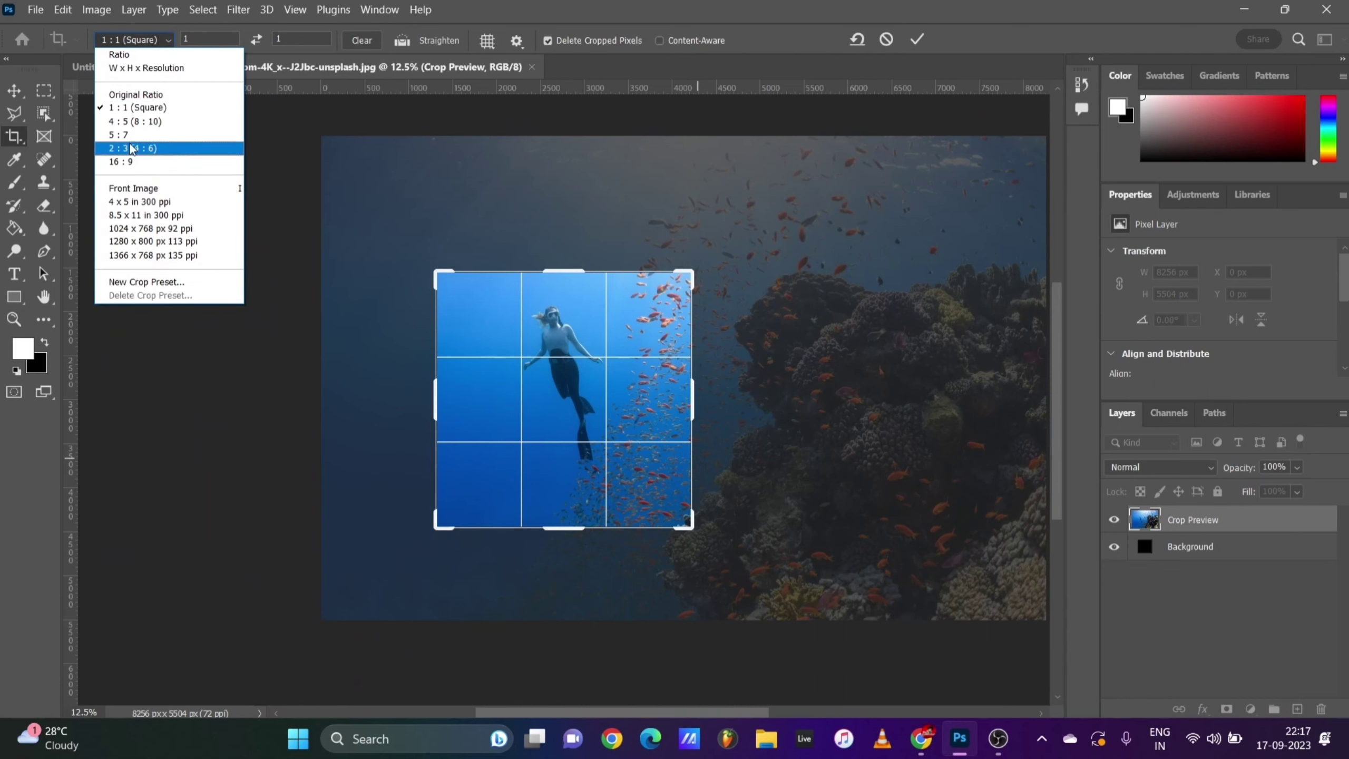
pyautogui.click(153, 122)
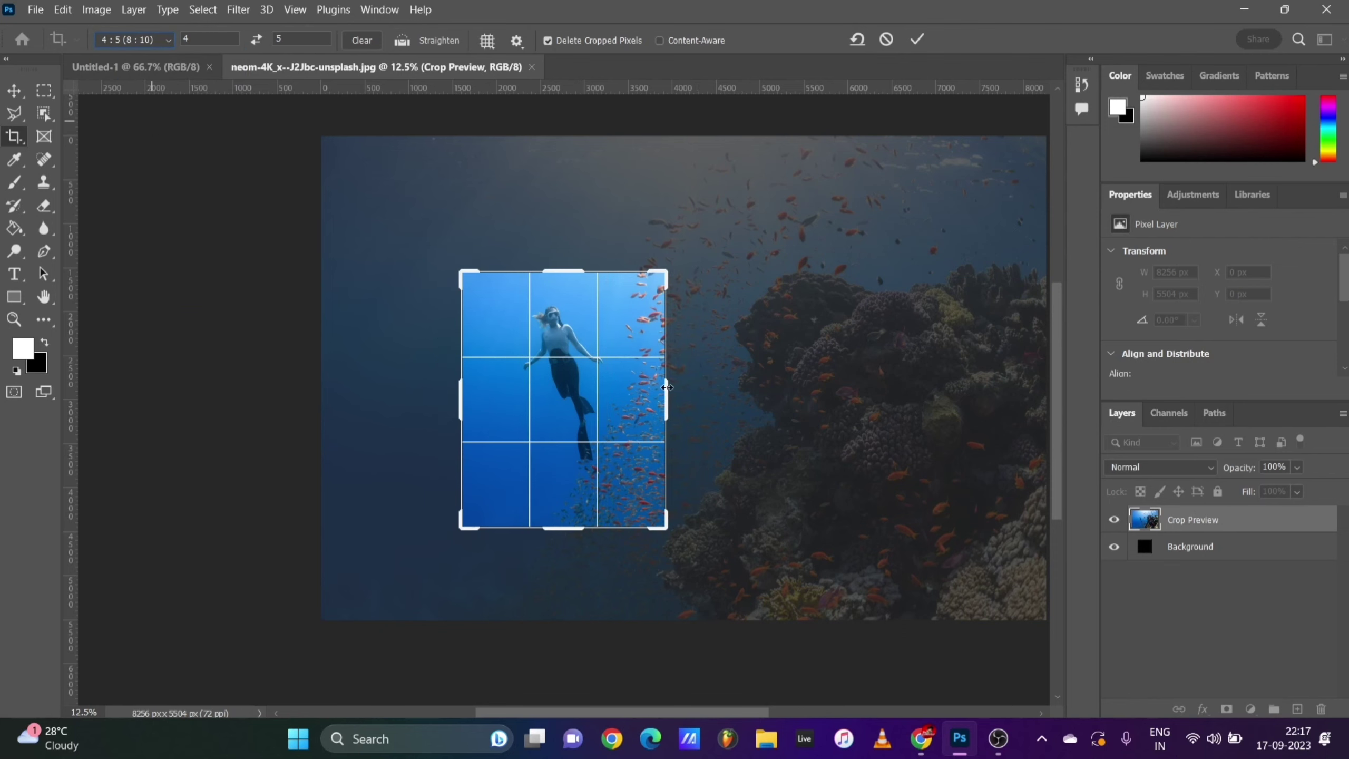
pyautogui.moveTo(572, 271); pyautogui.dragTo(631, 214)
pyautogui.moveTo(620, 242); pyautogui.dragTo(620, 242)
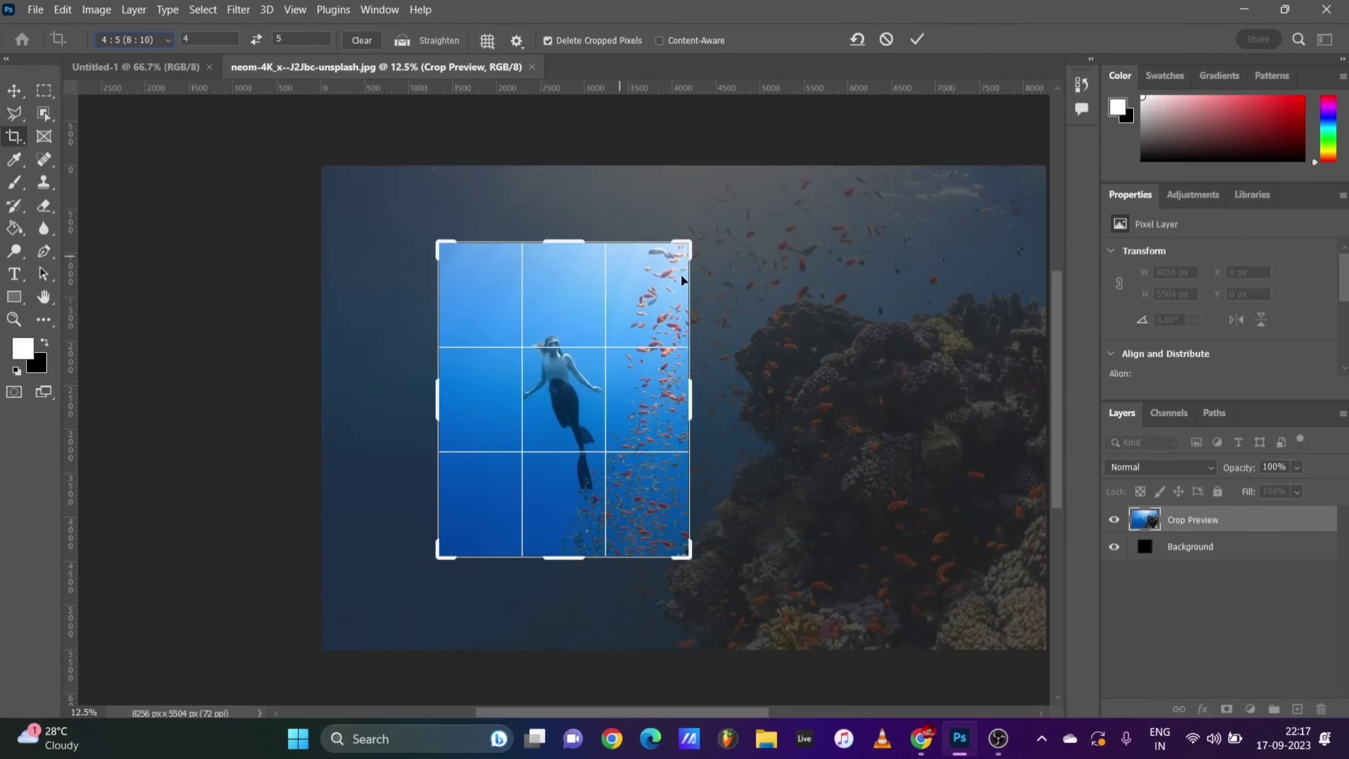
pyautogui.moveTo(692, 395)
pyautogui.mouseDown()
pyautogui.moveTo(784, 404)
pyautogui.moveTo(616, 383)
pyautogui.moveTo(703, 409)
pyautogui.mouseUp()
pyautogui.moveTo(572, 226)
pyautogui.mouseDown()
pyautogui.moveTo(574, 307)
pyautogui.moveTo(581, 246)
pyautogui.mouseUp()
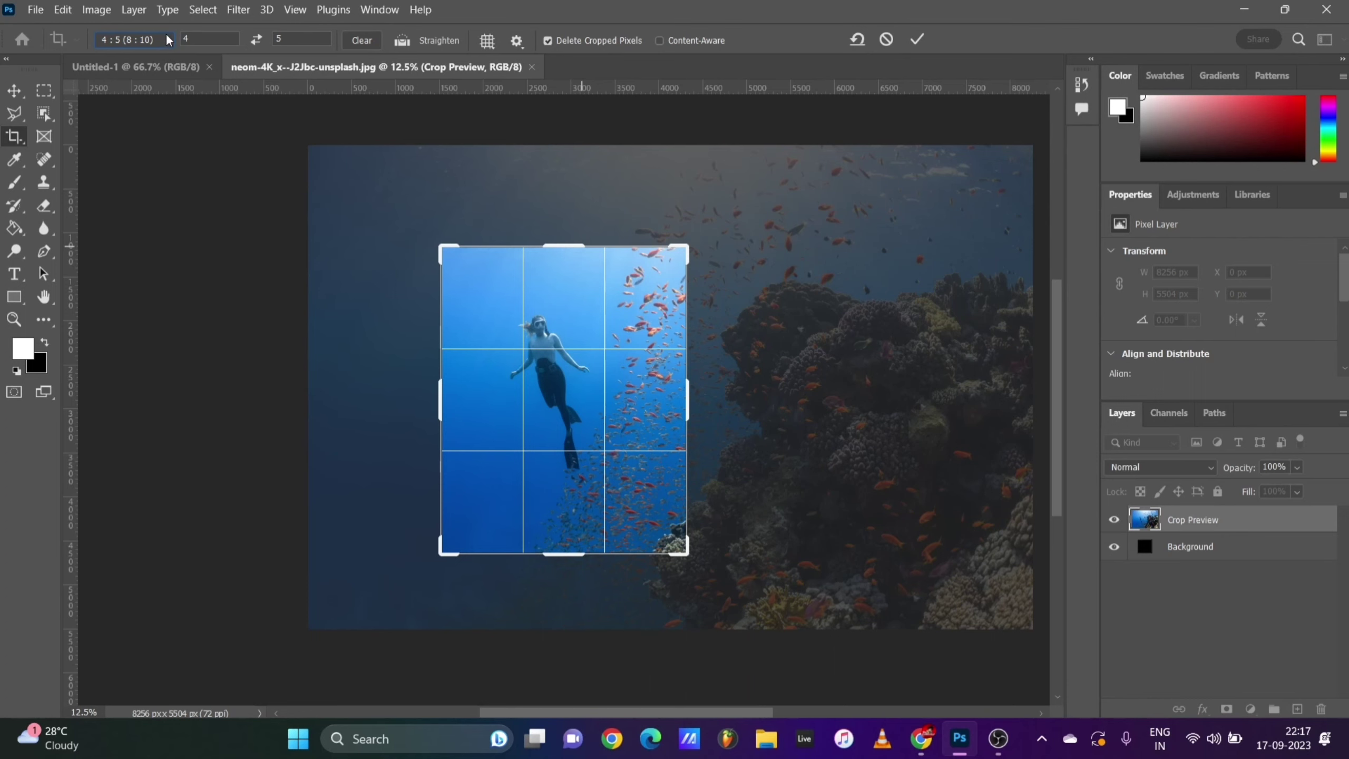
pyautogui.press('Return')
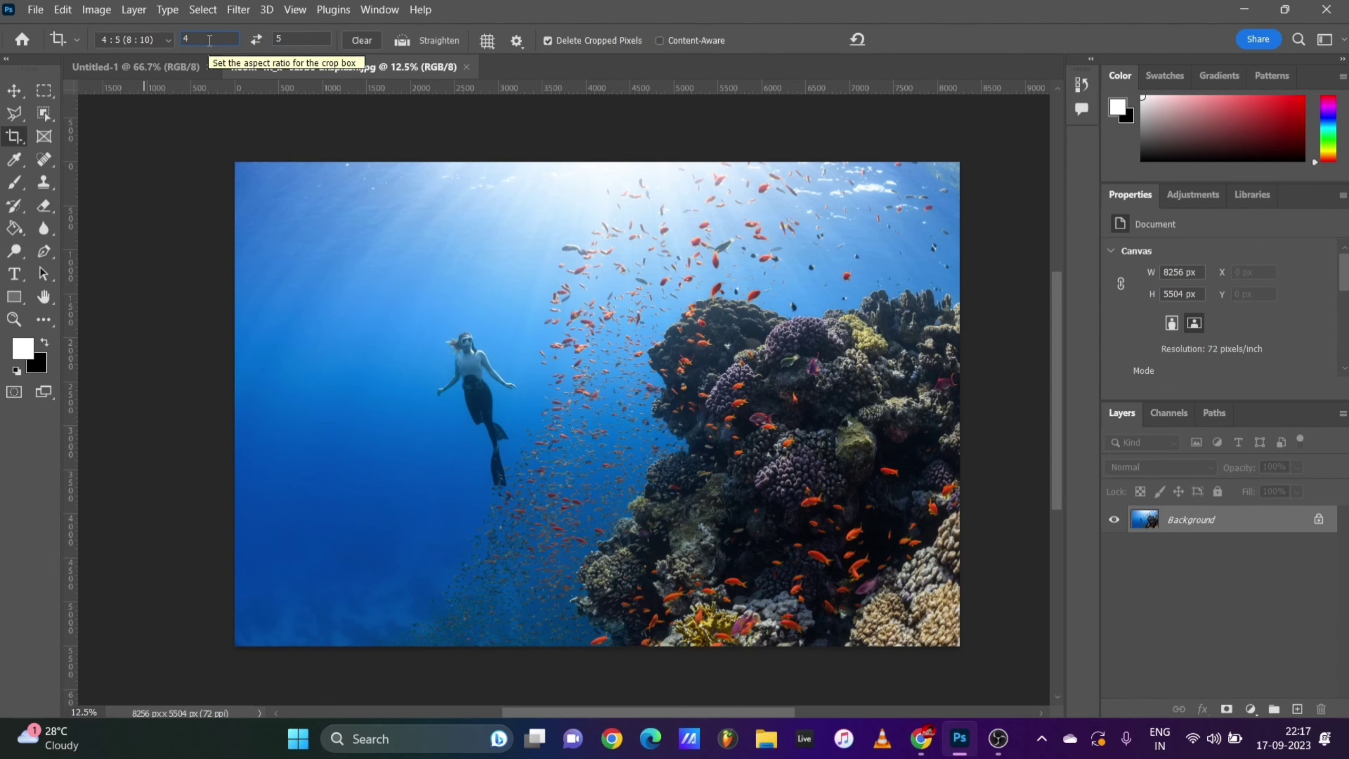
# Enter a 5 : 7 crop ratio and shrink the crop box over the fish and the reef's edge.
pyautogui.press('BackSpace')
pyautogui.write('5')
pyautogui.click(299, 36)
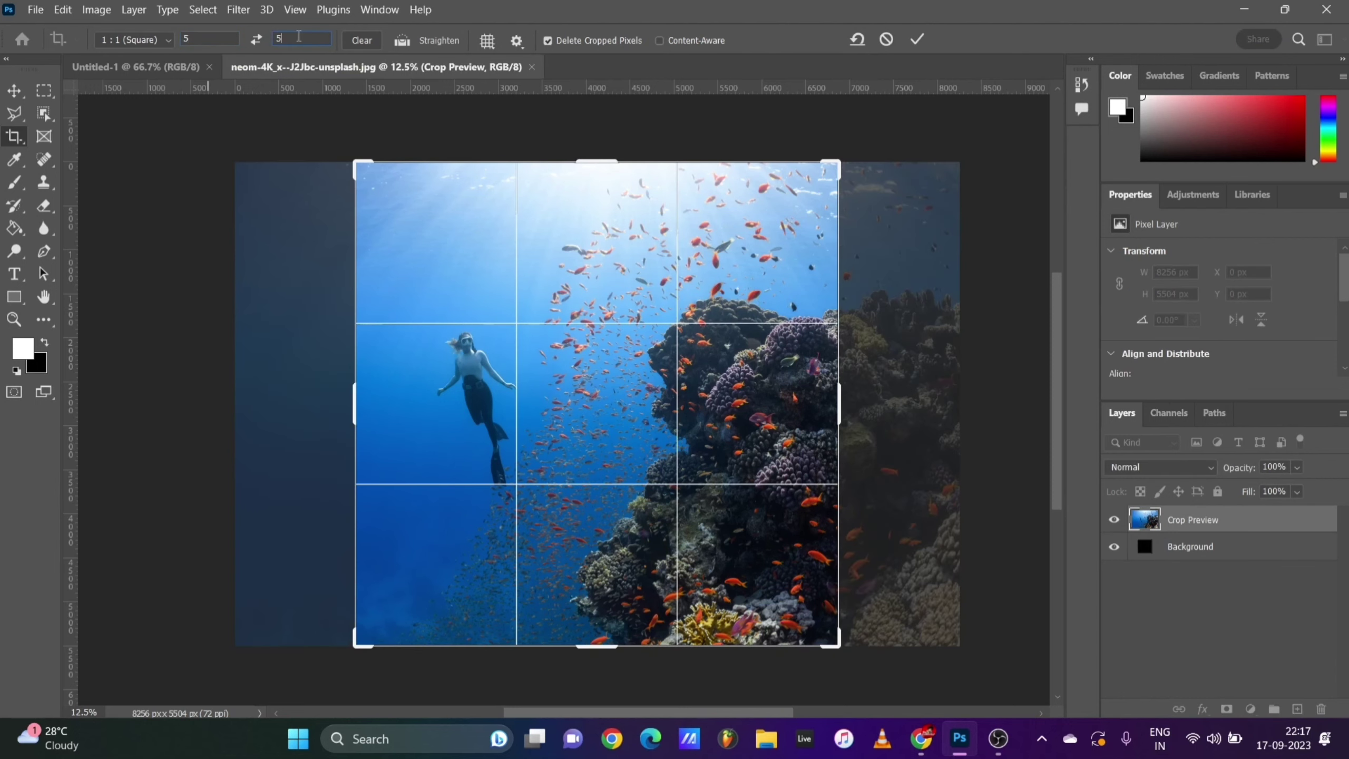
pyautogui.press('BackSpace')
pyautogui.write('7')
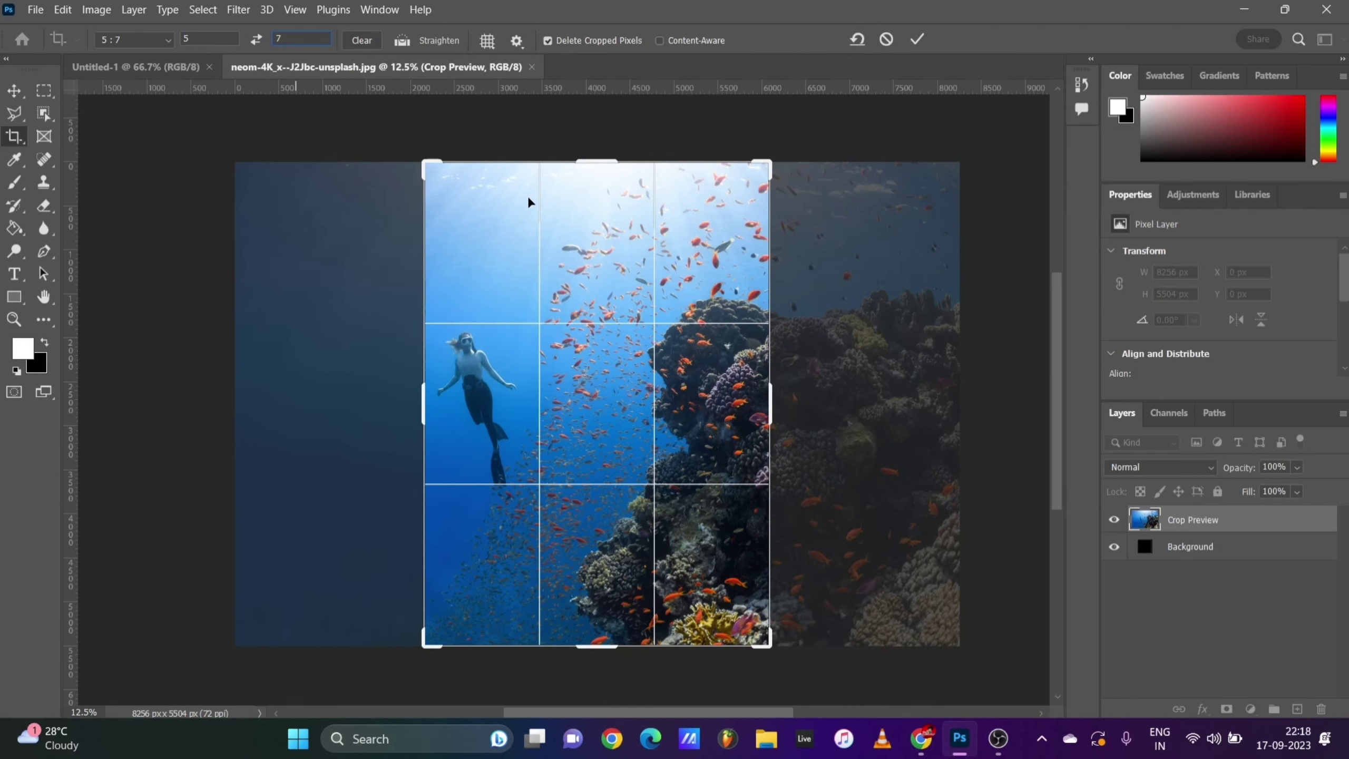
pyautogui.moveTo(592, 154); pyautogui.dragTo(623, 188)
pyautogui.moveTo(445, 403)
pyautogui.mouseDown()
pyautogui.moveTo(370, 404)
pyautogui.moveTo(468, 404)
pyautogui.mouseUp()
# Change the crop preset to W x H x Resolution and widen the crop box over diver and reef to about 4554 px high.
pyautogui.click(154, 40)
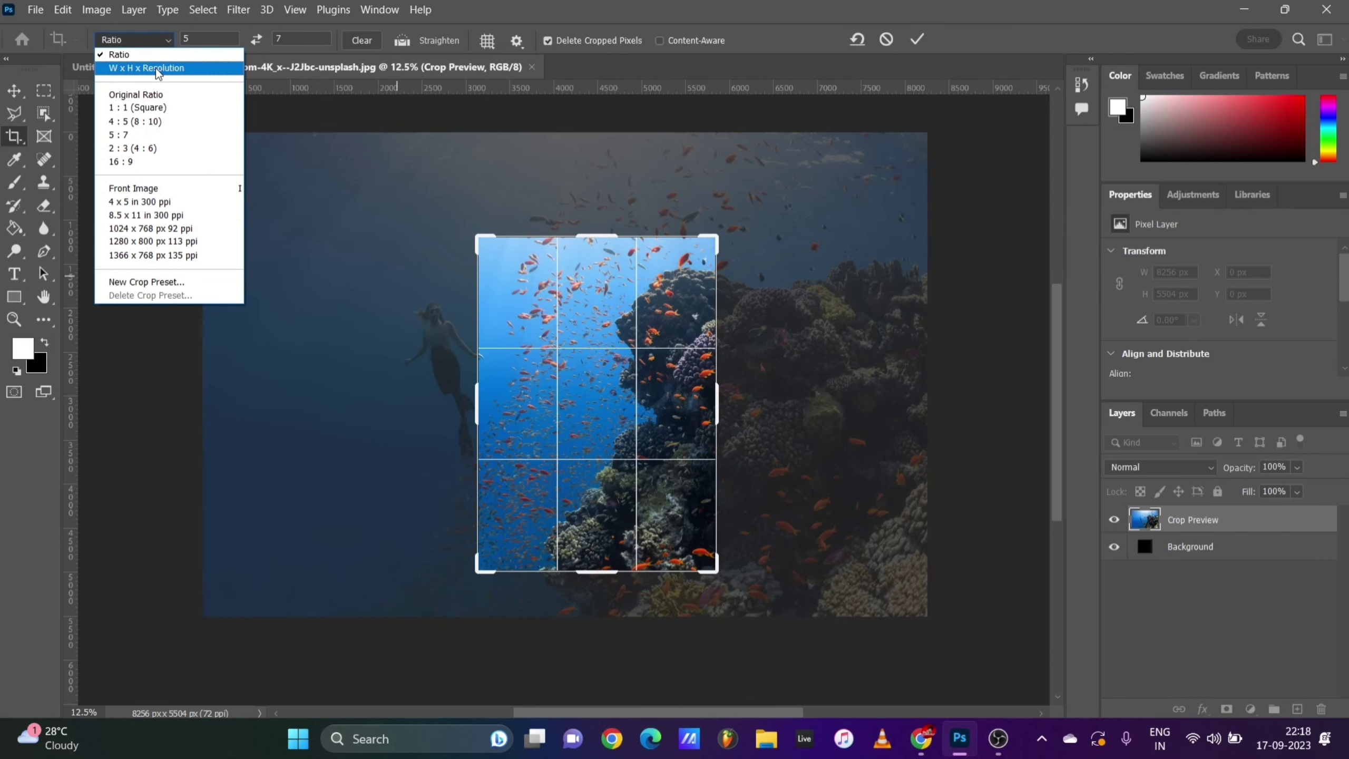
pyautogui.click(157, 73)
pyautogui.moveTo(476, 399); pyautogui.dragTo(338, 399)
pyautogui.moveTo(602, 235); pyautogui.dragTo(602, 204)
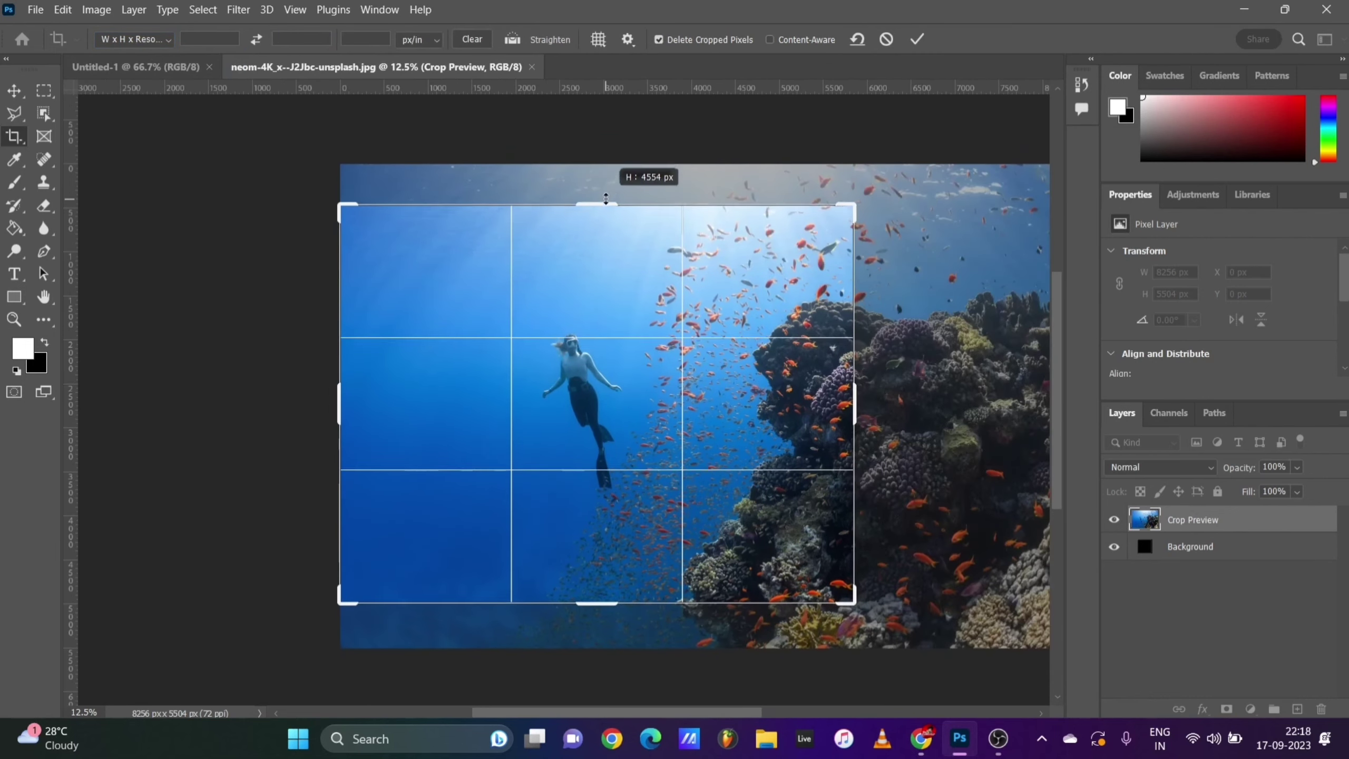
pyautogui.press('Return')
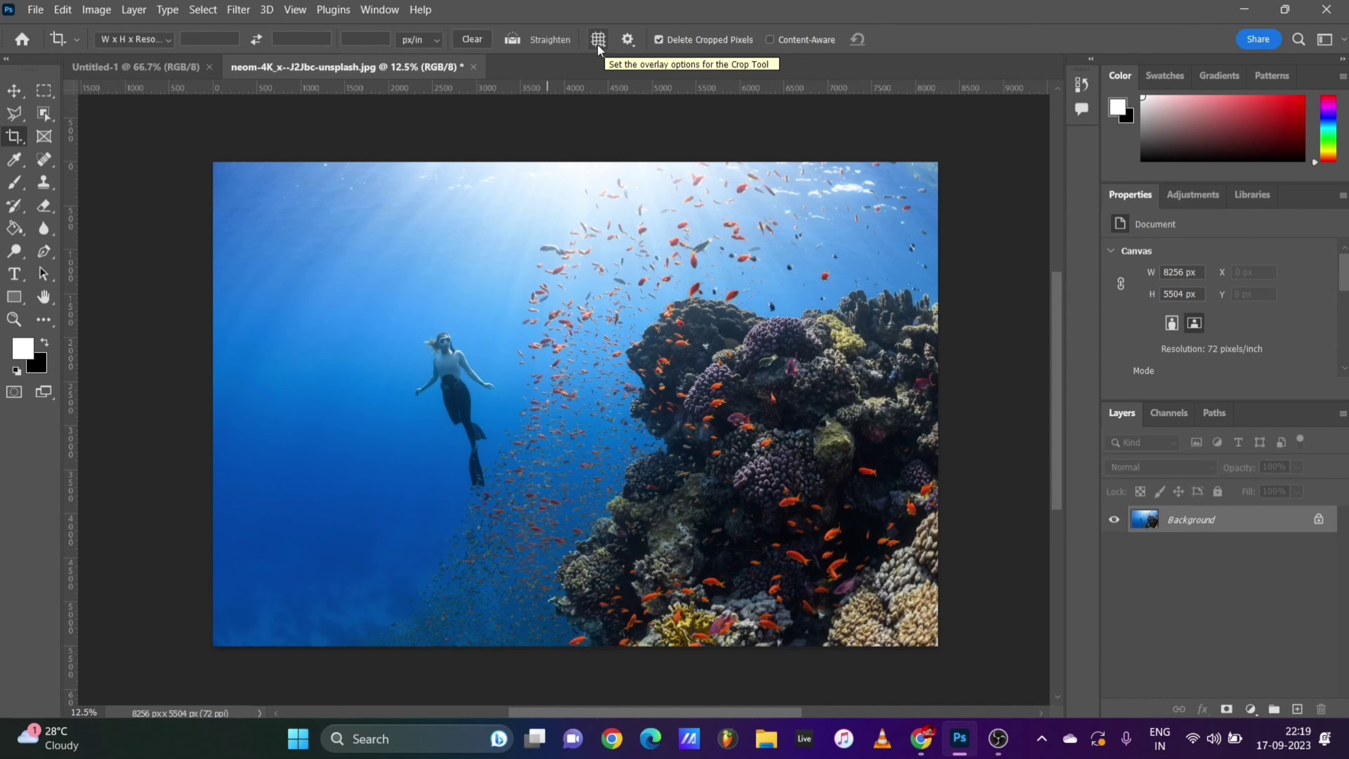
# Using the Rule of Thirds overlay, crop the photo to about 7808 x 4912 px with the diver on a grid intersection.
pyautogui.click(599, 46)
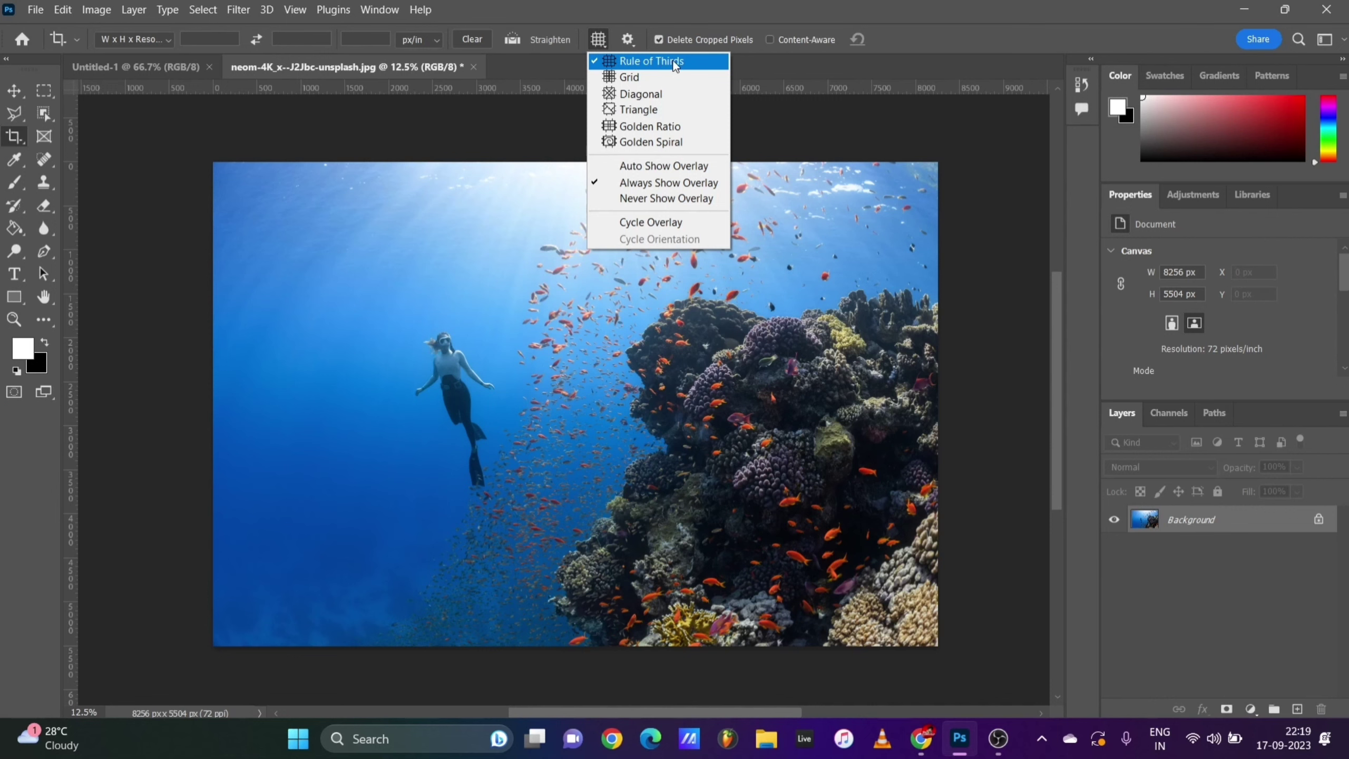
pyautogui.click(674, 62)
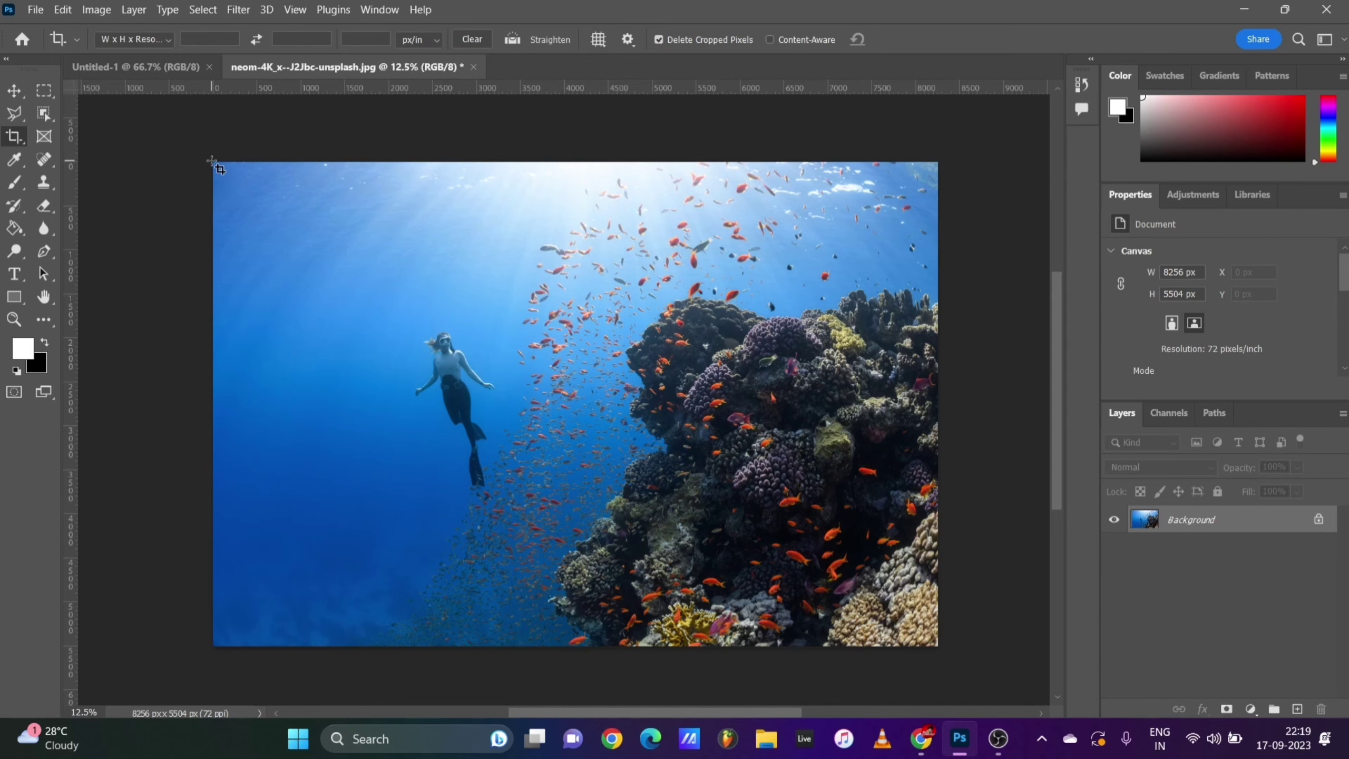
pyautogui.moveTo(212, 162); pyautogui.dragTo(937, 645)
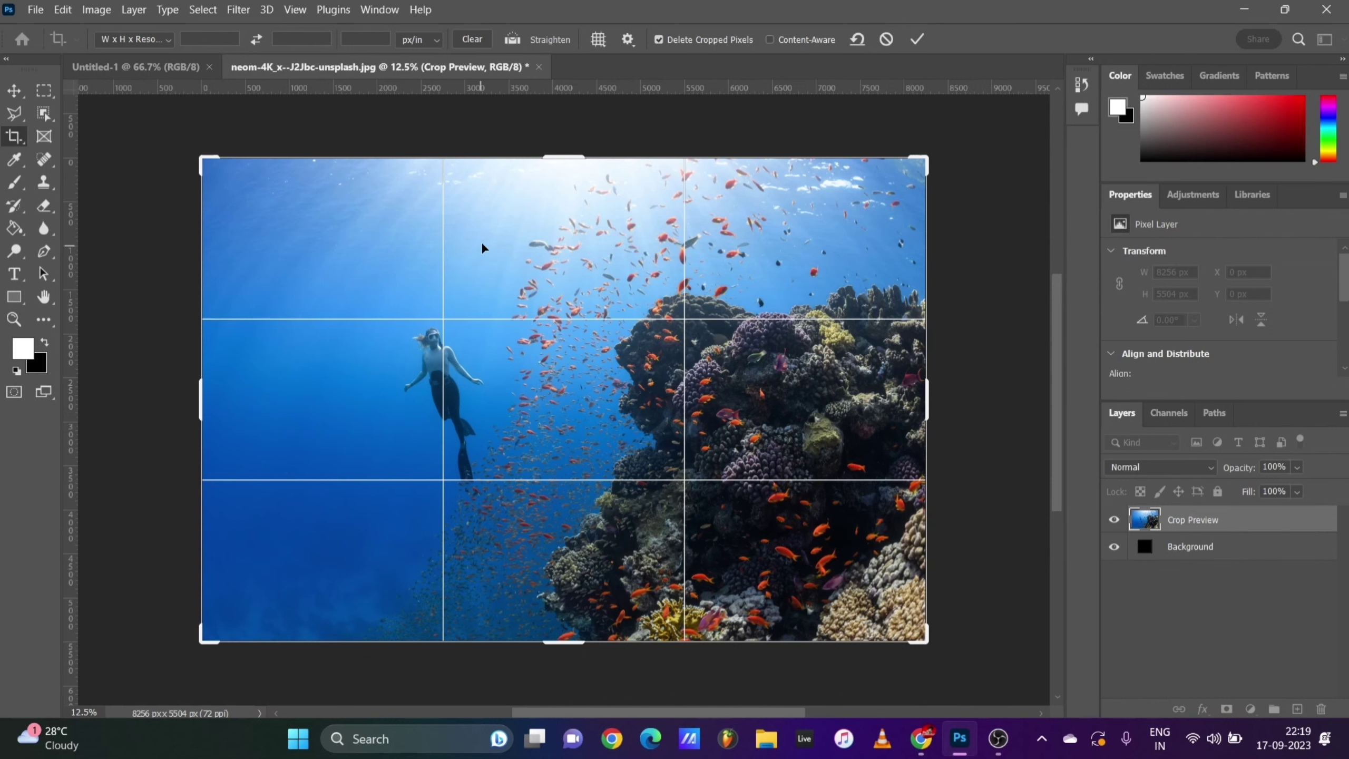
pyautogui.moveTo(571, 158); pyautogui.dragTo(571, 182)
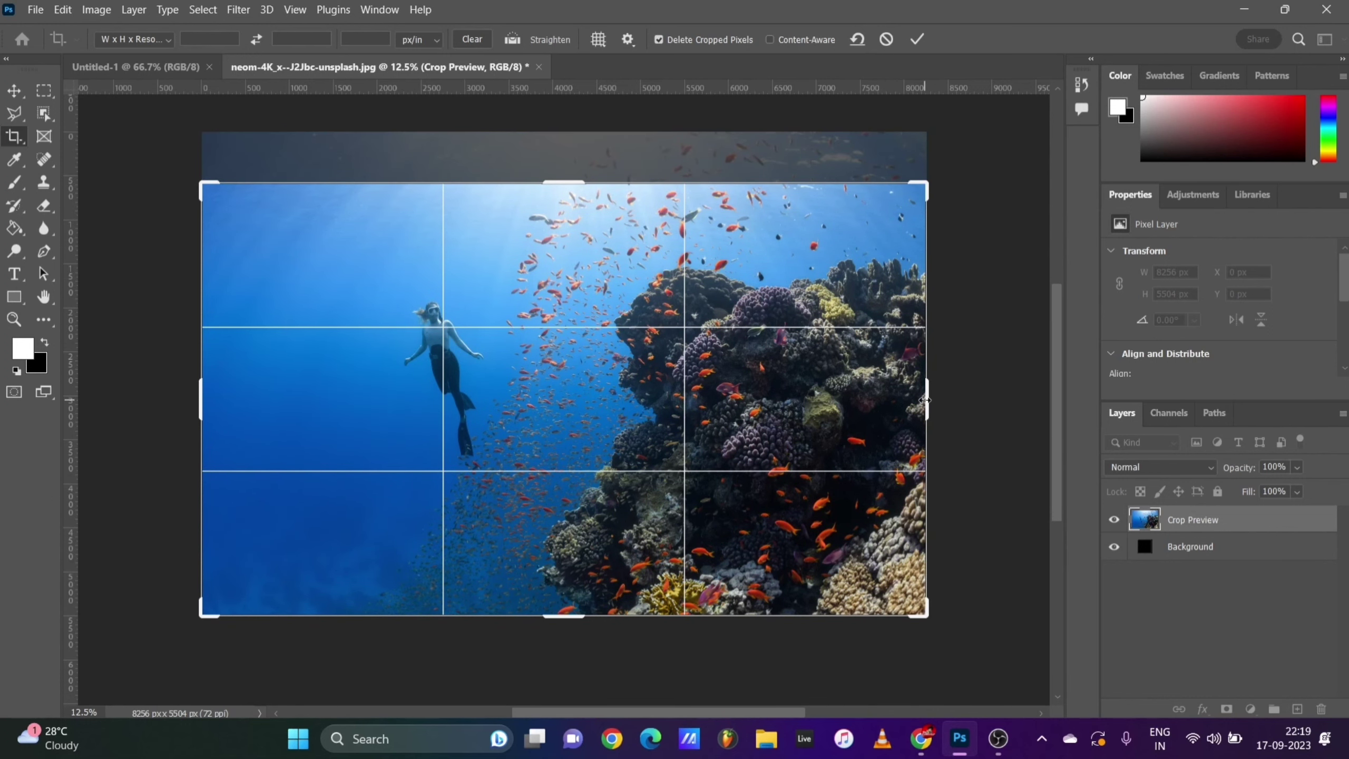
pyautogui.moveTo(926, 400); pyautogui.dragTo(896, 413)
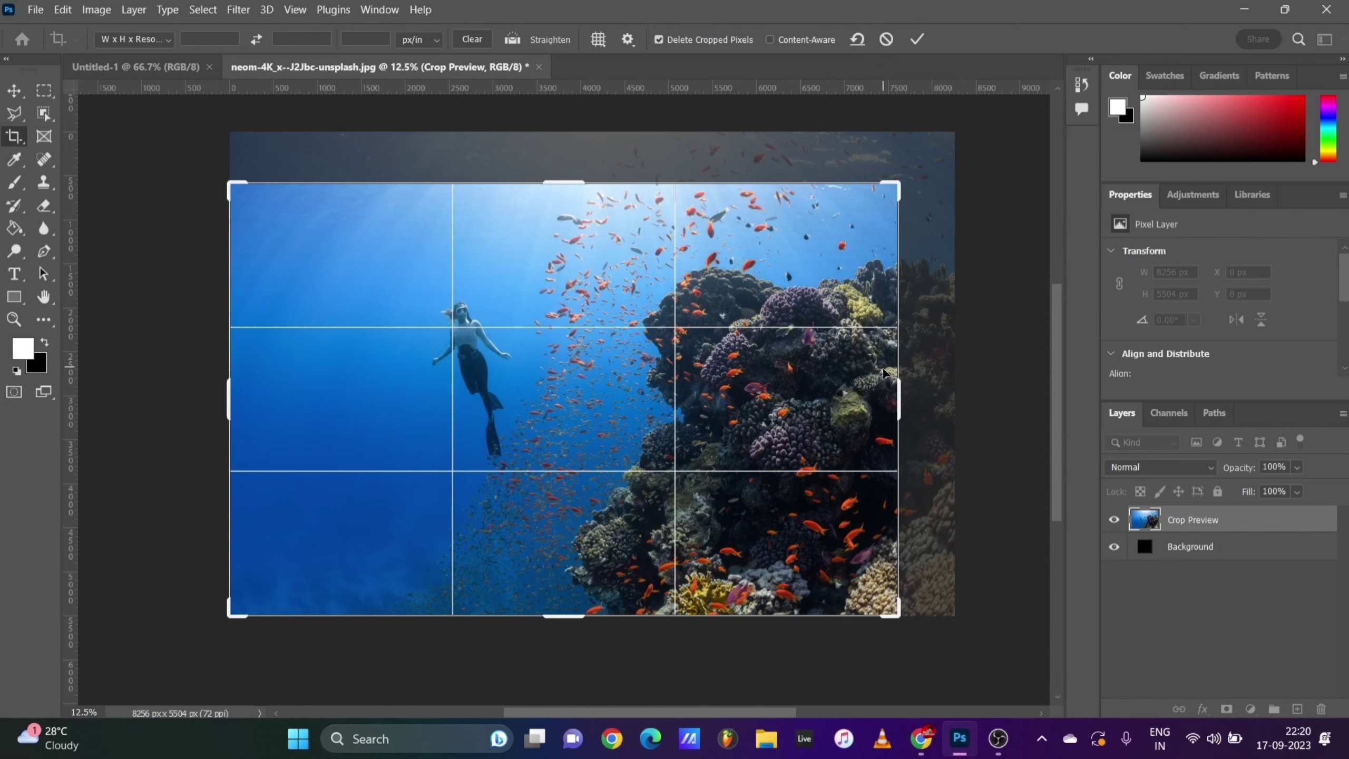
pyautogui.moveTo(900, 388); pyautogui.dragTo(910, 387)
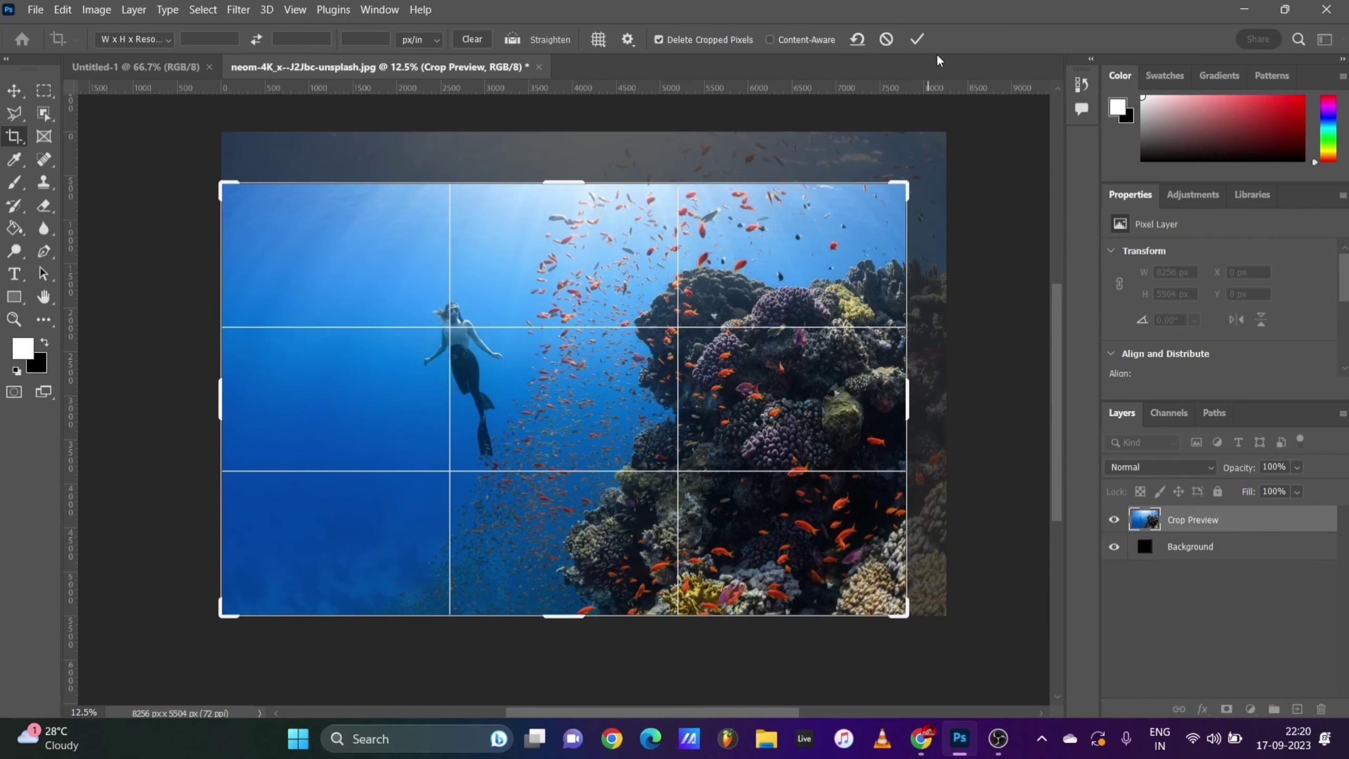
pyautogui.click(918, 39)
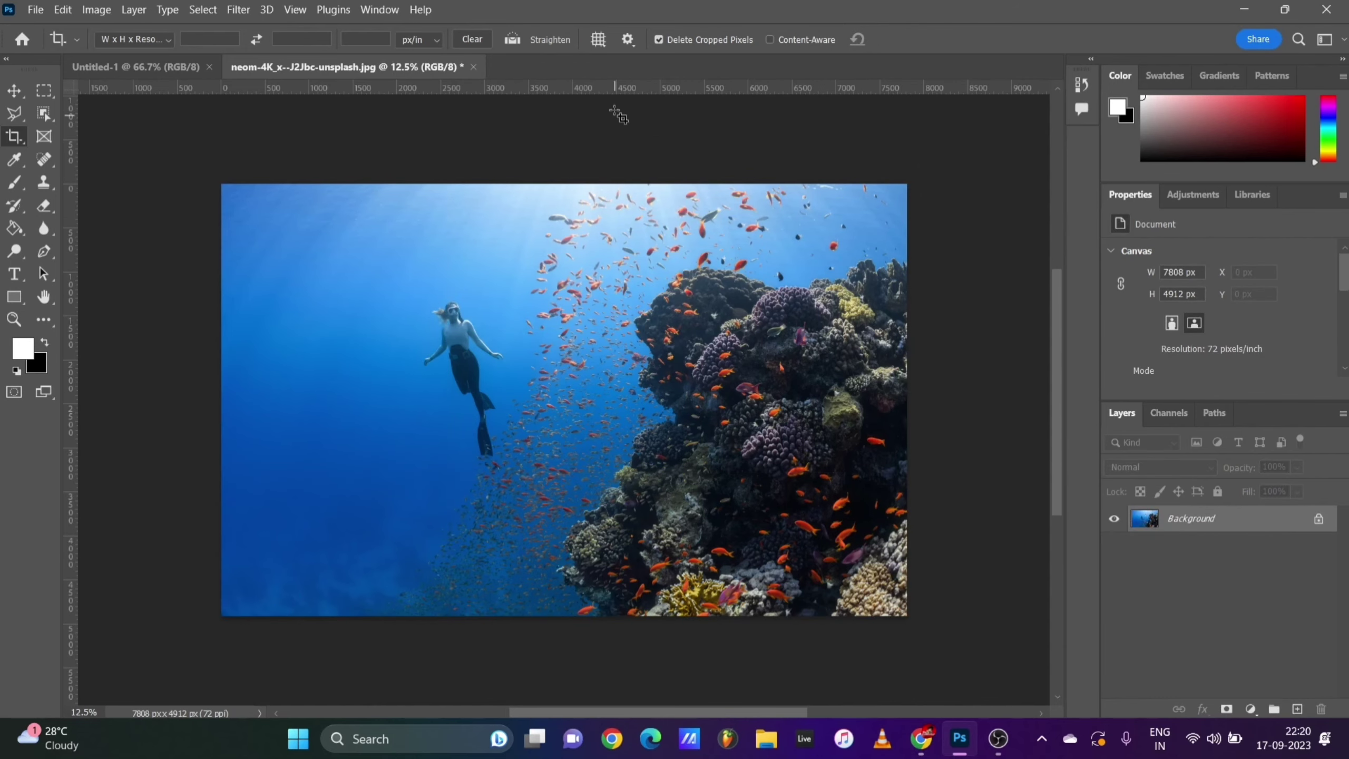
# Try the Golden Ratio crop overlay with a crop box over the whole underwater photo, and return the overlay to Rule of Thirds.
pyautogui.click(597, 40)
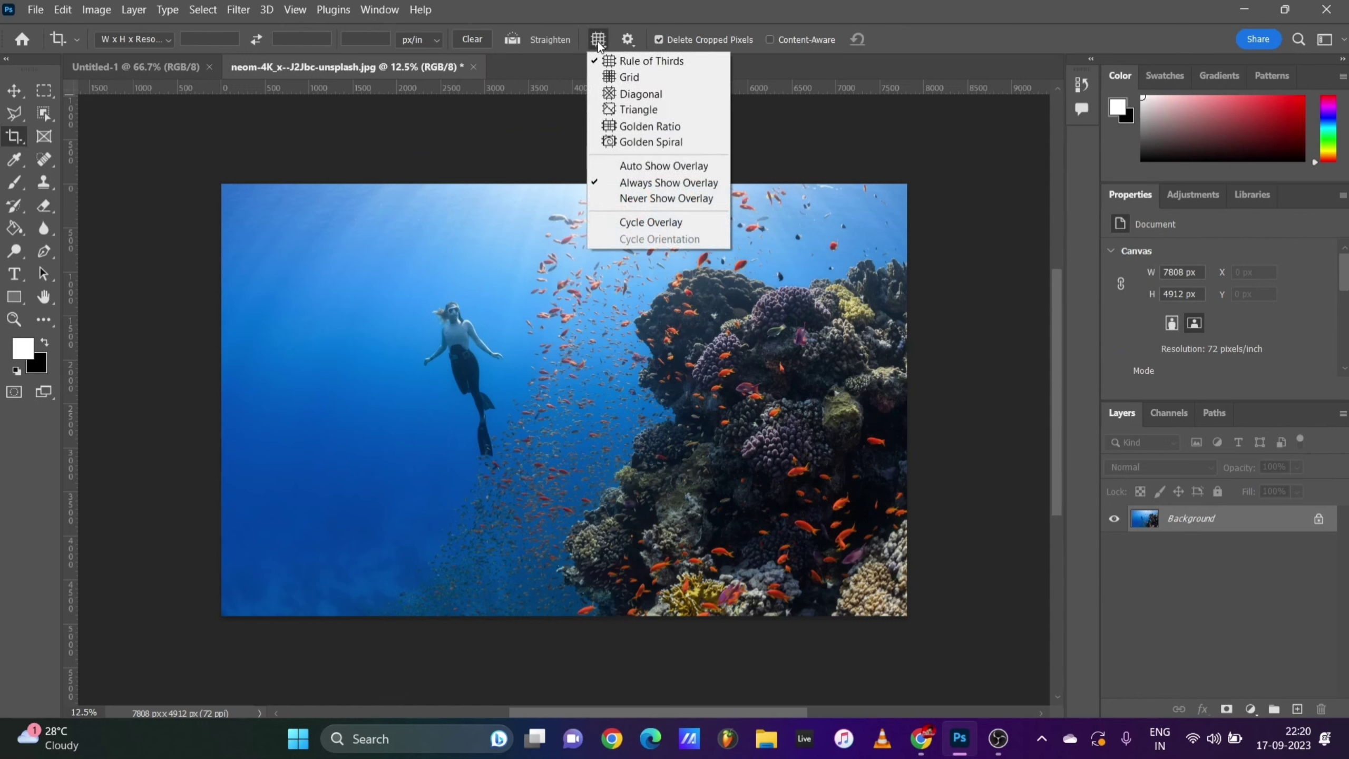
pyautogui.click(656, 128)
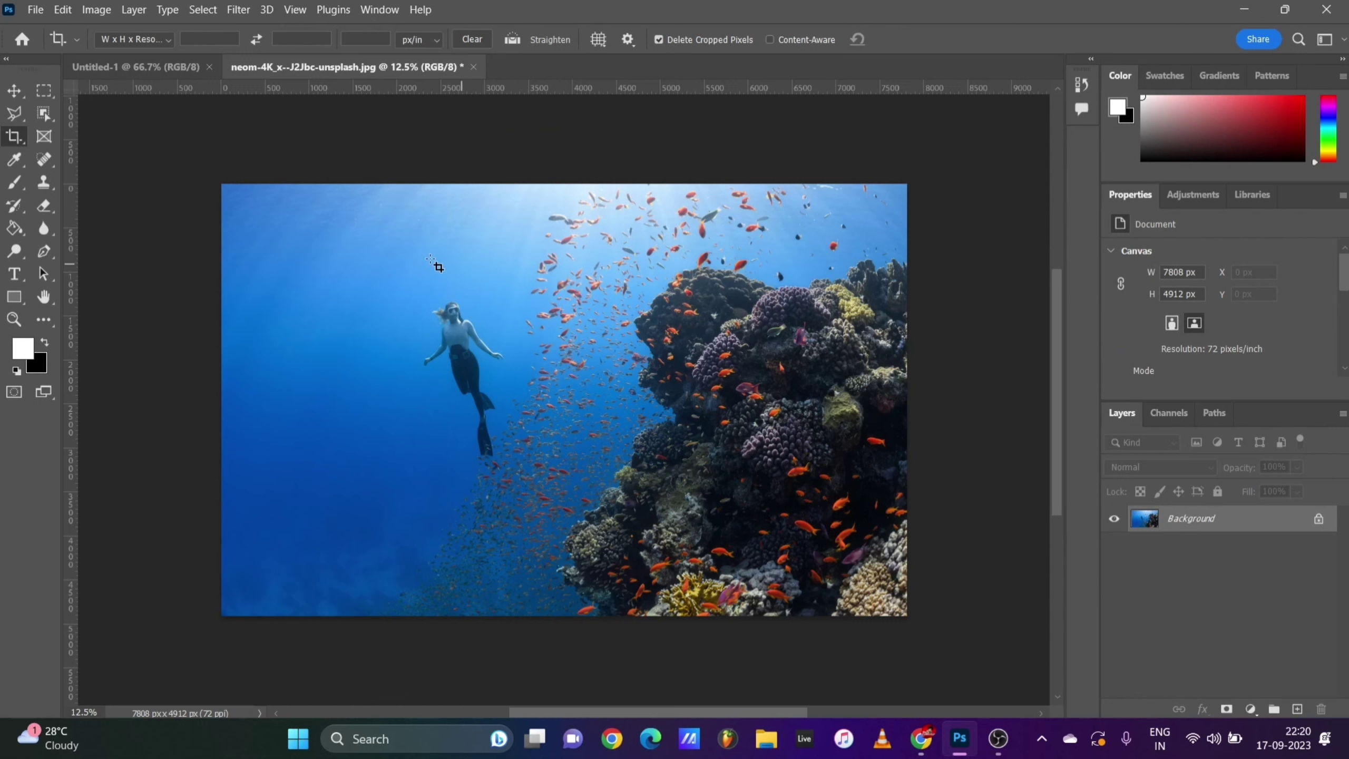
pyautogui.moveTo(219, 181); pyautogui.dragTo(941, 623)
pyautogui.click(650, 287)
pyautogui.click(602, 42)
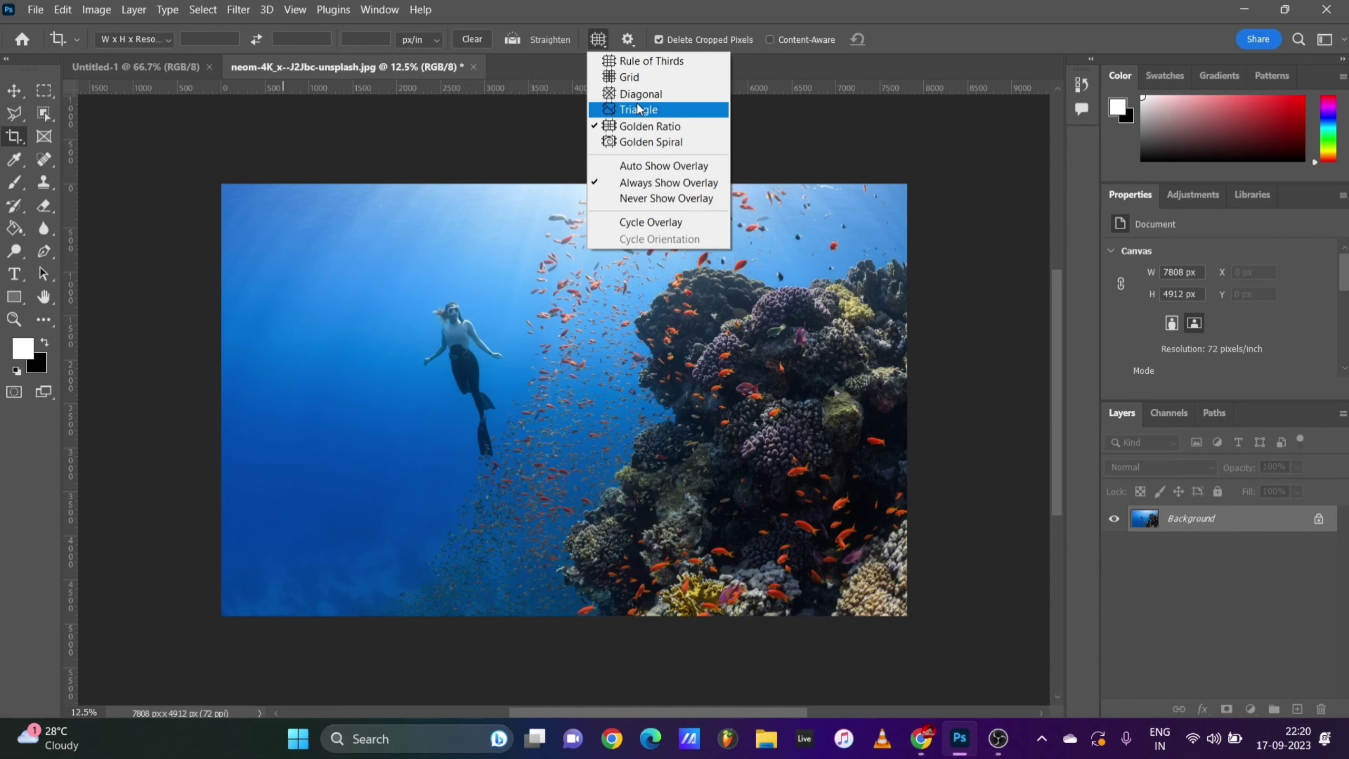
pyautogui.click(652, 61)
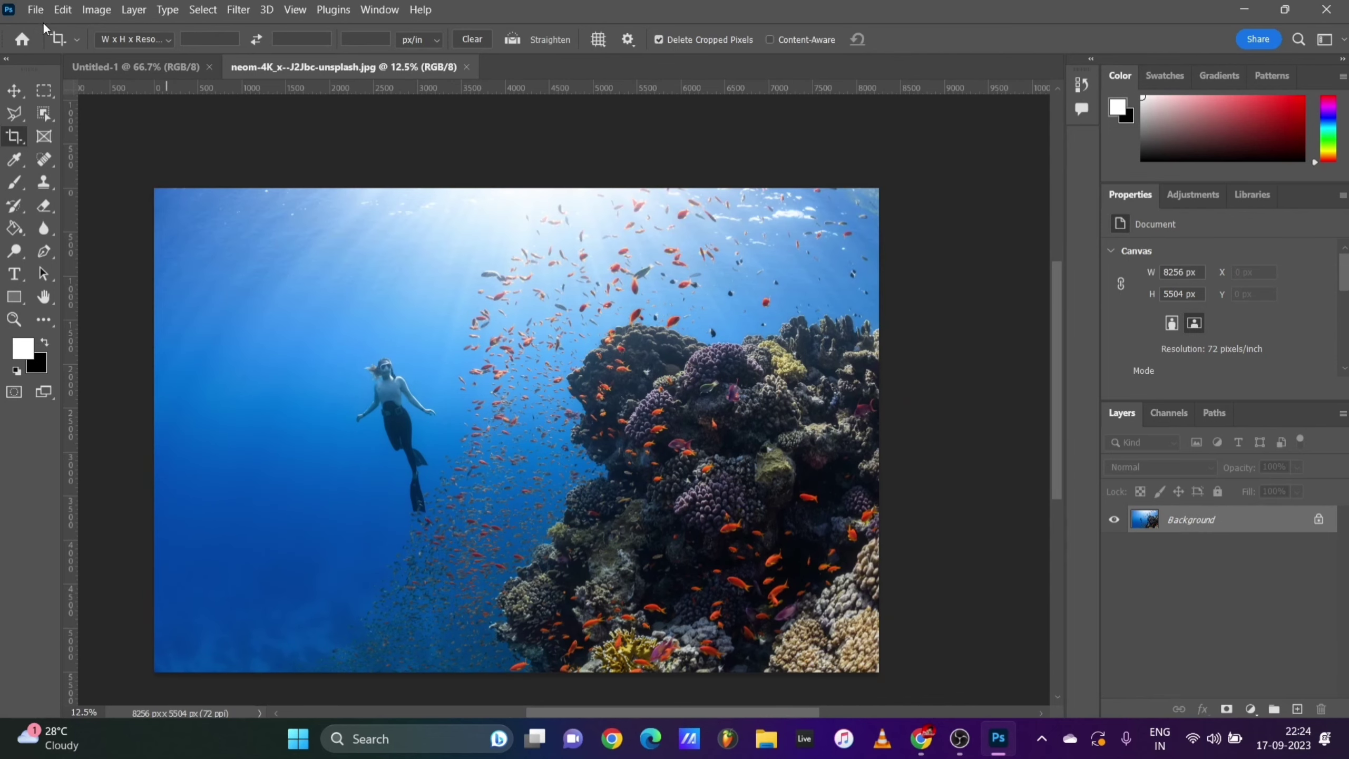
# Open the landscape photo 062755qafafgtzjbivdcv0 from the Downloads folder.
pyautogui.click(35, 10)
pyautogui.click(61, 38)
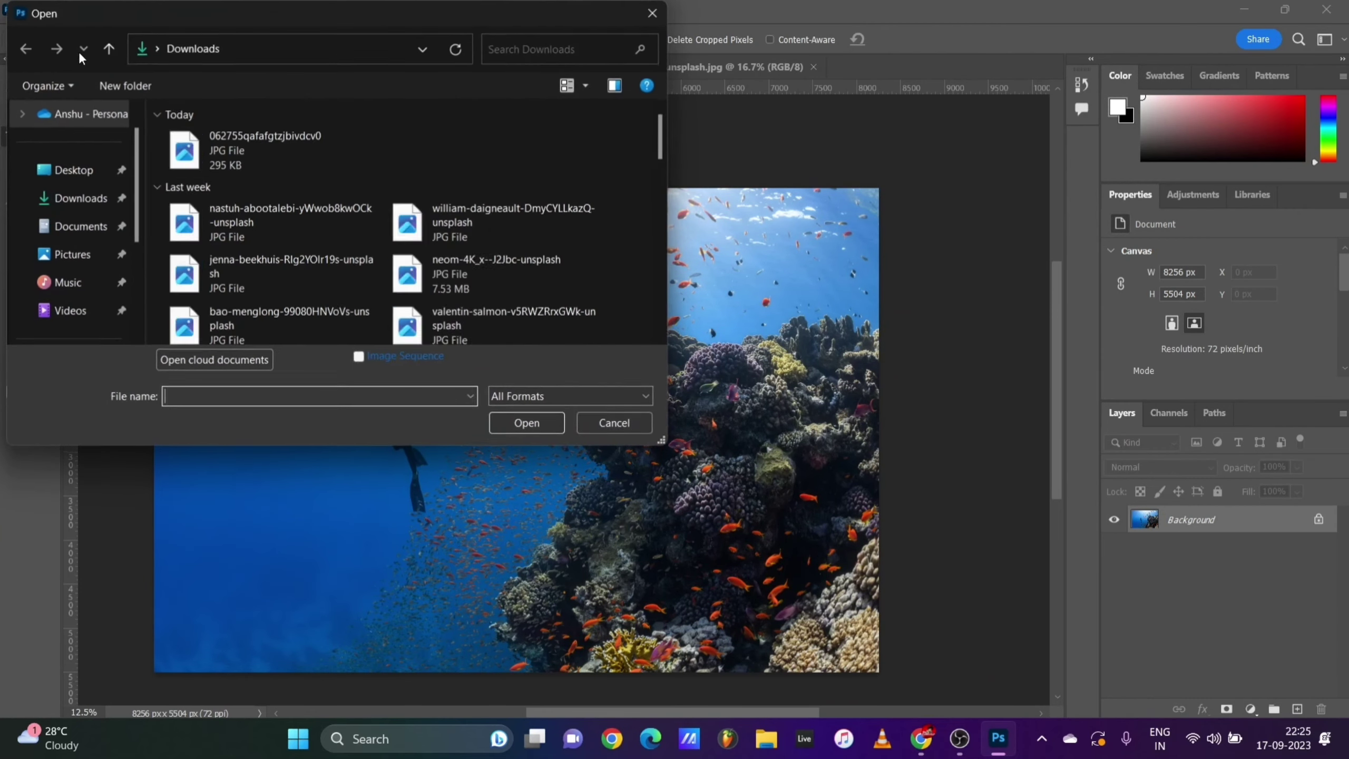
pyautogui.click(227, 151)
pyautogui.click(528, 423)
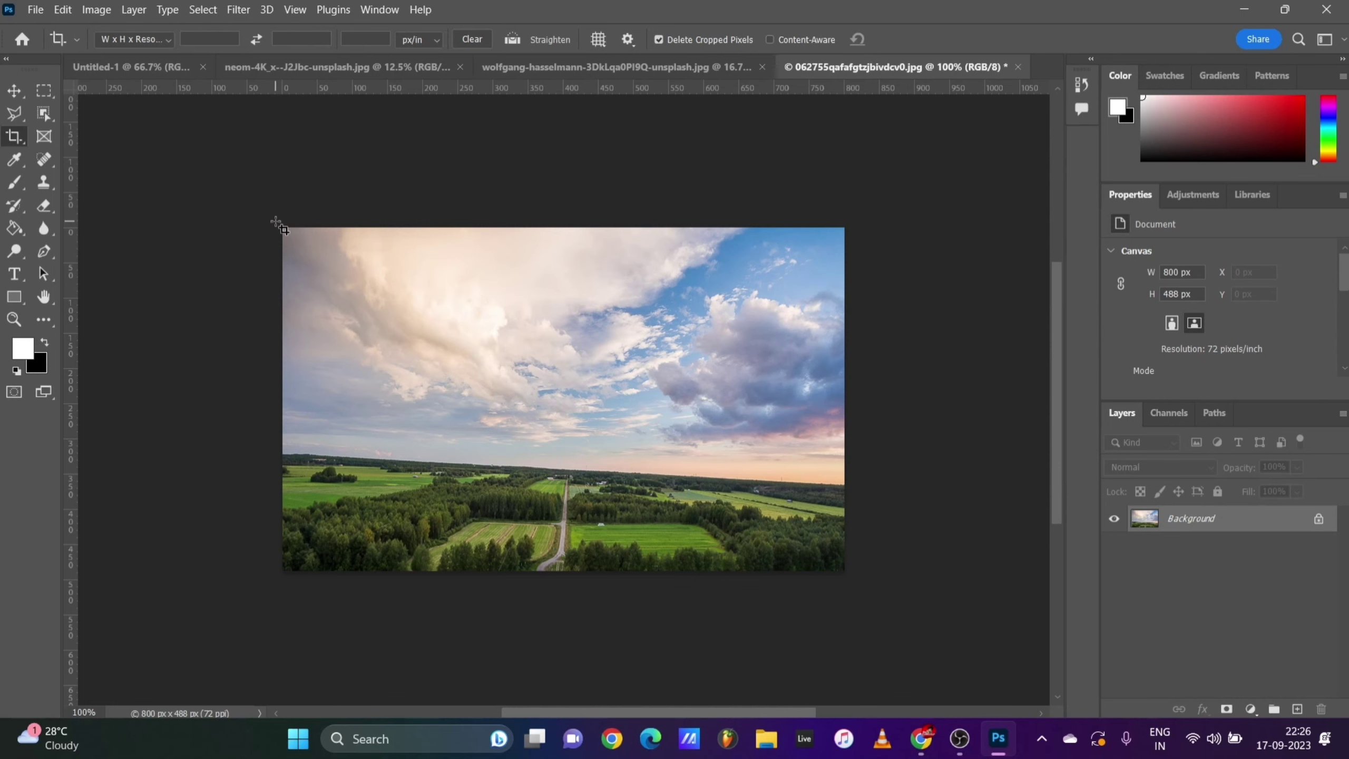
# Frame the whole landscape photo with the crop box to check its horizon against the Rule of Thirds grid, and commit the full-size crop.
pyautogui.moveTo(277, 219); pyautogui.dragTo(911, 574)
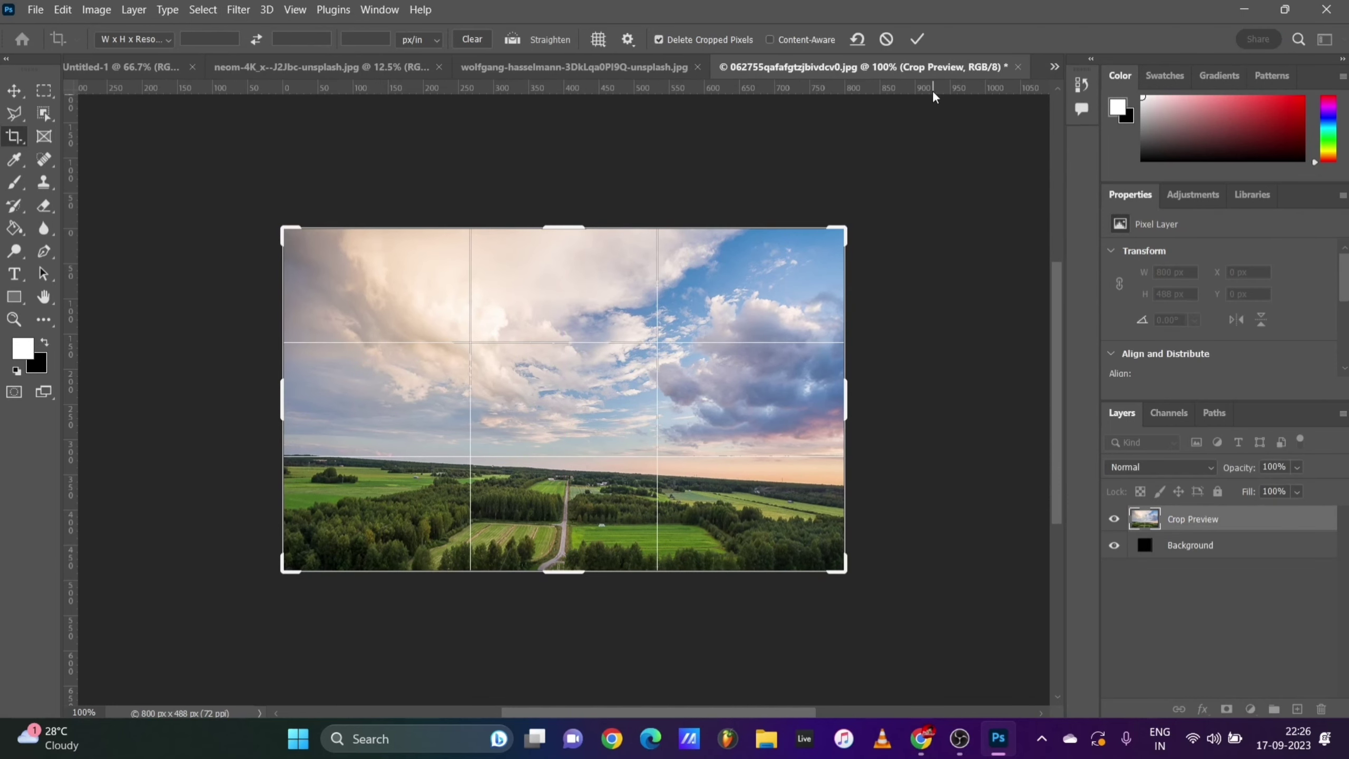
pyautogui.click(916, 39)
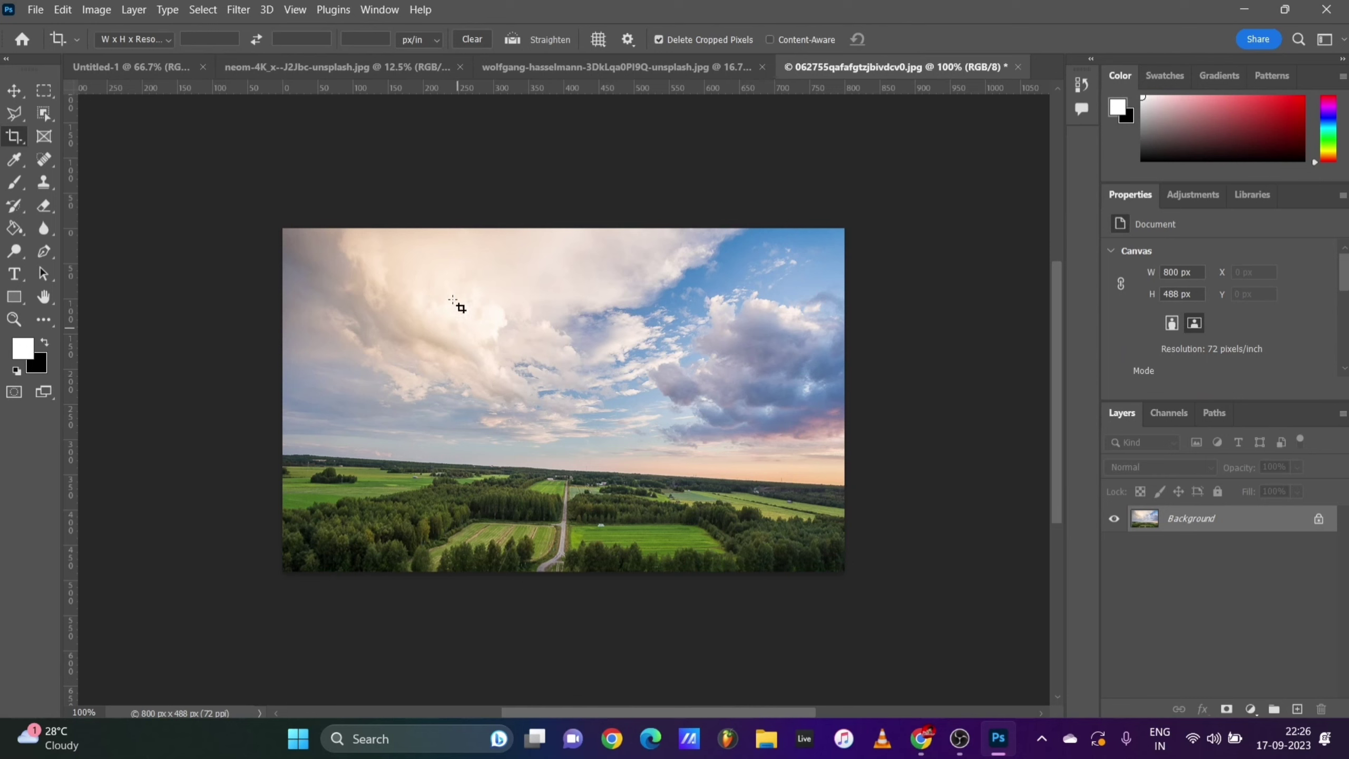
pyautogui.click(534, 409)
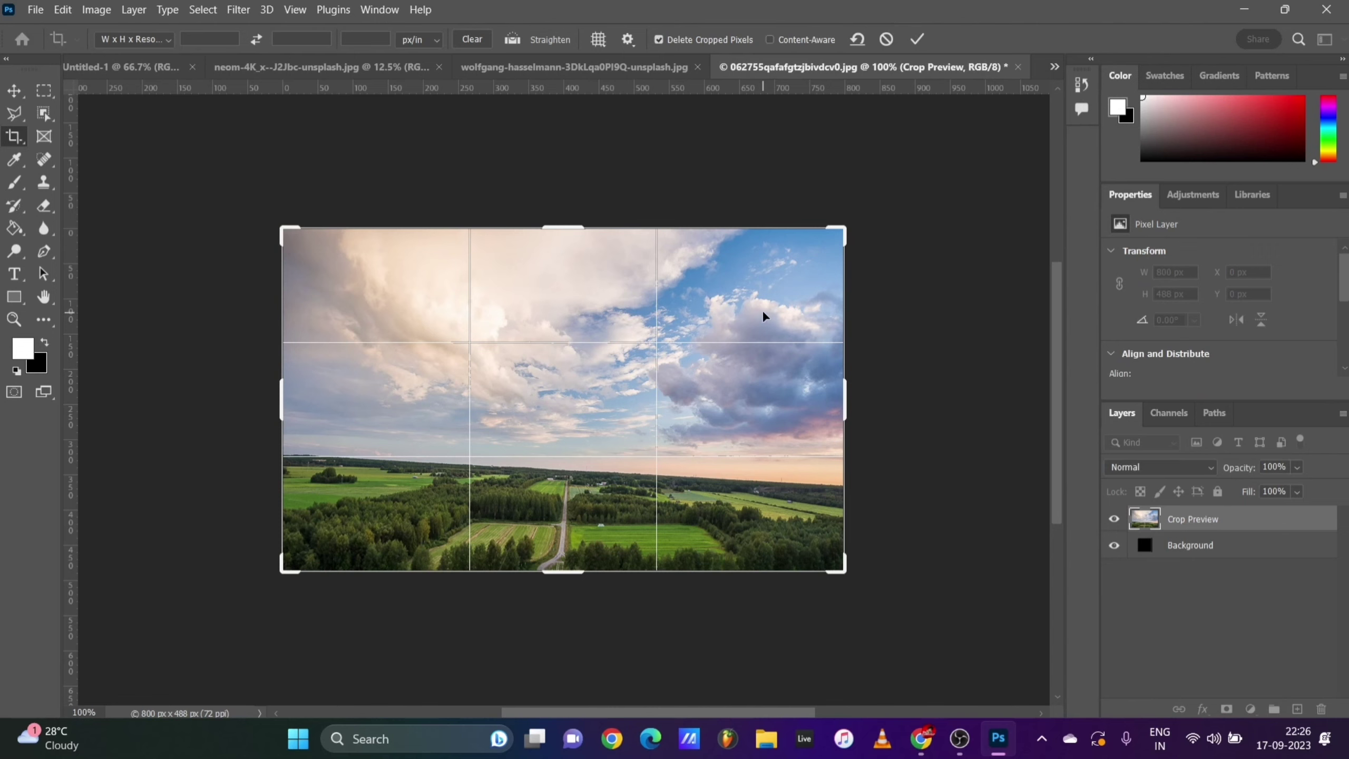
pyautogui.click(923, 40)
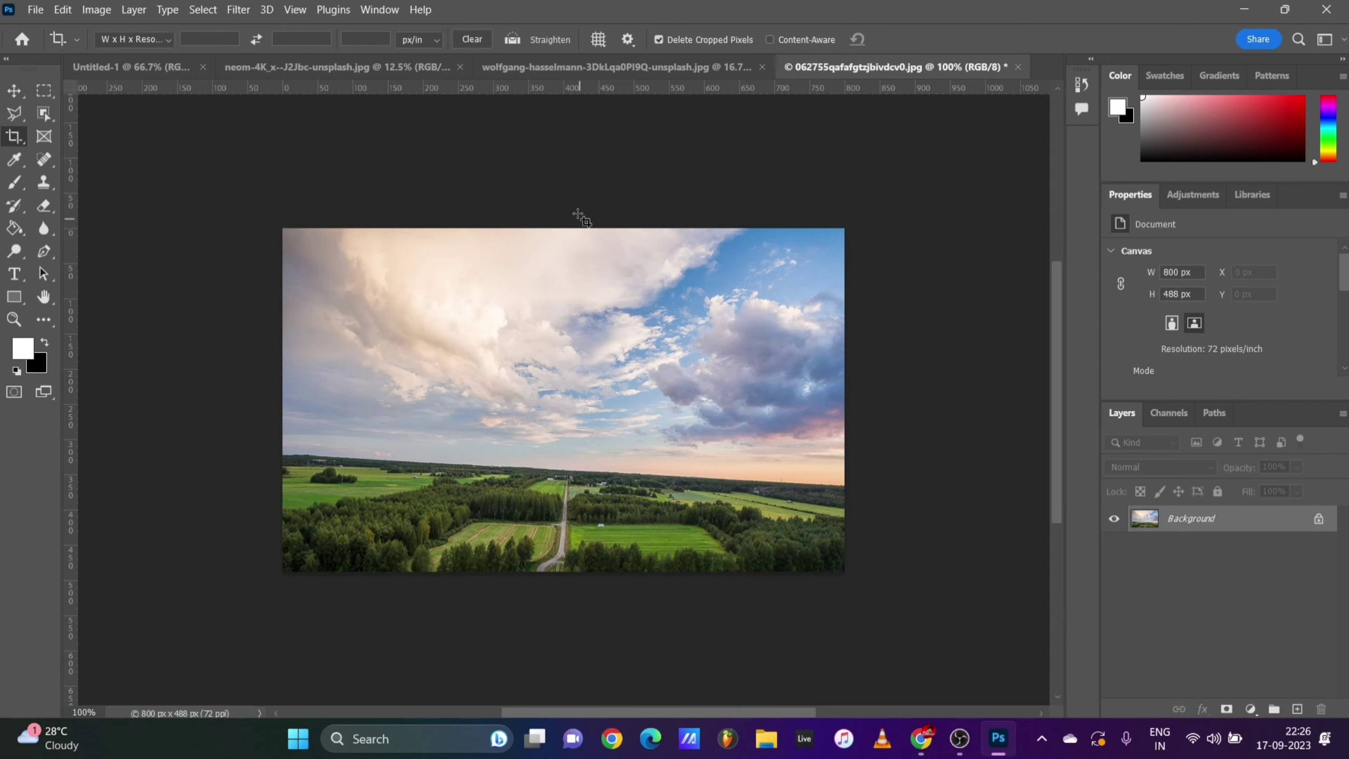
# Straighten the landscape photo by about 3.2° with a line along its tilted horizon, and apply the crop.
pyautogui.click(511, 40)
pyautogui.moveTo(281, 454); pyautogui.dragTo(835, 487)
pyautogui.moveTo(848, 486); pyautogui.dragTo(851, 486)
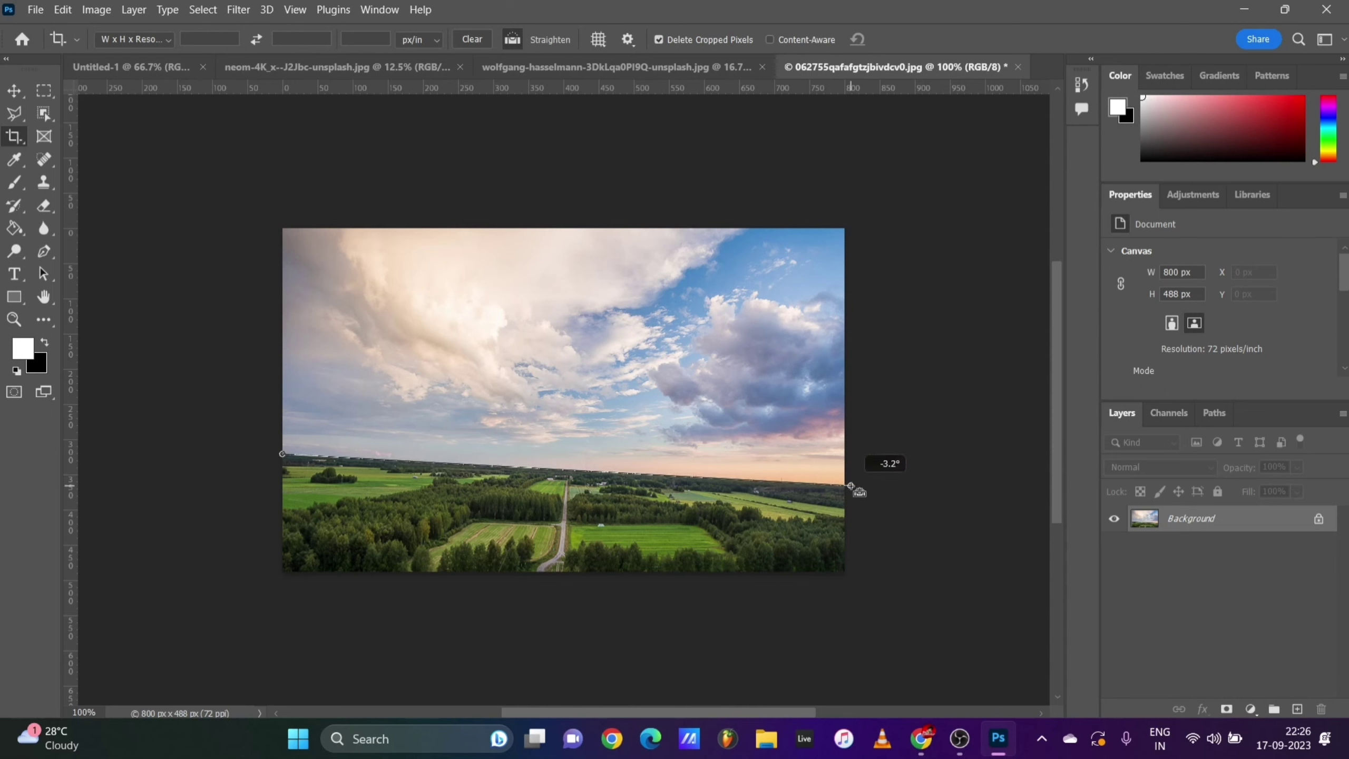
pyautogui.moveTo(851, 486); pyautogui.dragTo(852, 486)
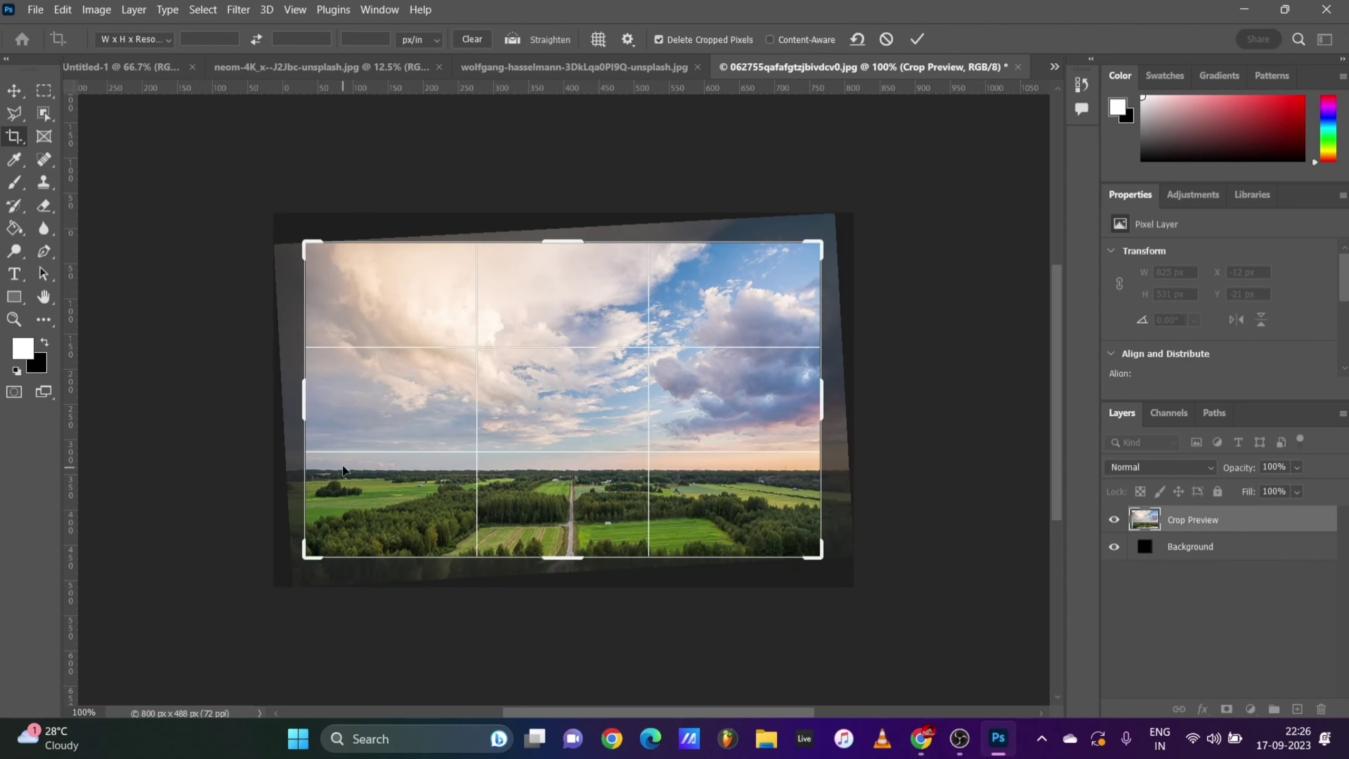
pyautogui.click(916, 40)
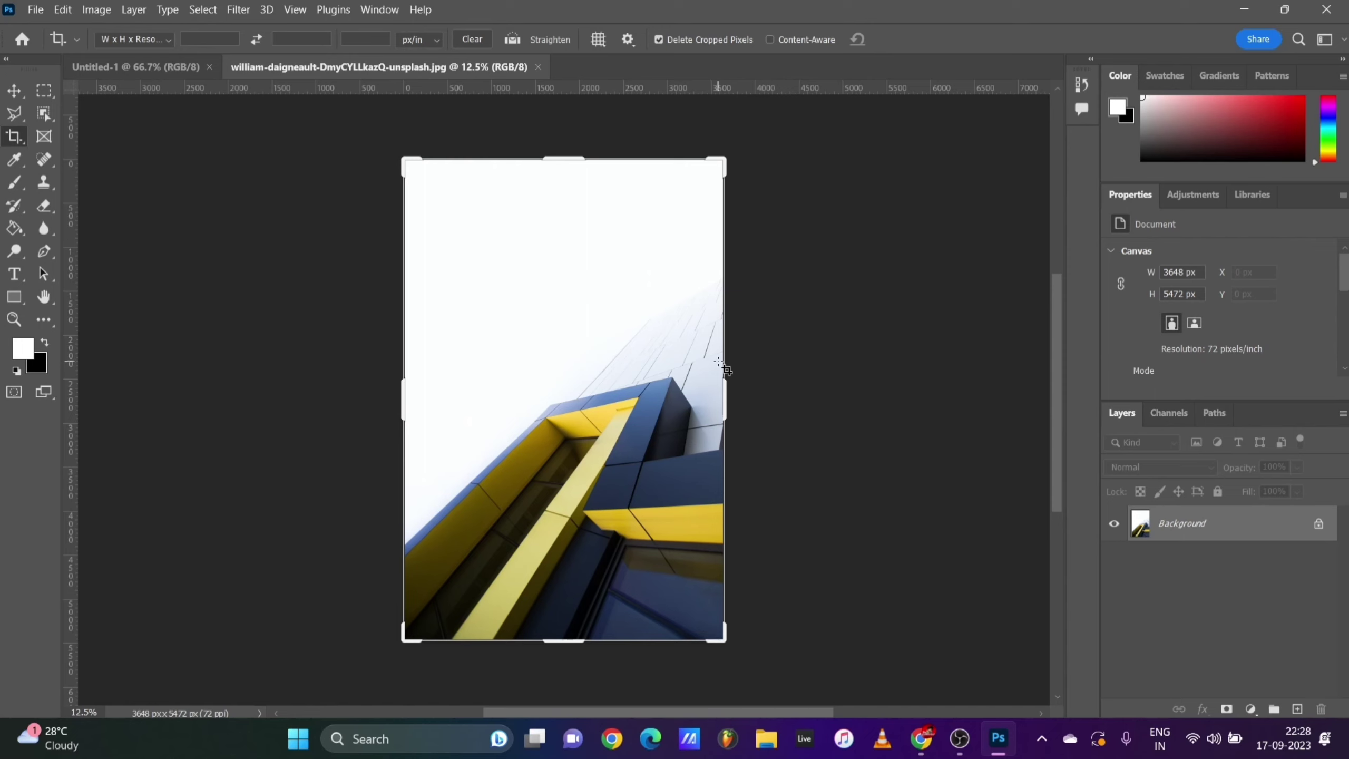
# Perspective-crop the building photo with four corners around the yellow and blue facade, the last one just below the photo's lower edge.
pyautogui.click(775, 224)
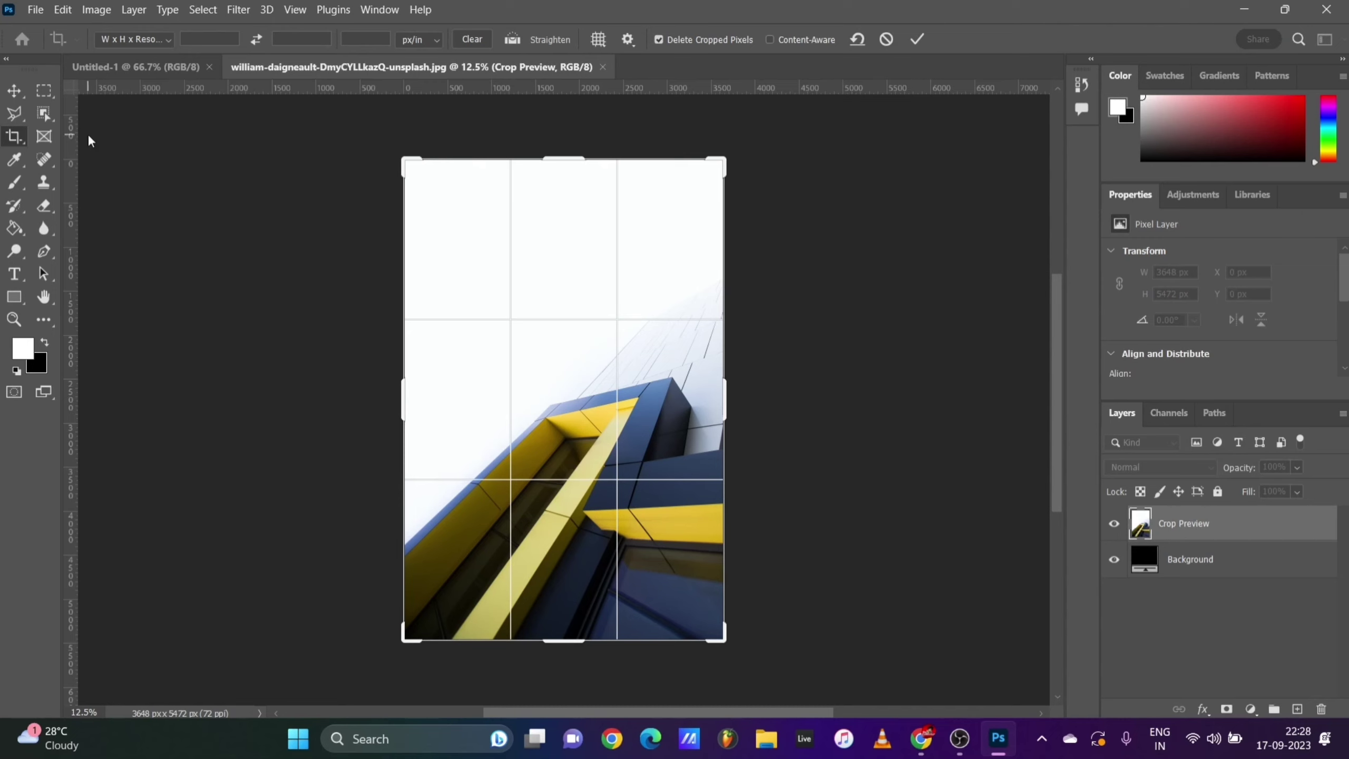
pyautogui.rightClick(17, 142)
pyautogui.click(91, 153)
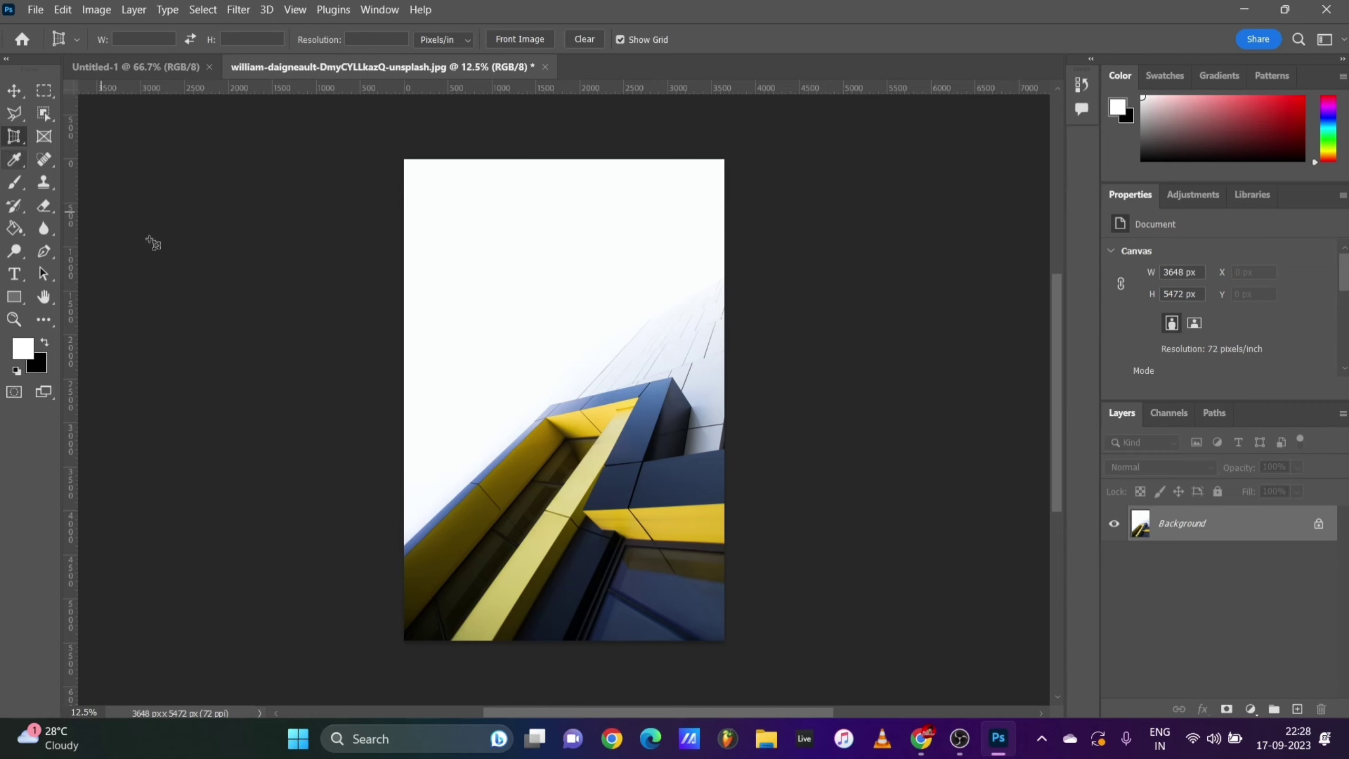
pyautogui.click(403, 545)
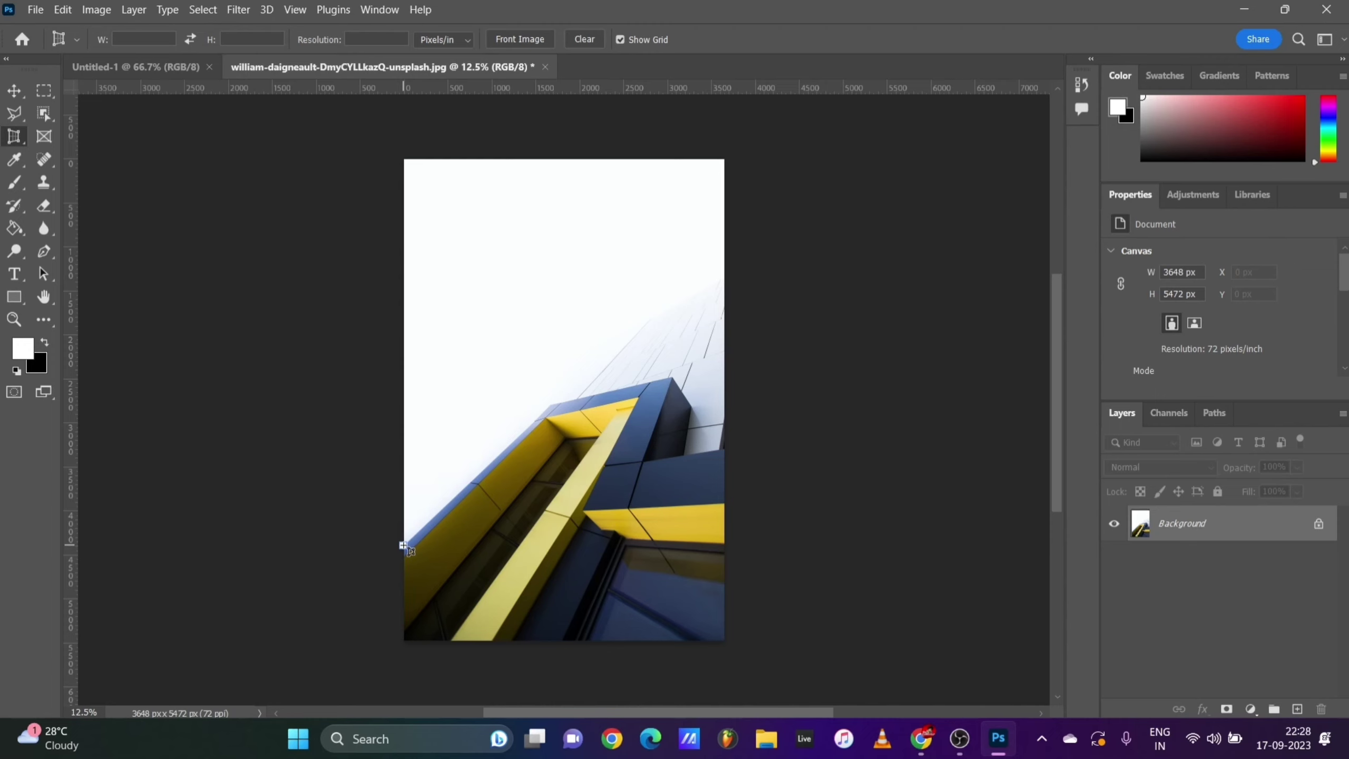
pyautogui.click(550, 402)
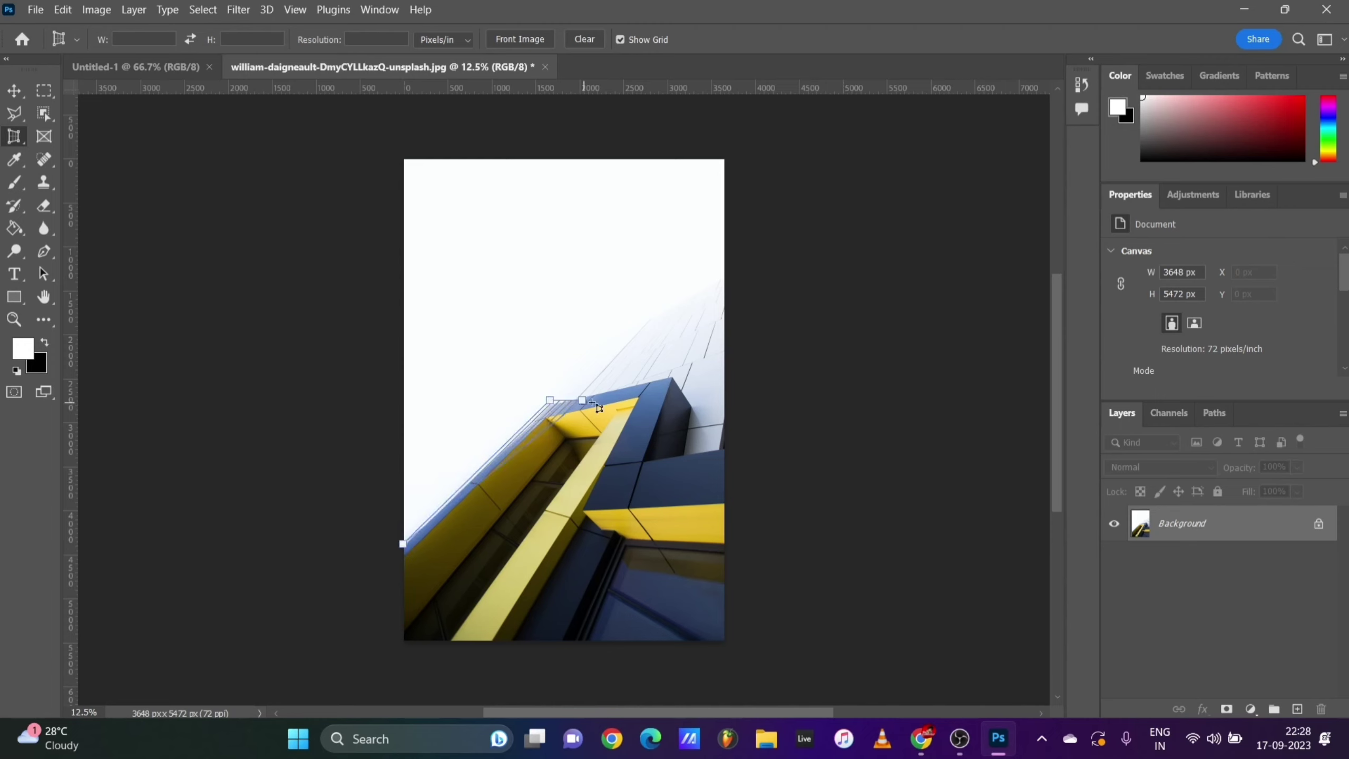
pyautogui.click(670, 378)
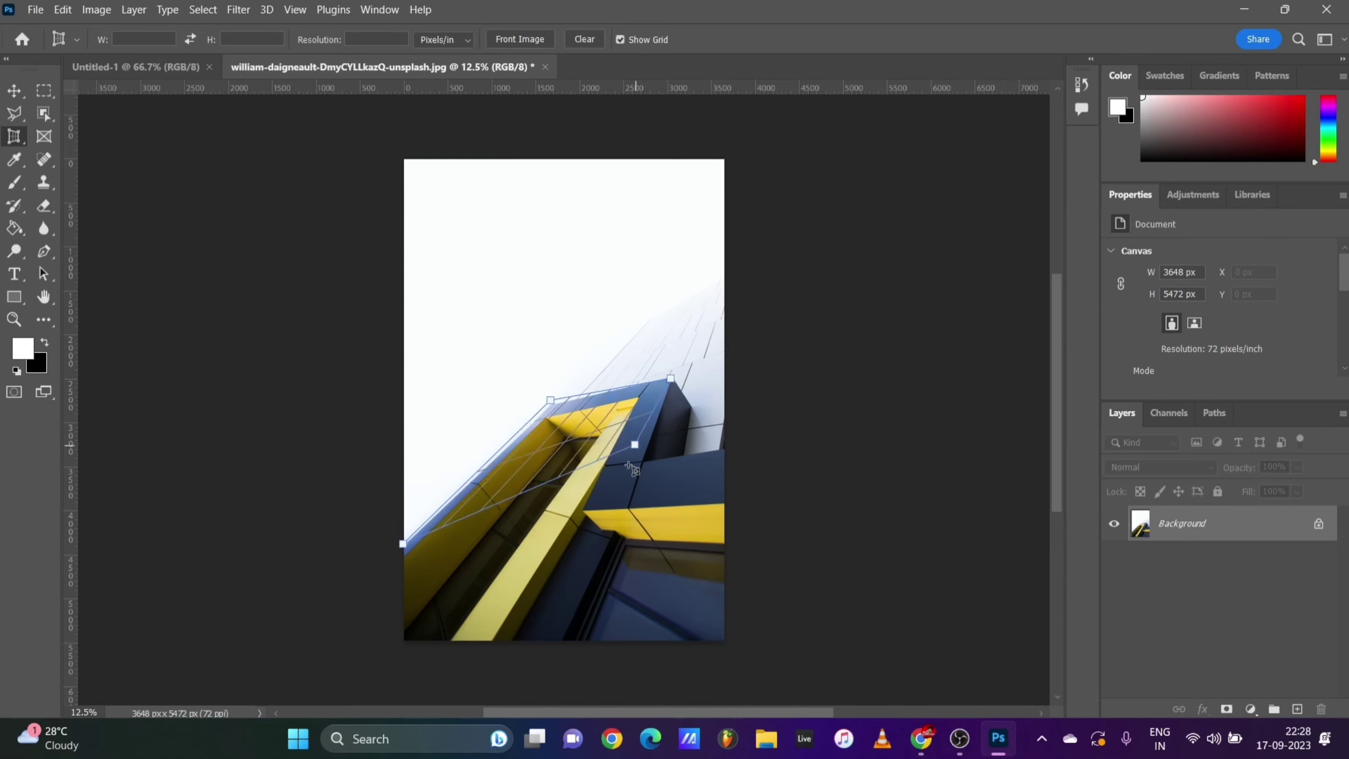
pyautogui.click(682, 639)
pyautogui.moveTo(682, 639); pyautogui.dragTo(569, 651)
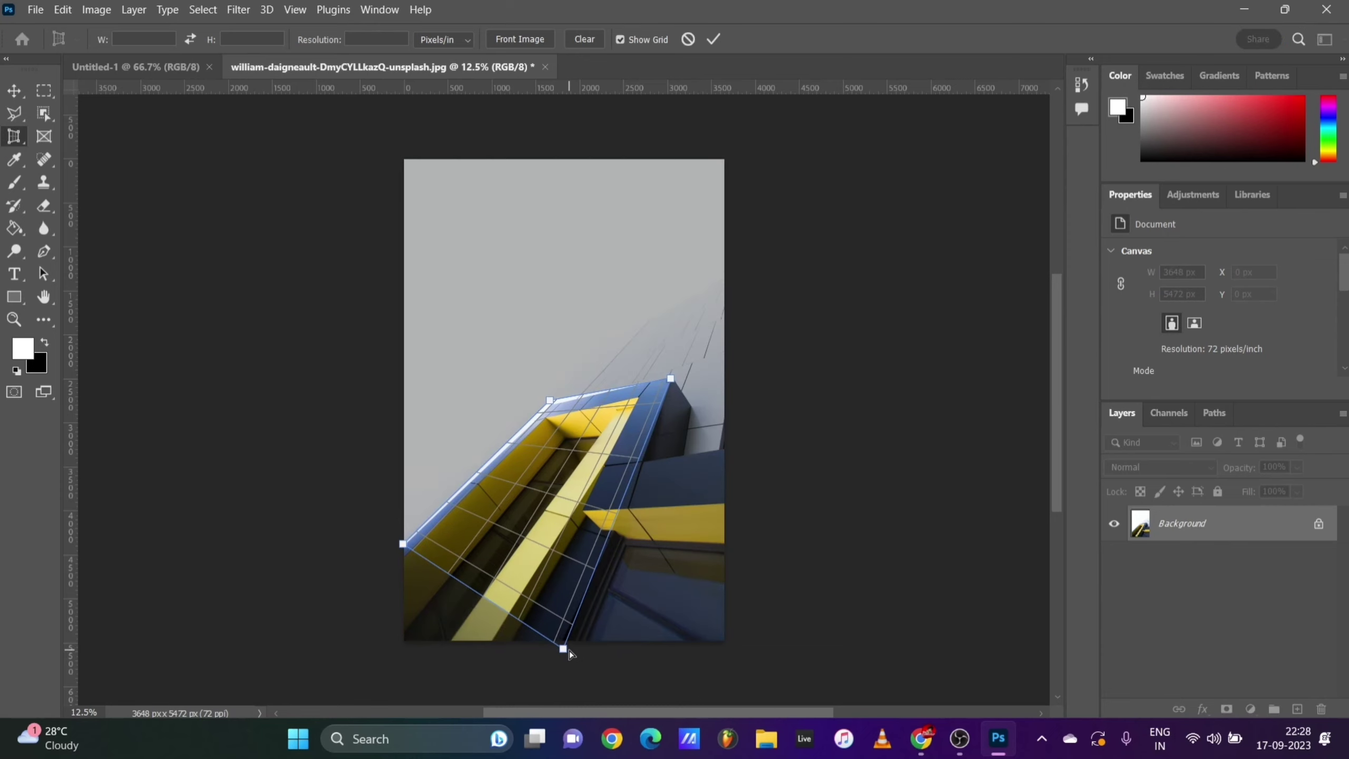
pyautogui.click(713, 42)
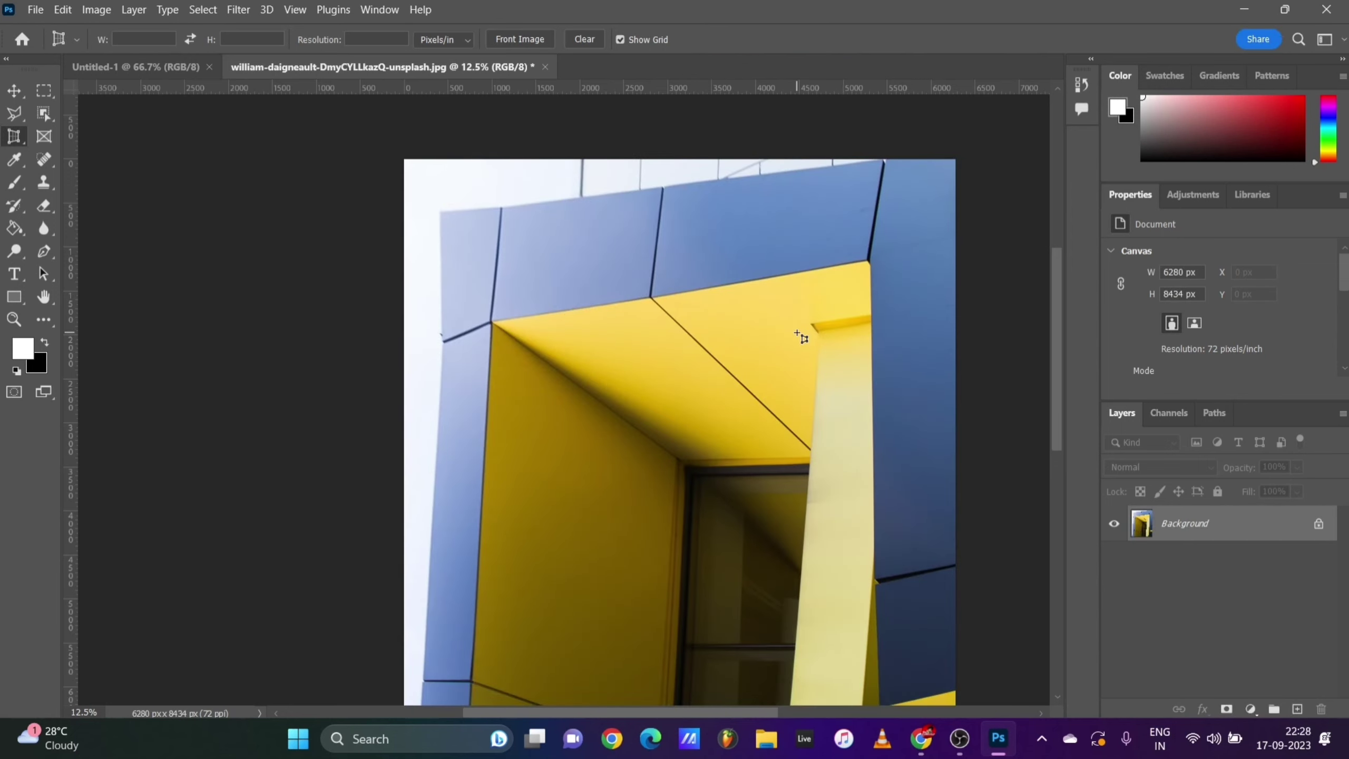
# Inspect the whole perspective-corrected facade and switch back to the standard Crop tool.
pyautogui.scroll(-3, 799, 332)
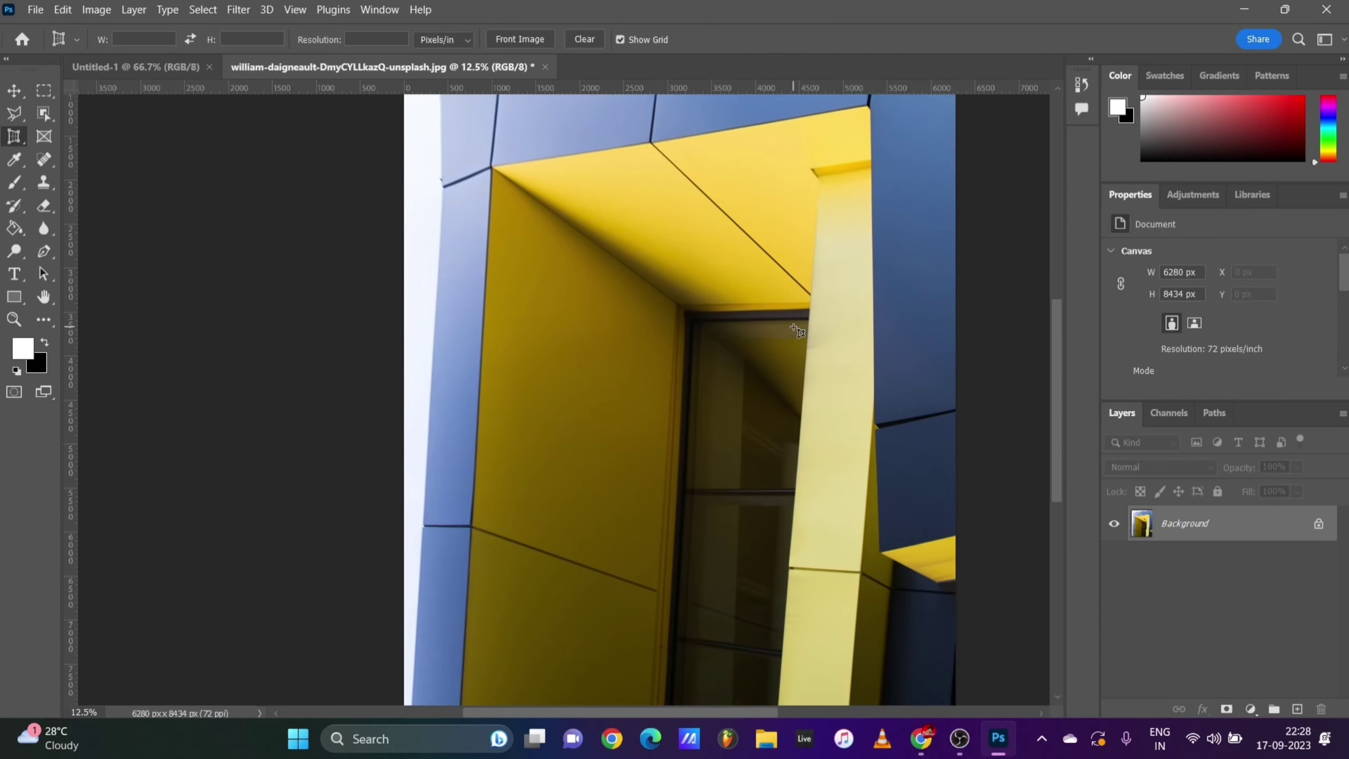
pyautogui.scroll(-3, 799, 333)
pyautogui.scroll(2, 799, 333)
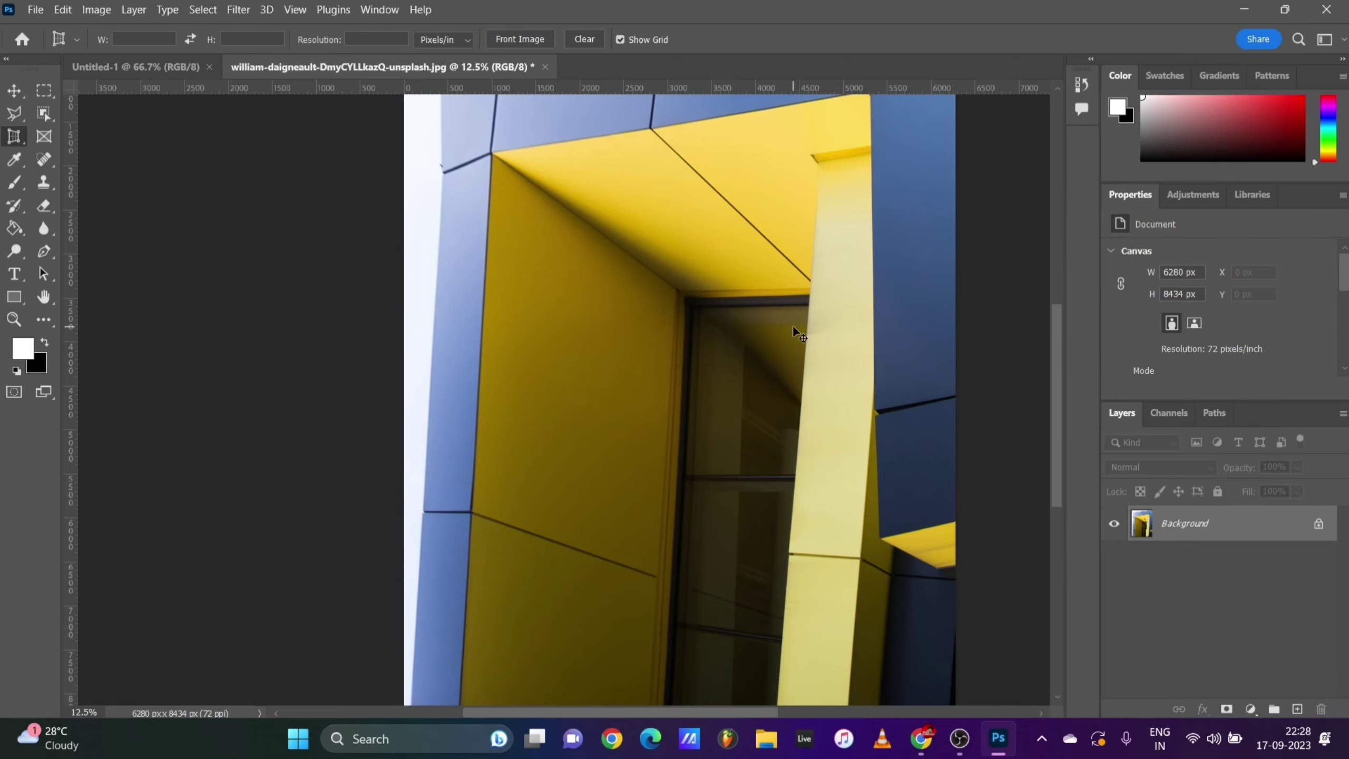
pyautogui.scroll(-1, 792, 326)
pyautogui.scroll(1, 749, 412)
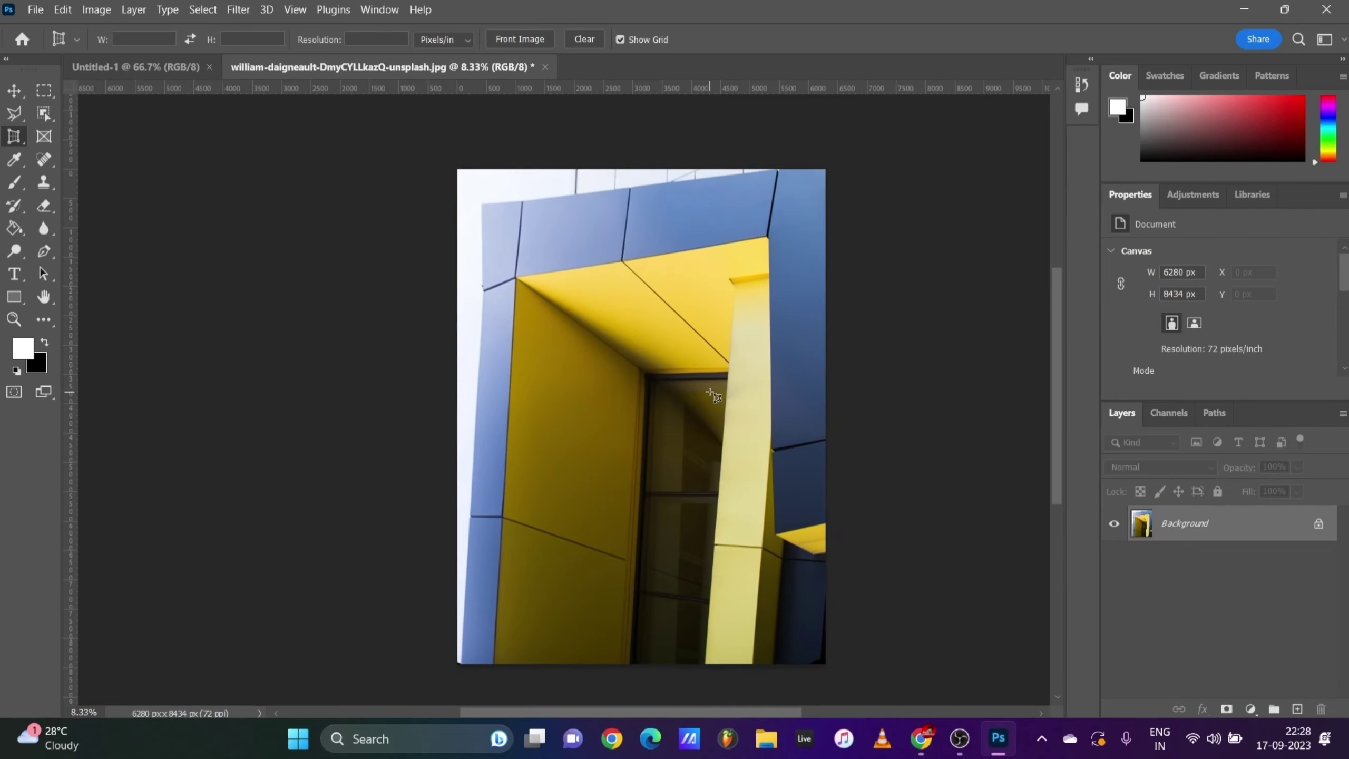
pyautogui.scroll(-1, 710, 393)
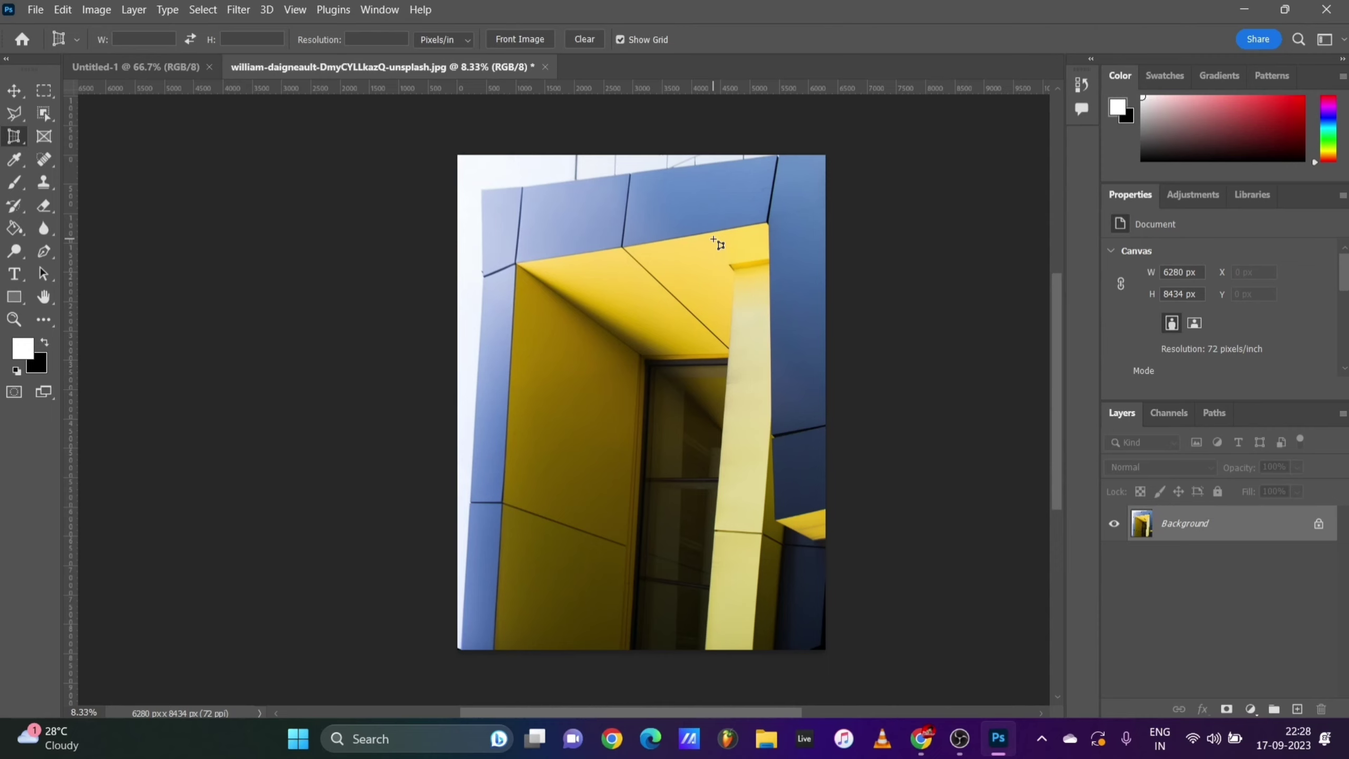
pyautogui.rightClick(17, 137)
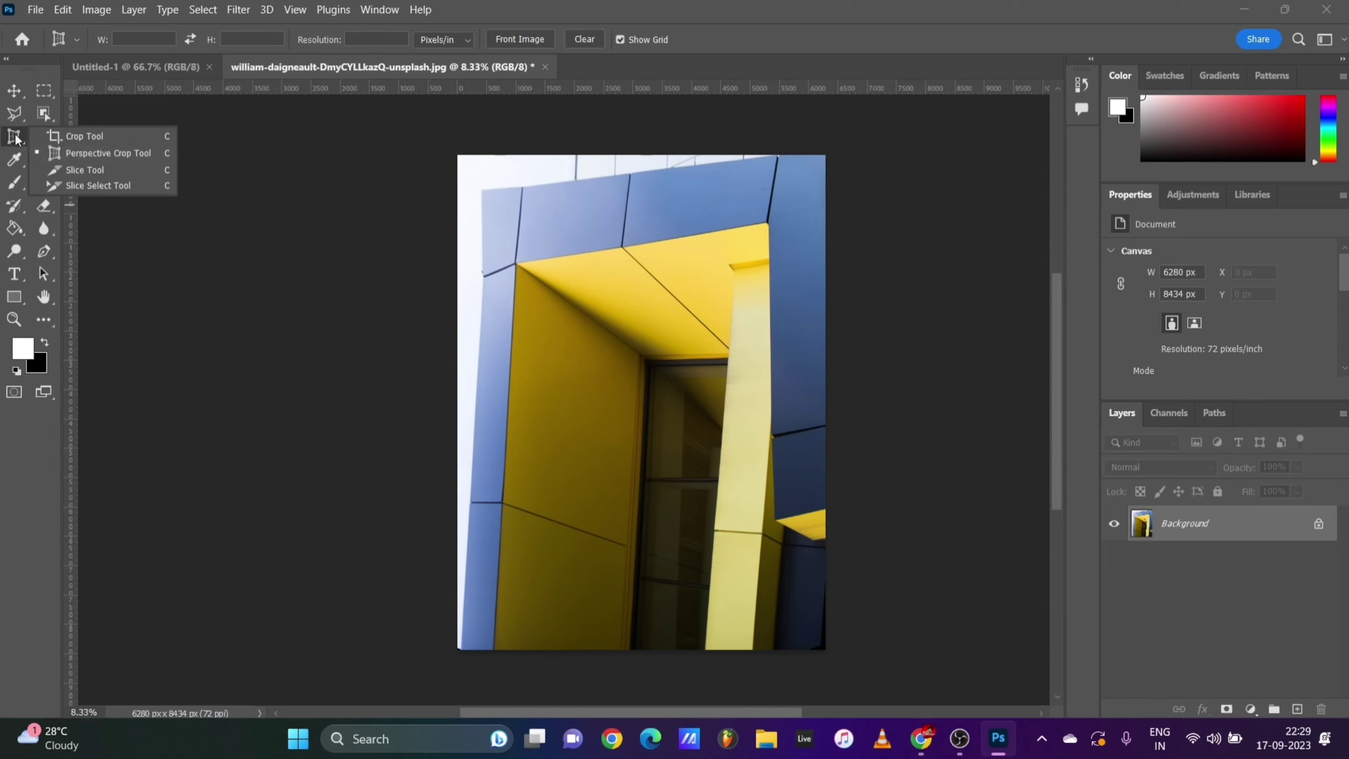
pyautogui.click(84, 136)
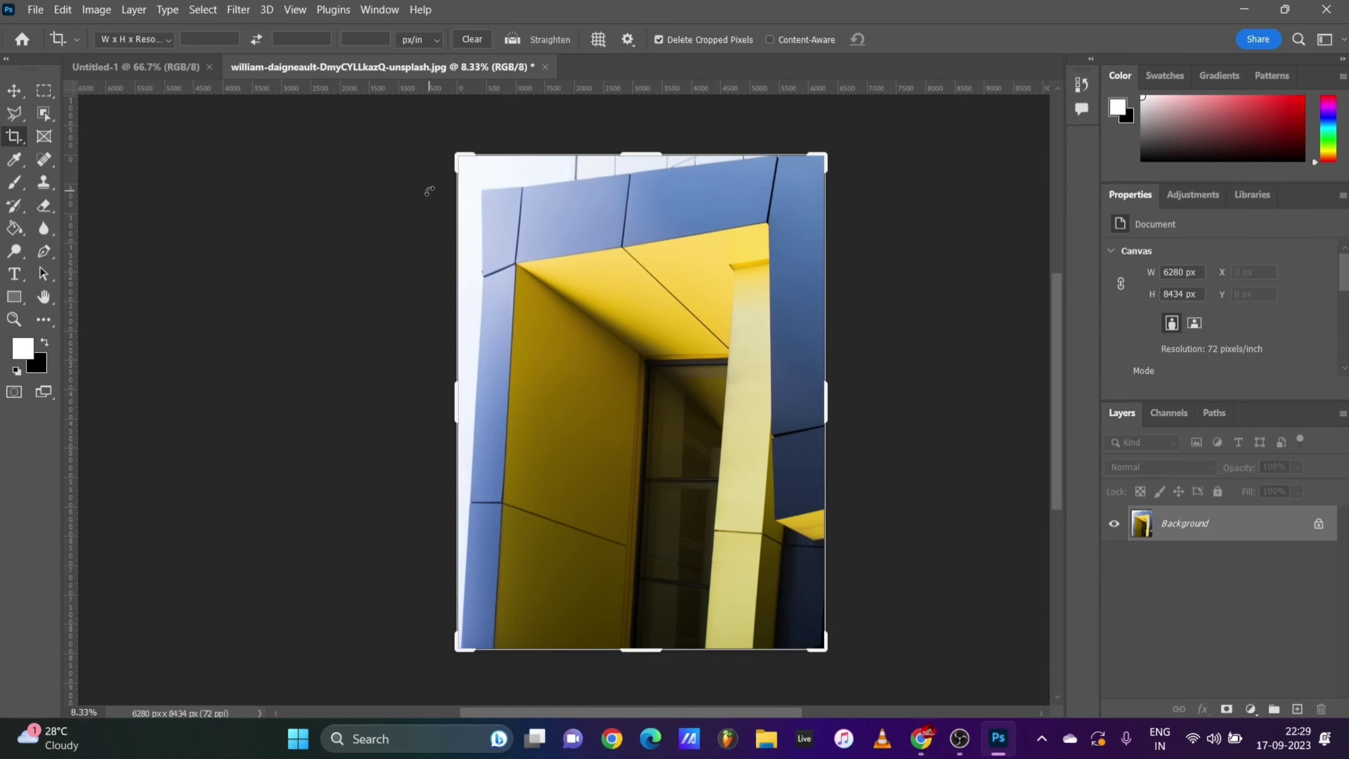